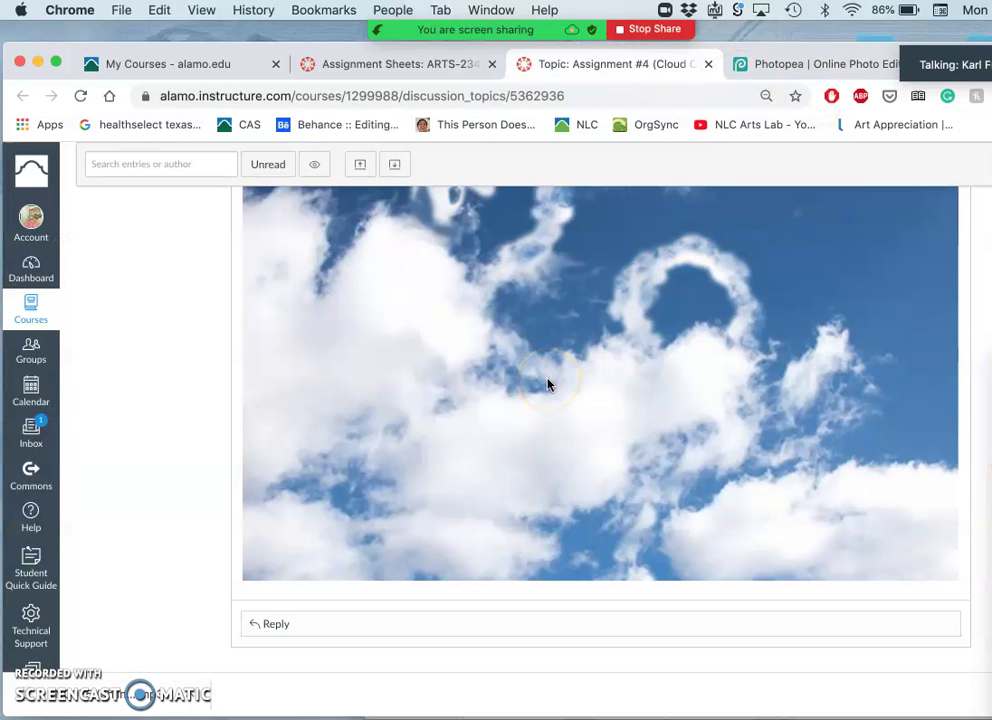
- Review the Cloud Creature assignment examples in Canvas, then switch to the Photopea tab
scroll(547, 384, up, 10)
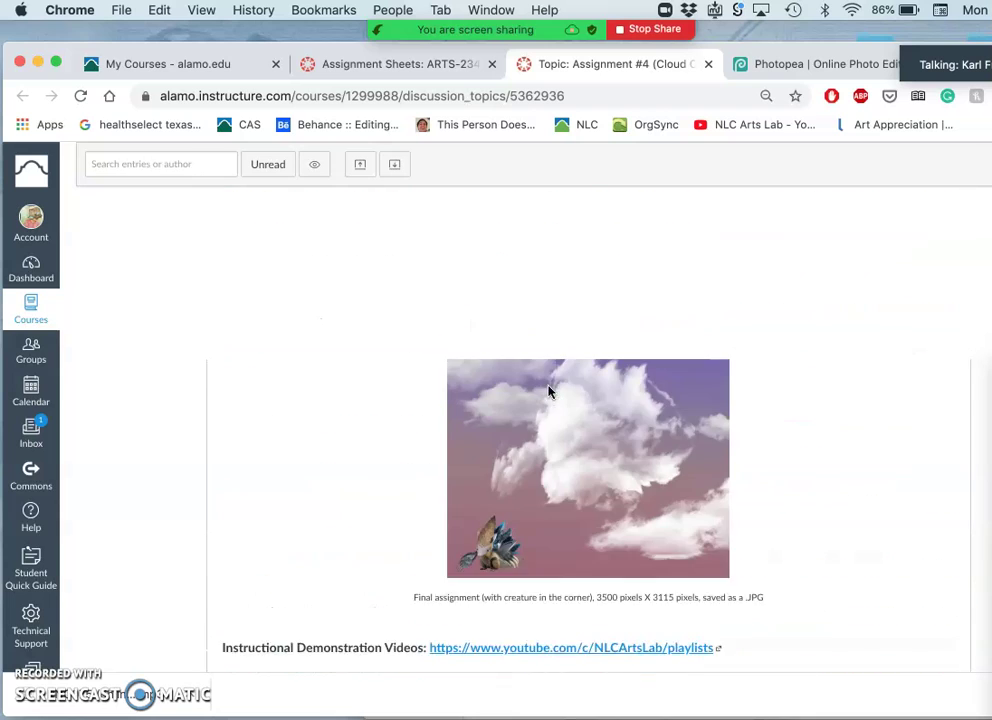
scroll(548, 392, up, 10)
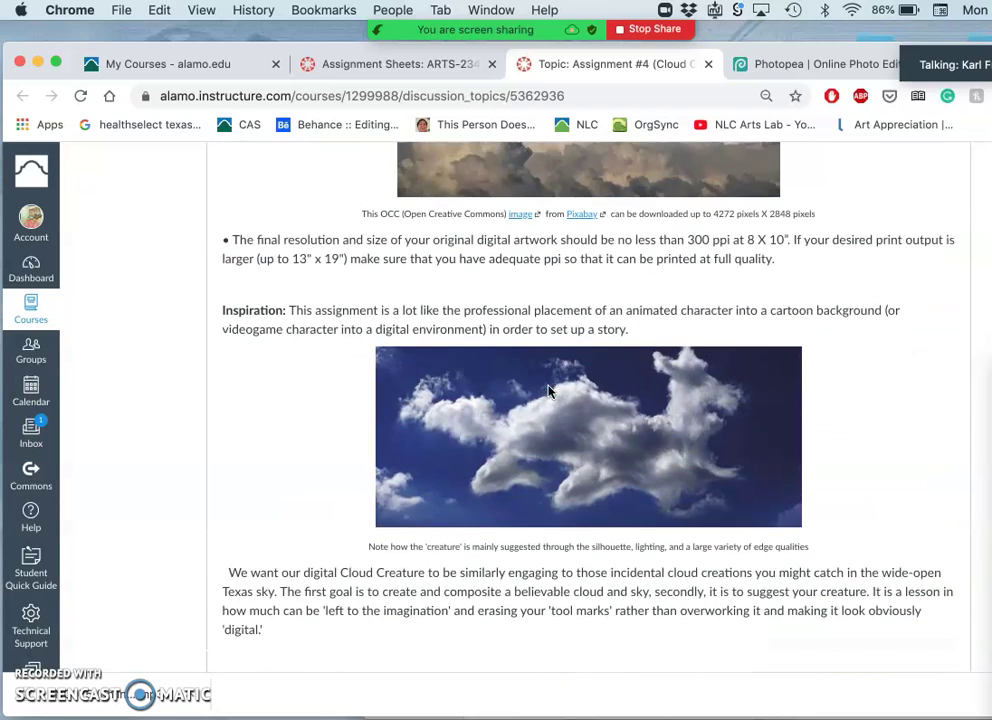
scroll(548, 392, up, 10)
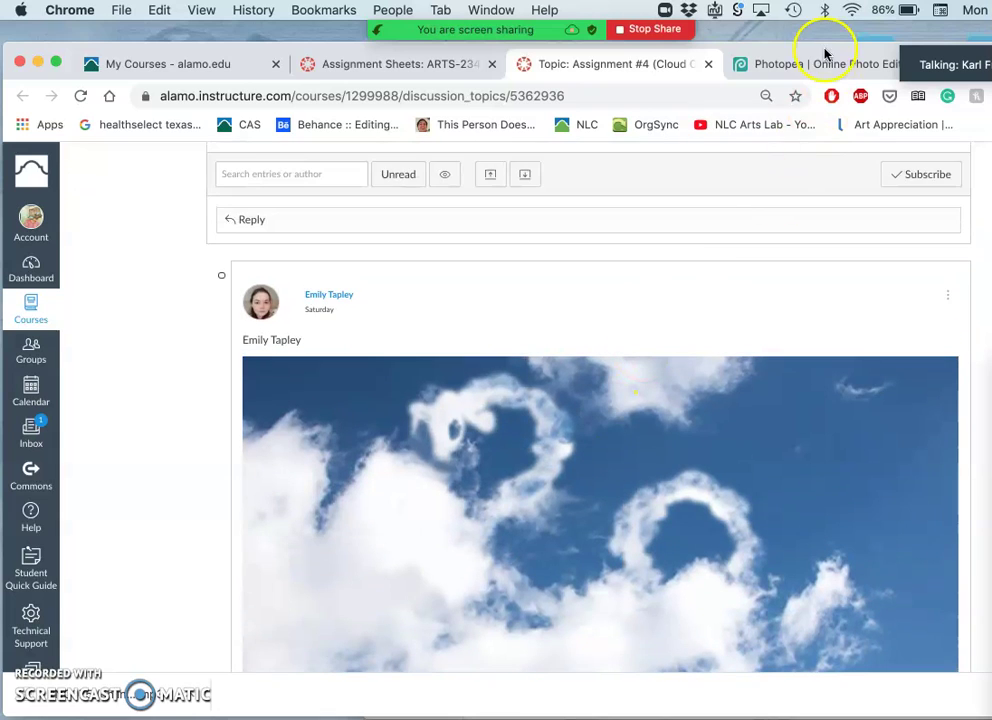
click(825, 55)
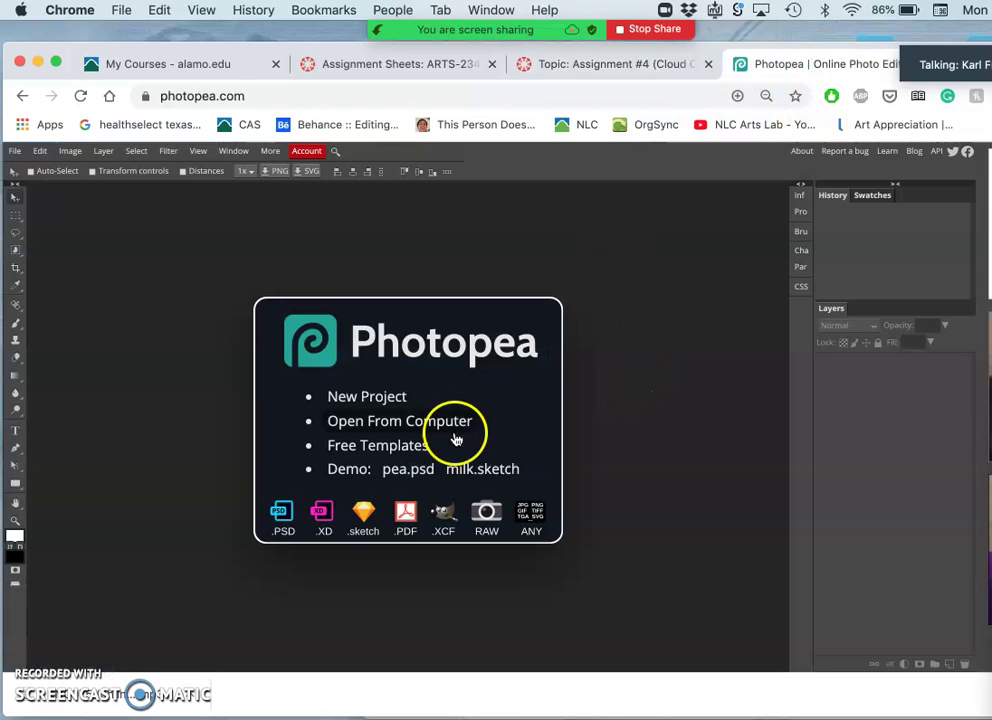
- Open the creature PNG from Desktop > FA20 Digital Art > Assignment 2 in Photopea
click(399, 428)
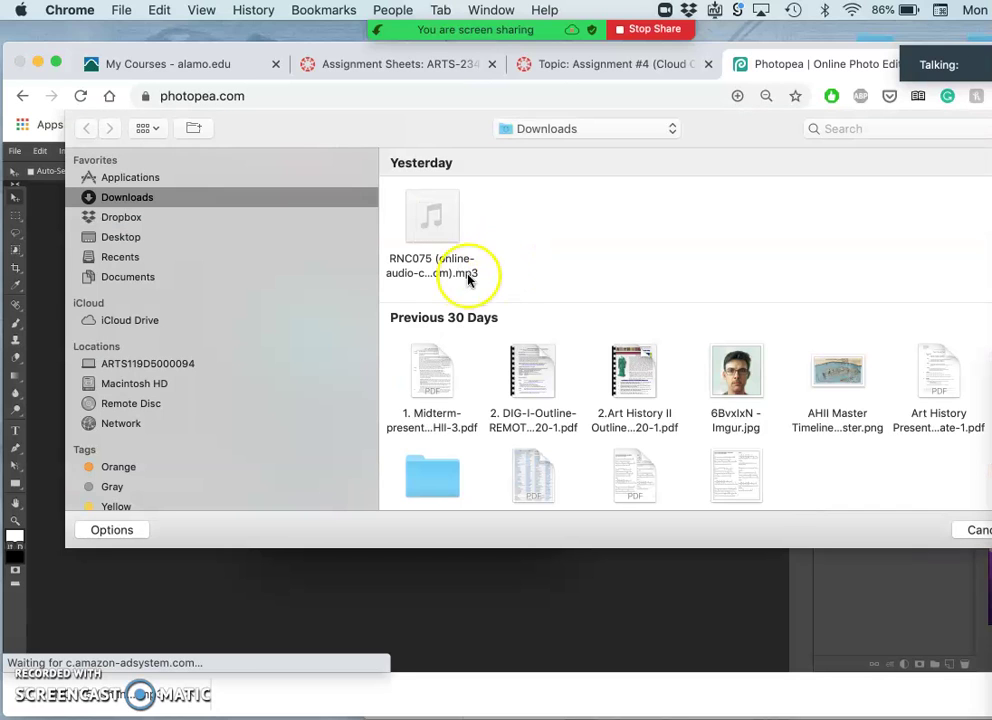
click(113, 237)
scroll(437, 281, down, 5)
click(432, 335)
double_click(432, 335)
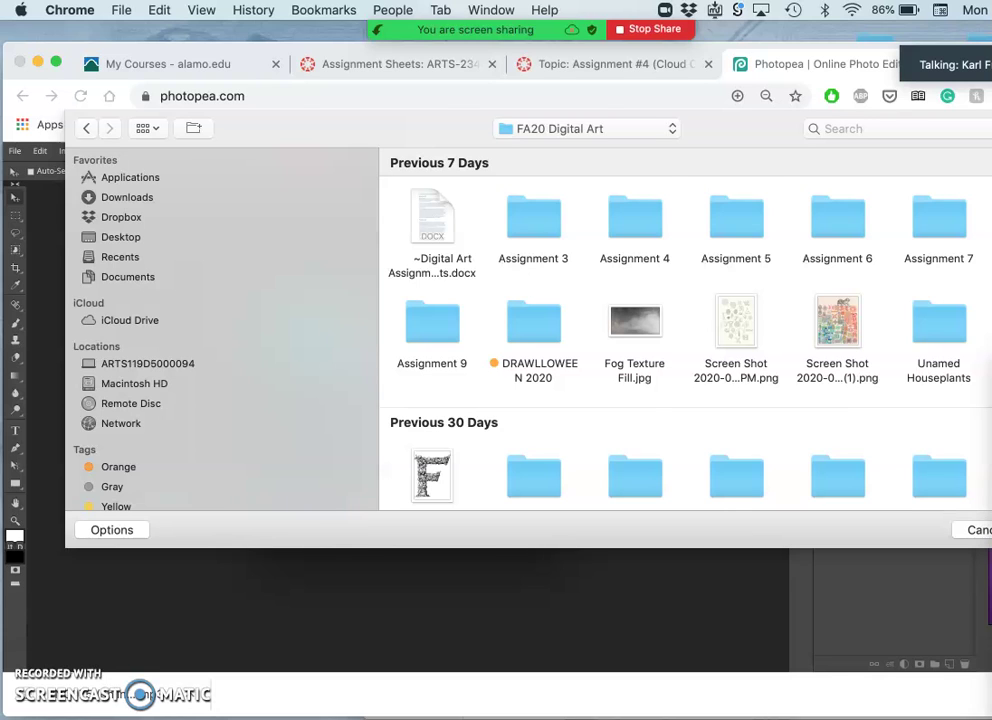
scroll(647, 403, down, 3)
click(634, 374)
double_click(634, 374)
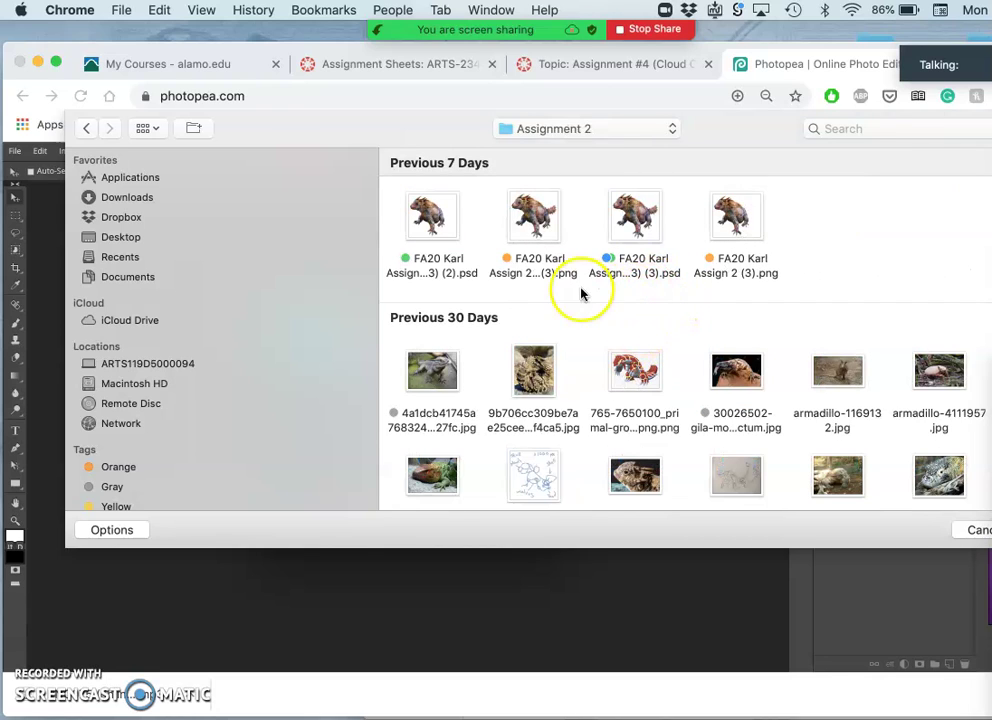
click(533, 222)
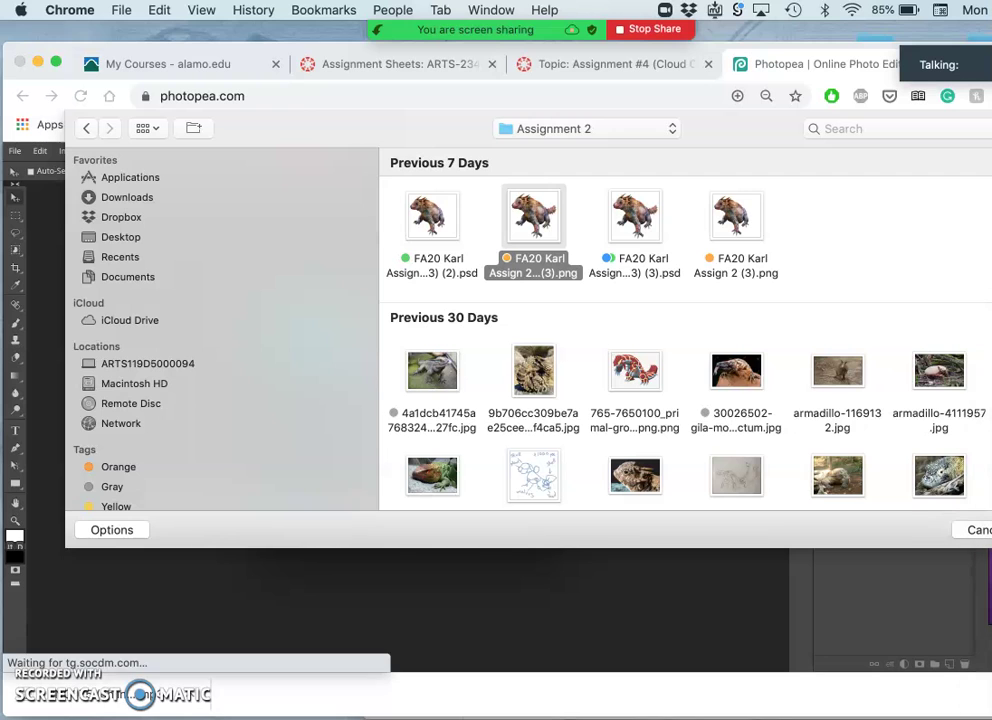
click(991, 530)
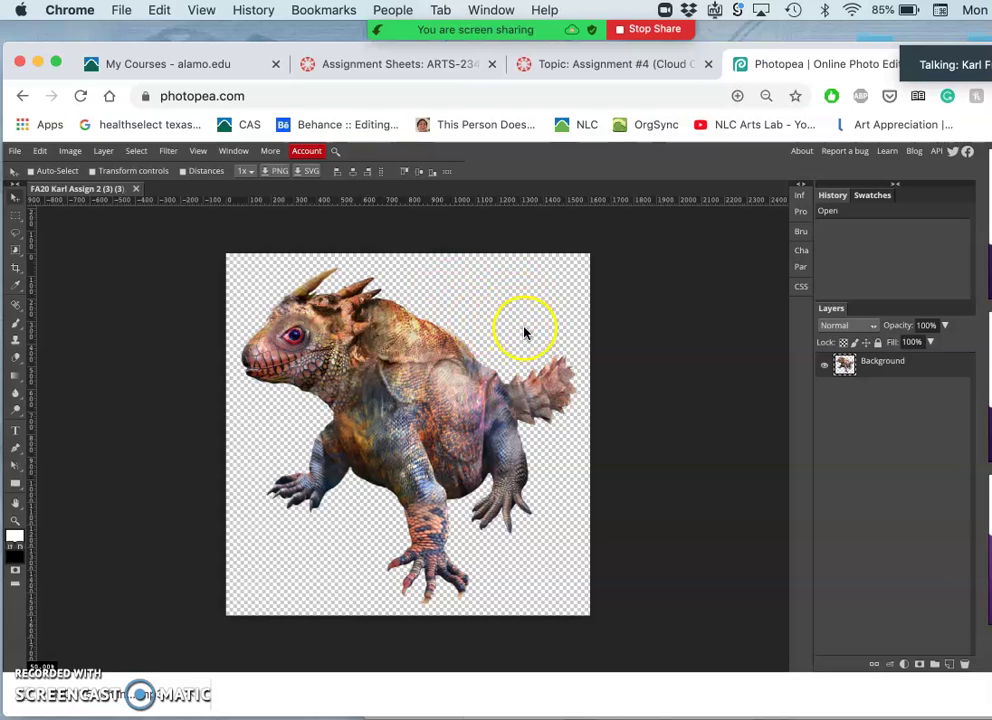
- Check the creature image size of 1607 × 1602 px at 72 DPI and confirm it
click(72, 152)
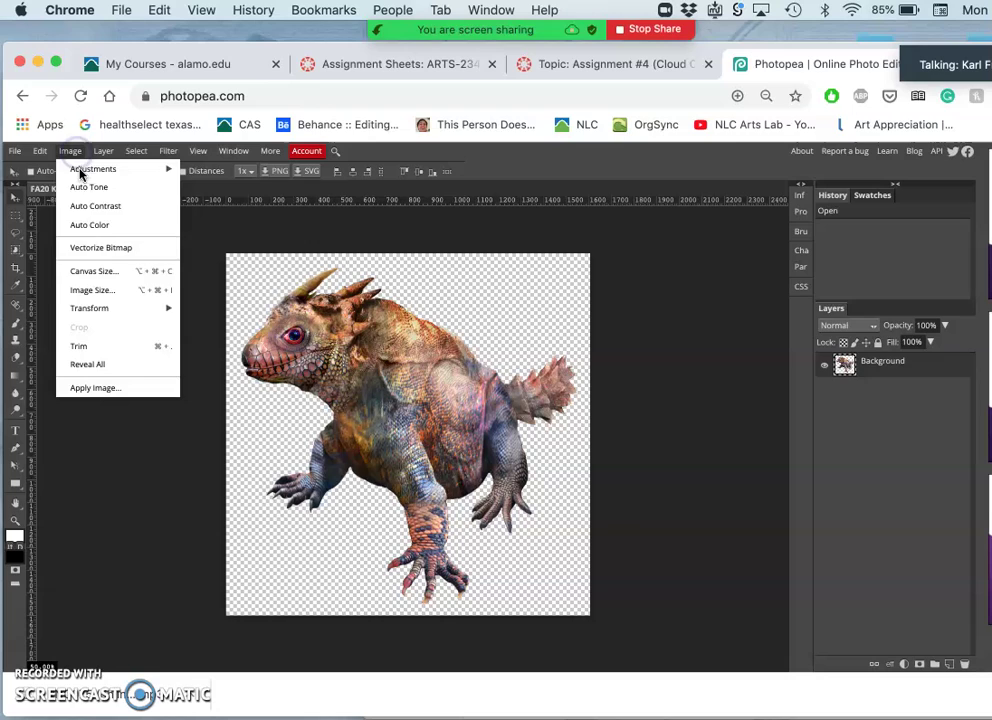
click(81, 291)
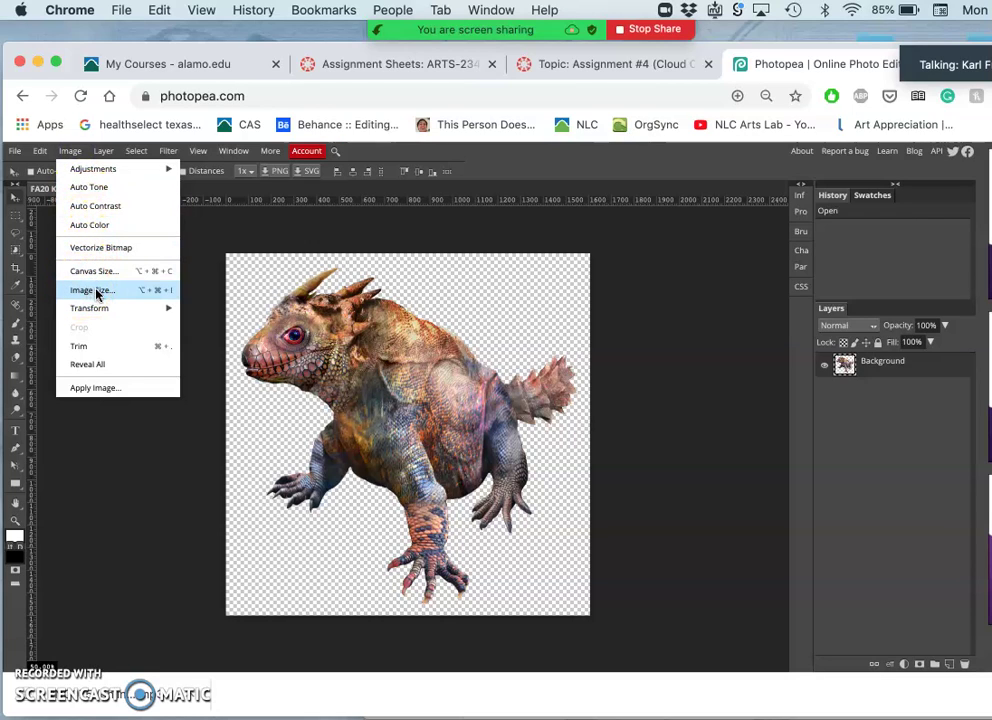
click(93, 291)
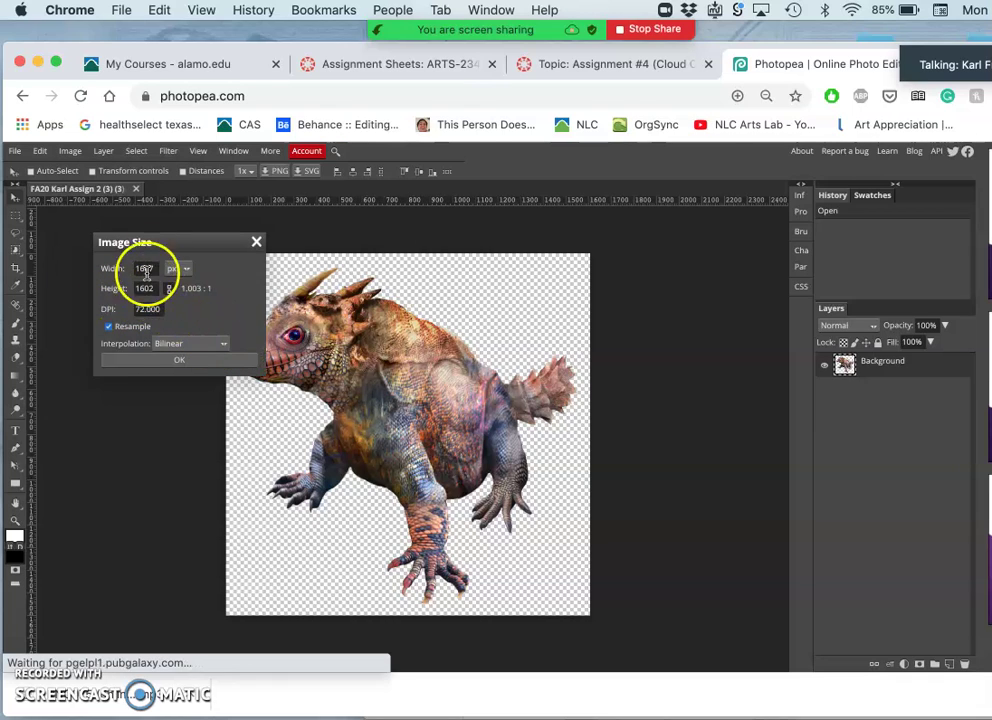
click(148, 268)
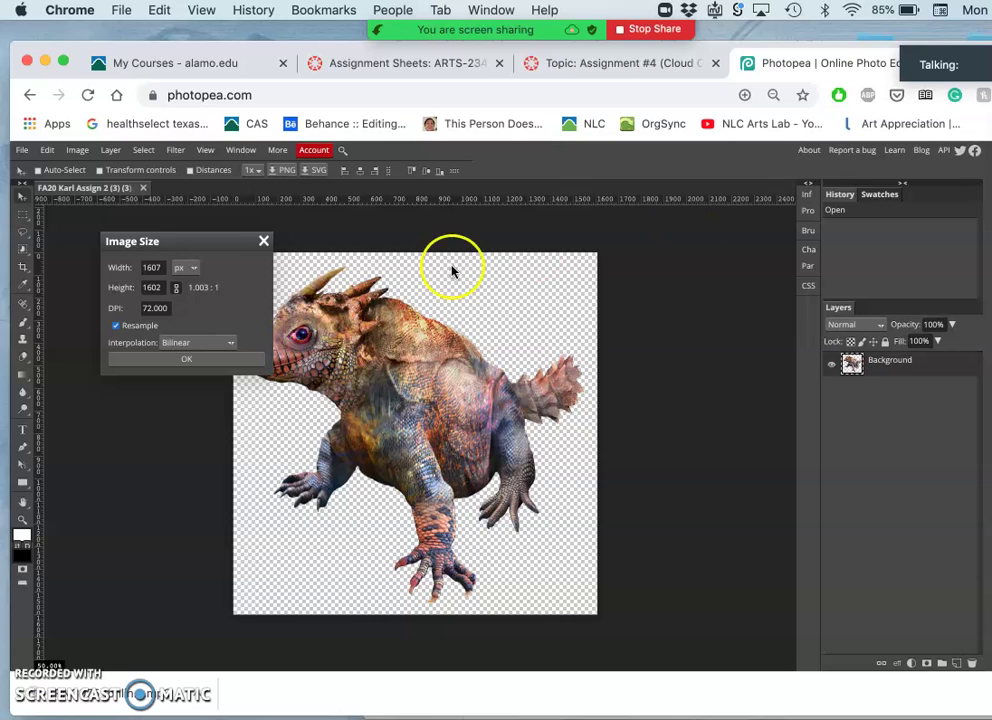
click(197, 358)
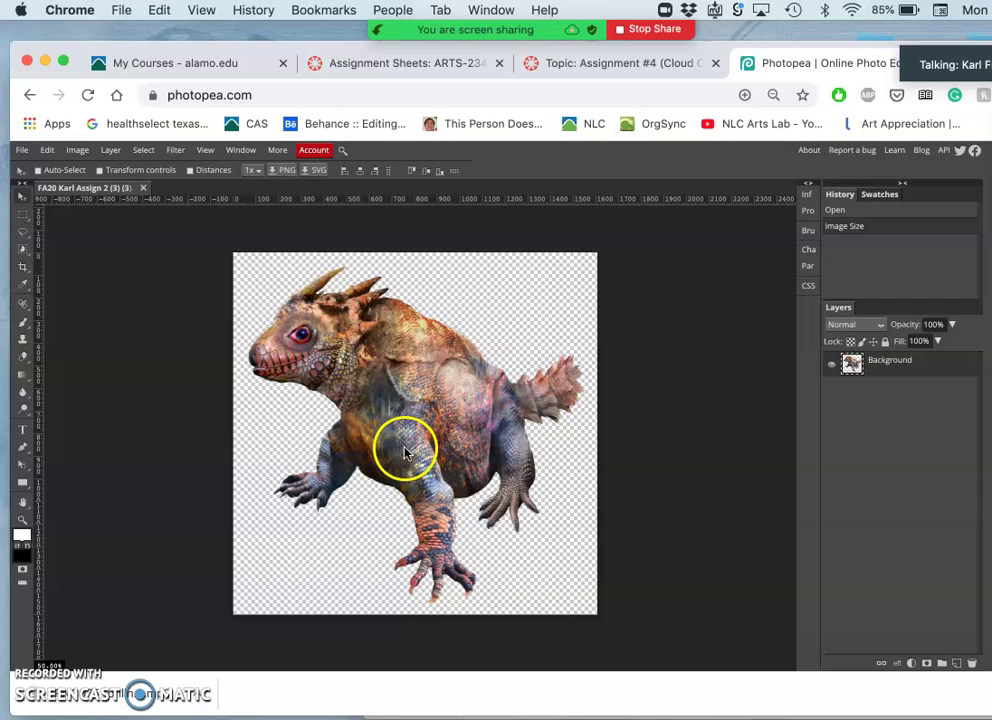
- Create a new white 1280 × 720 px document named with the student's Assignment 4 project name
click(22, 152)
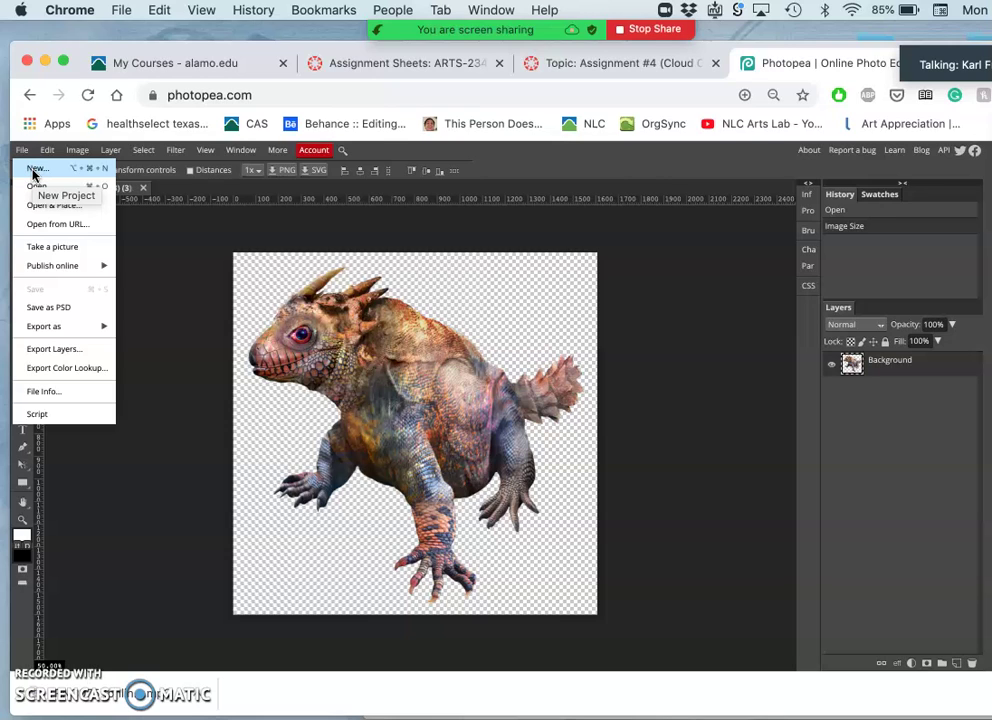
click(40, 172)
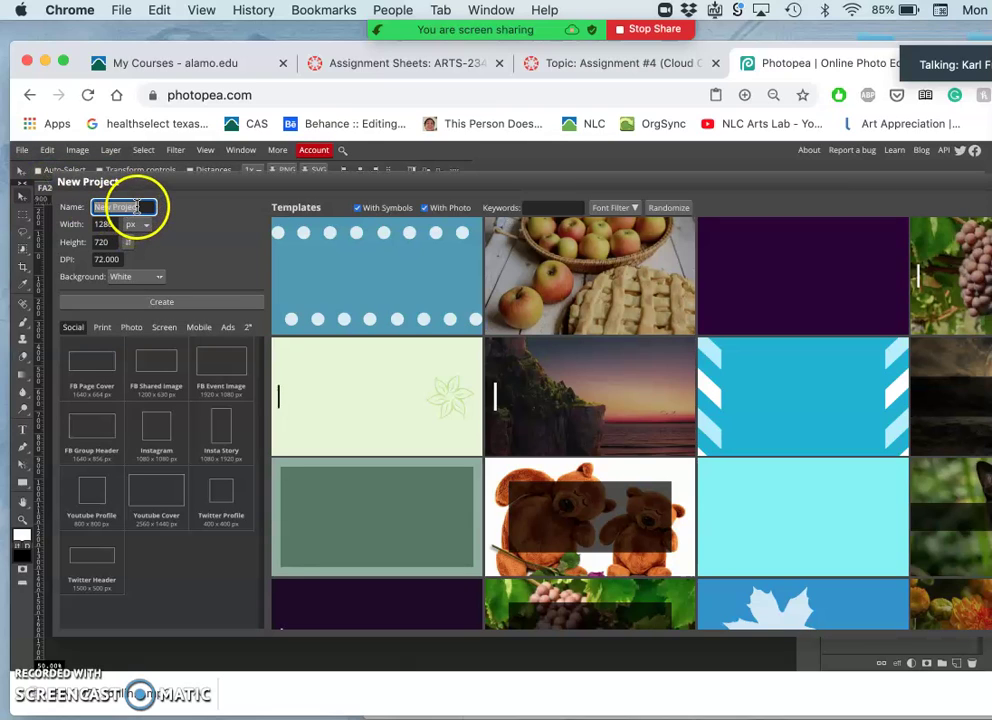
text(FA20 Karl)
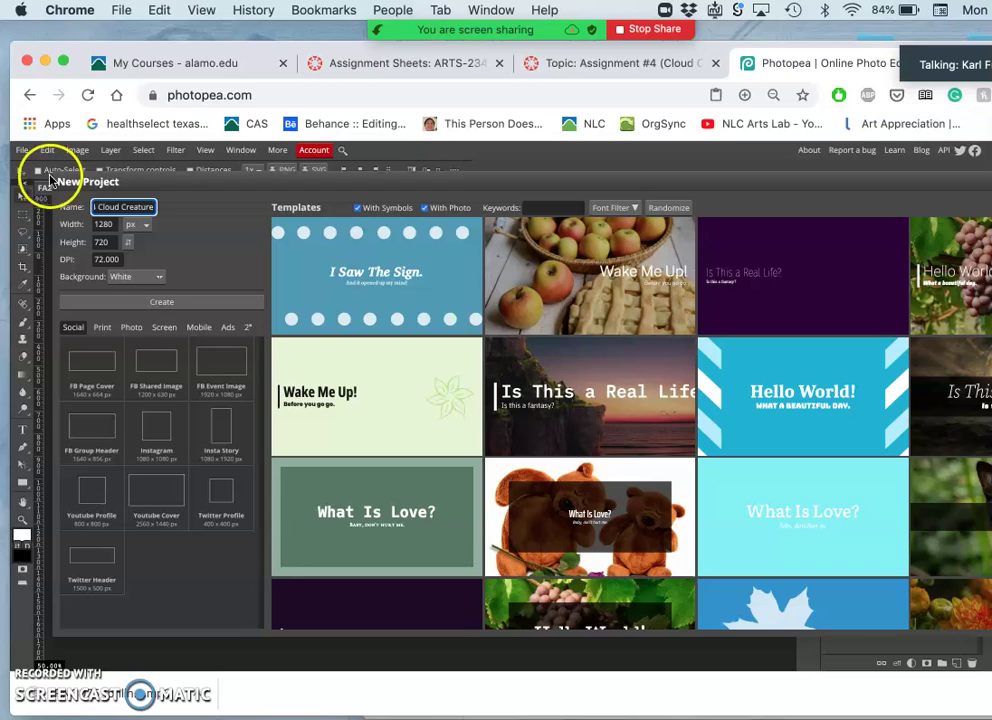
click(155, 304)
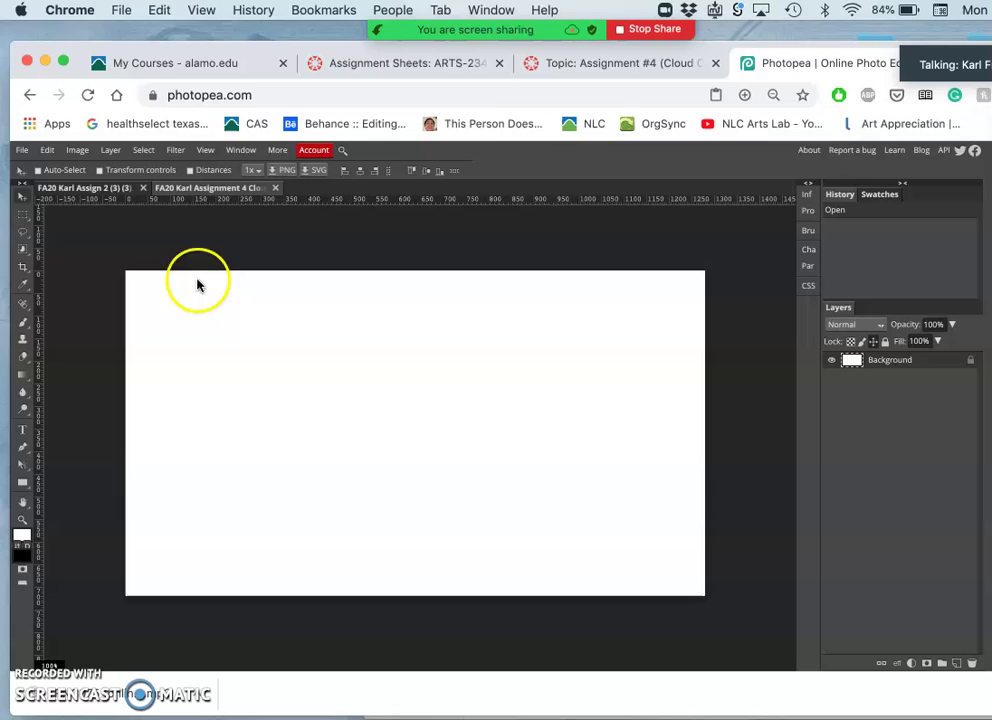
- Switch the canvas size units to inches and set height to 11 in, making width 19.56 in
click(22, 150)
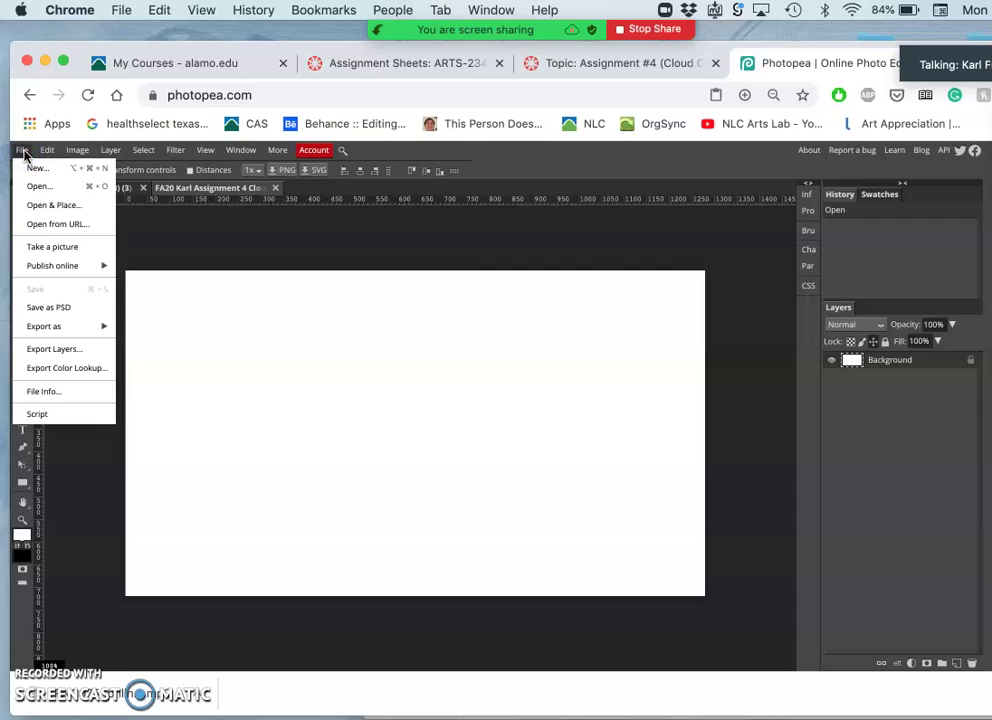
click(79, 151)
click(79, 151)
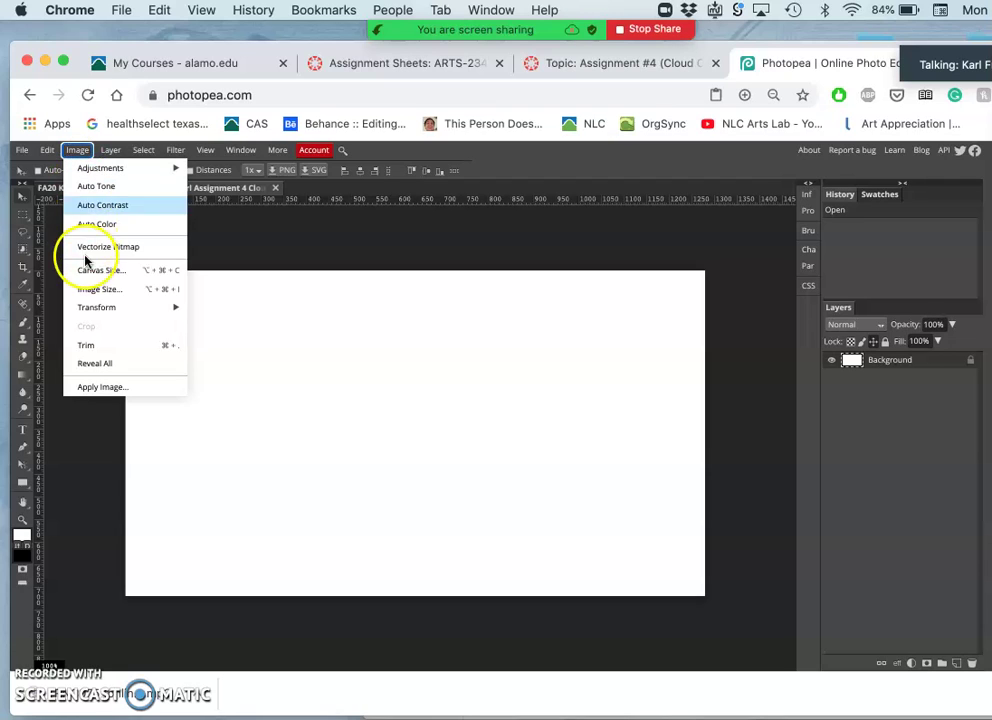
click(85, 289)
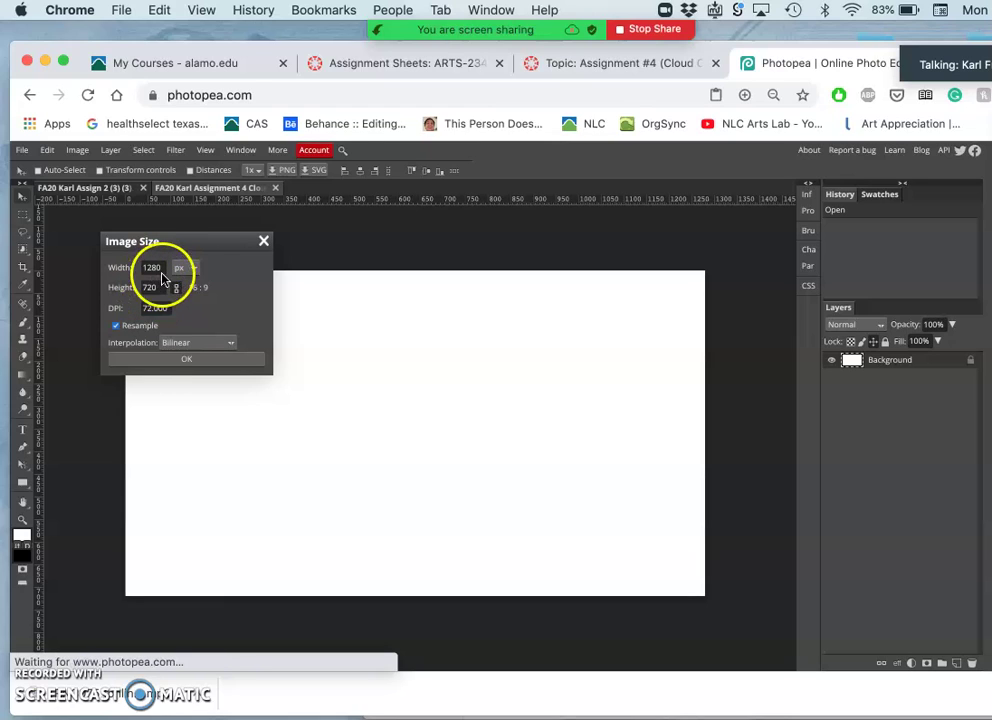
click(191, 270)
click(186, 300)
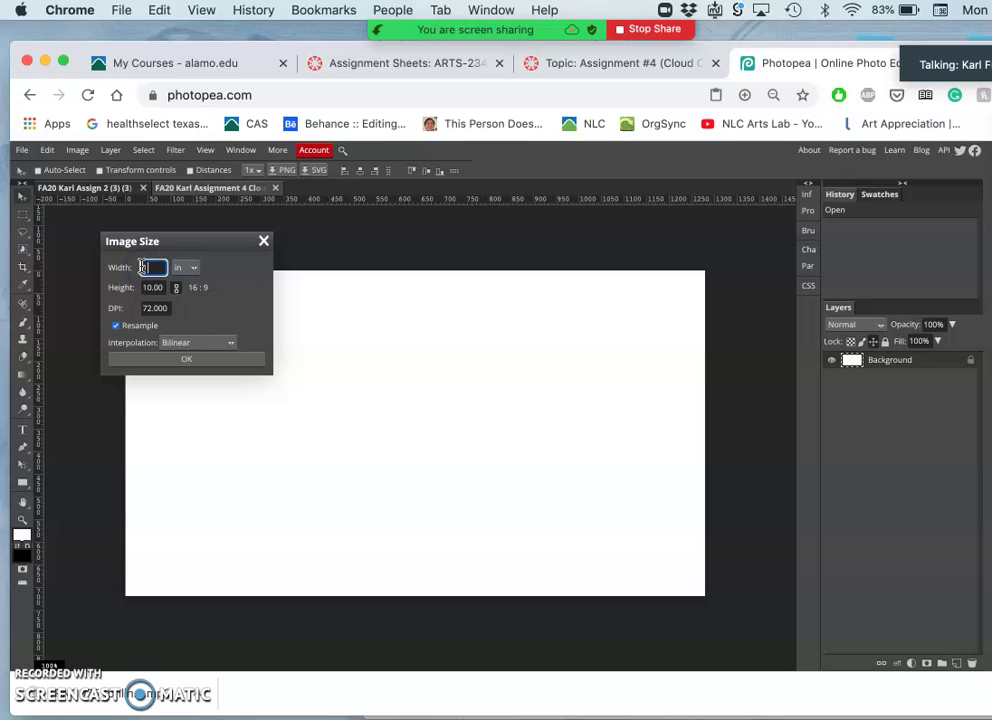
click(152, 288)
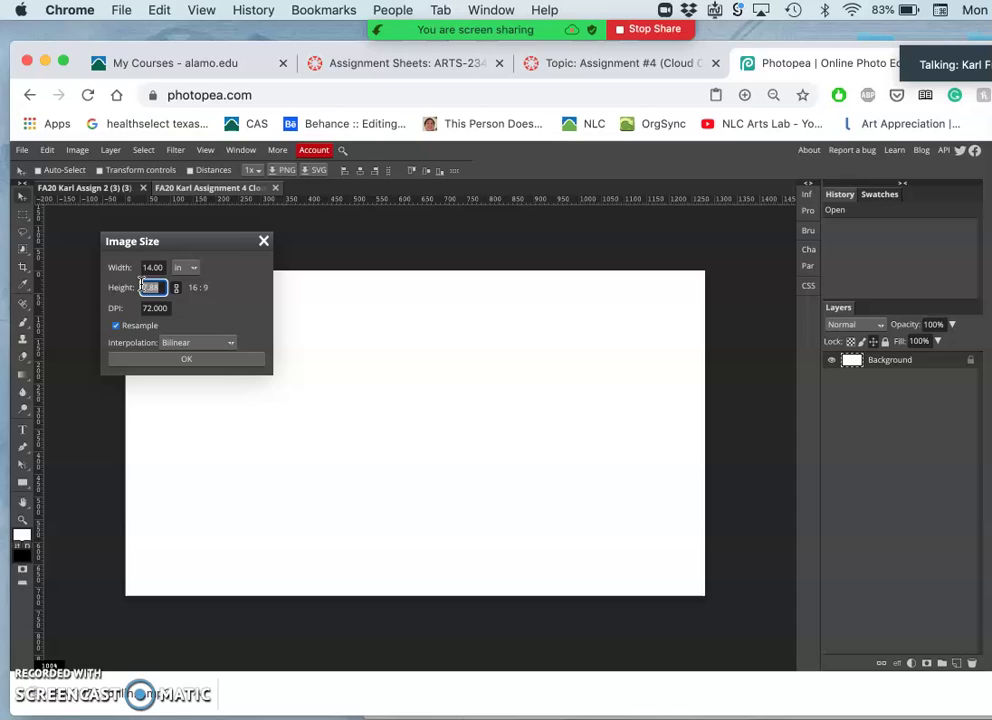
text(8)
click(193, 309)
click(193, 310)
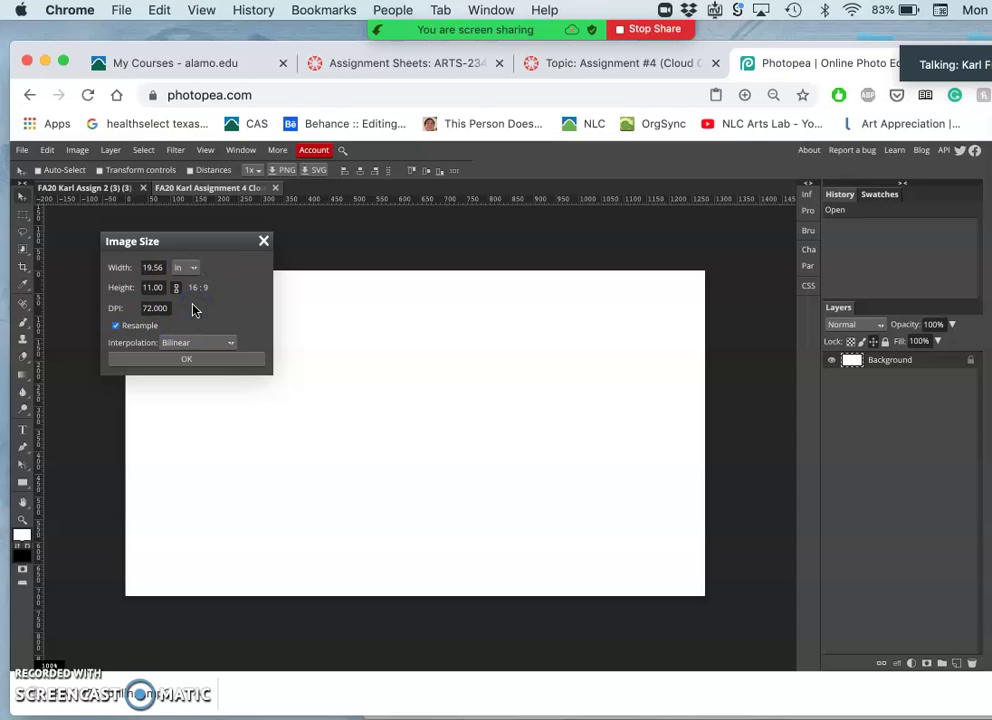
click(133, 310)
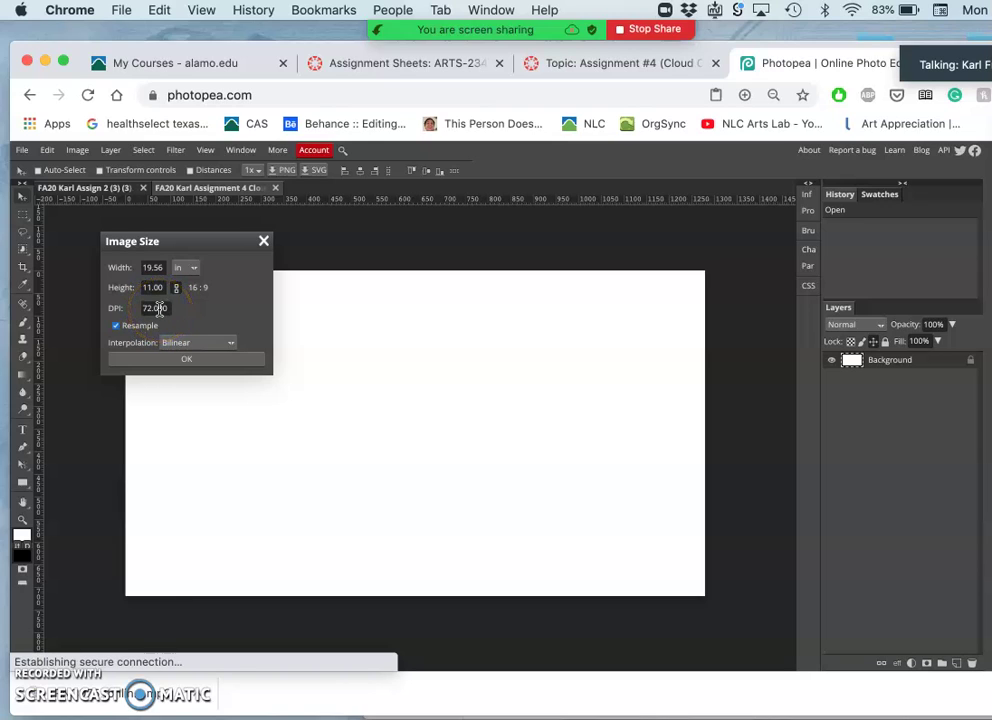
click(158, 308)
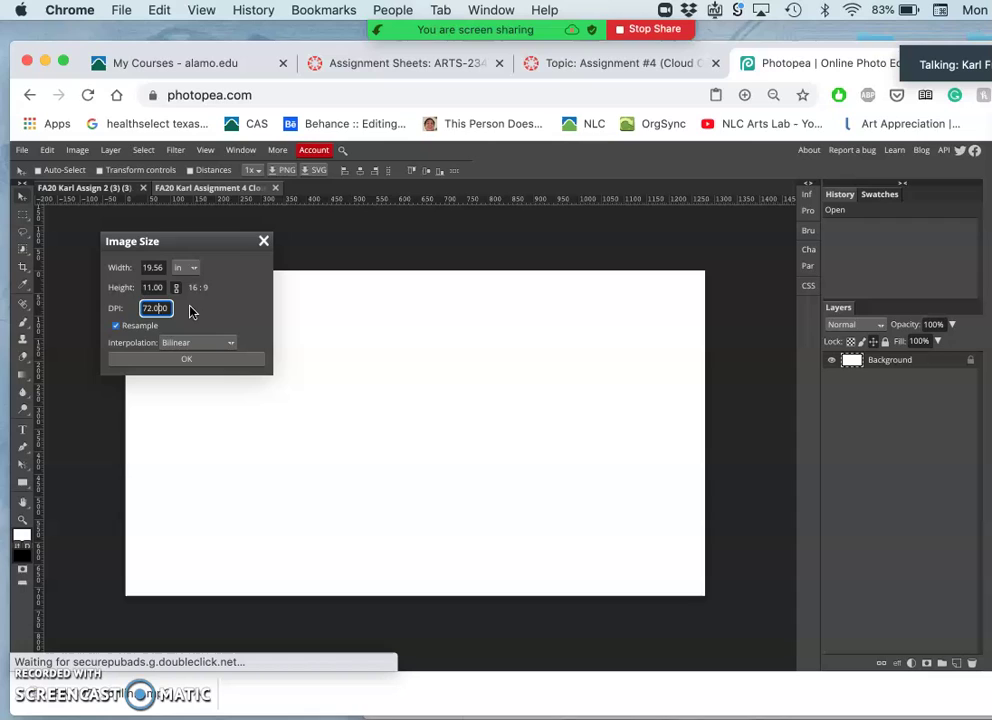
- Set 72 DPI and, with proportions unlinked, a 14 × 11 inch canvas size, then apply it
double_click(145, 310)
drag(145, 312, 168, 308)
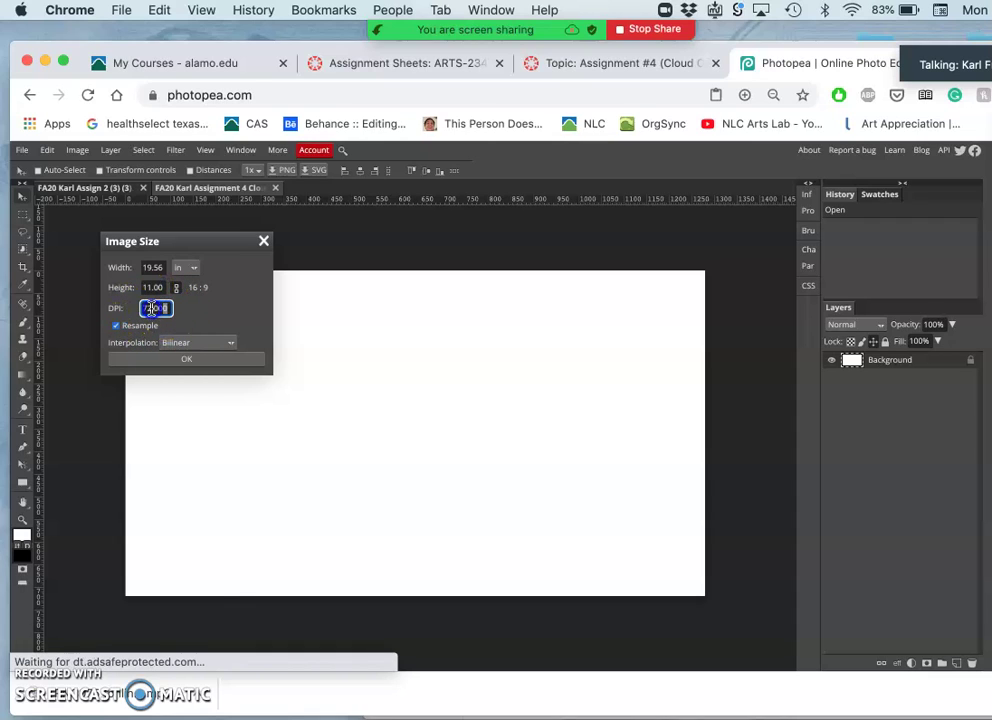
text(72)
click(186, 315)
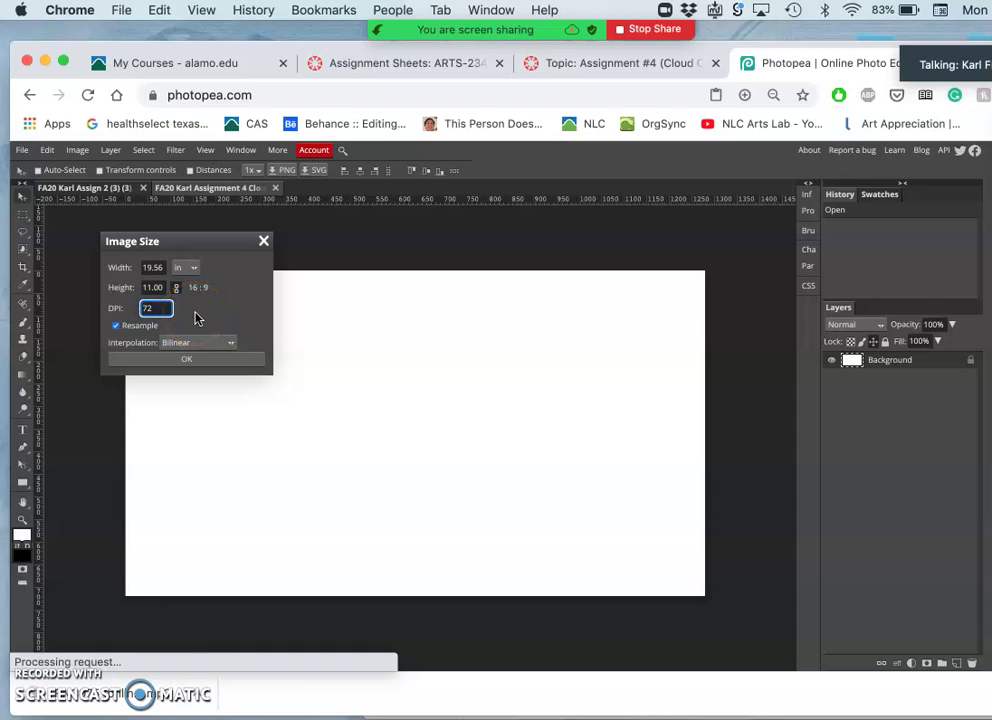
click(216, 316)
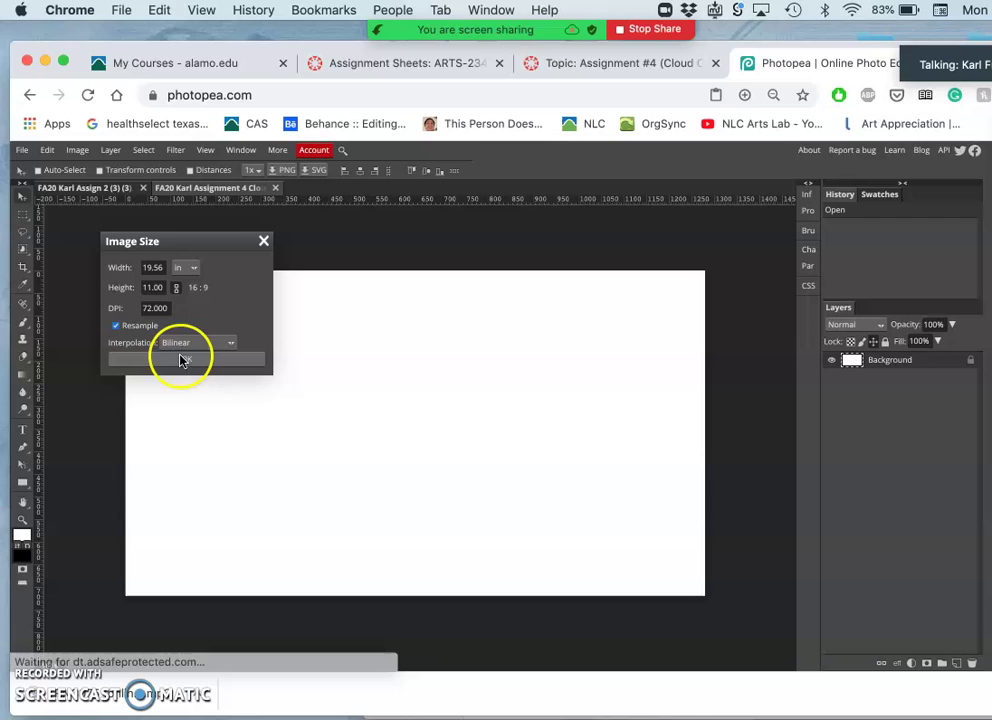
click(116, 327)
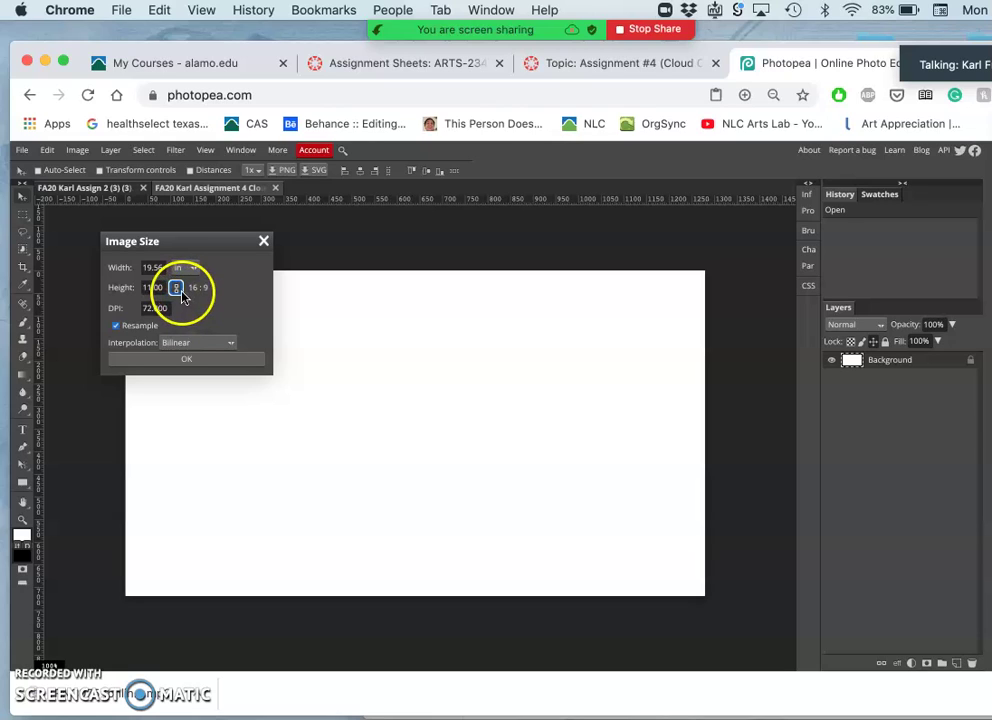
click(192, 299)
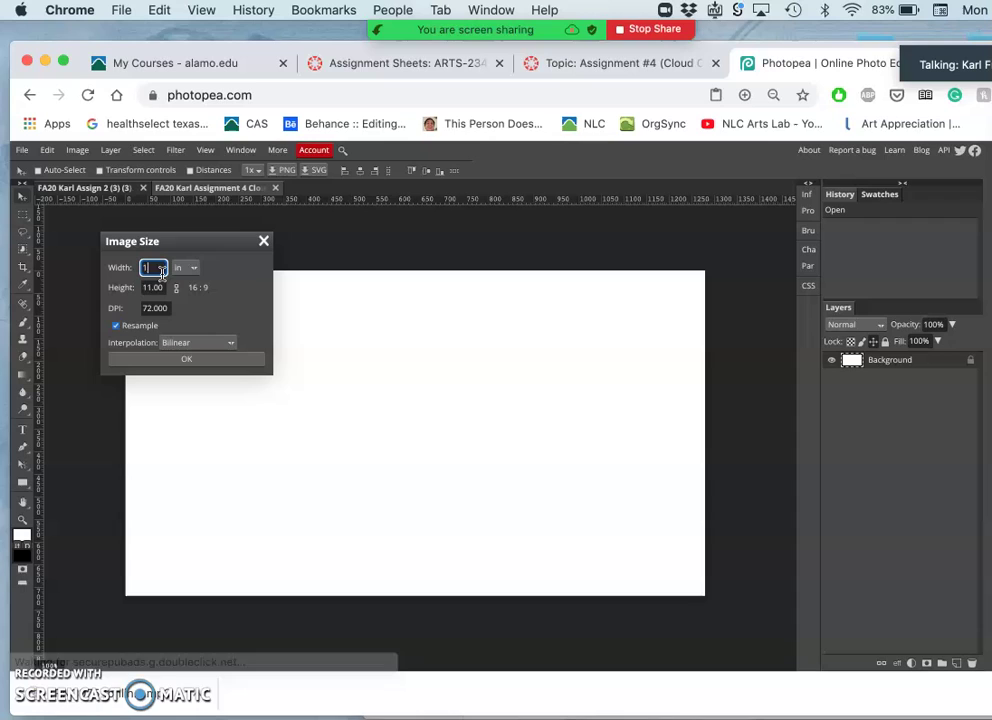
text(14)
drag(173, 292, 222, 317)
click(175, 292)
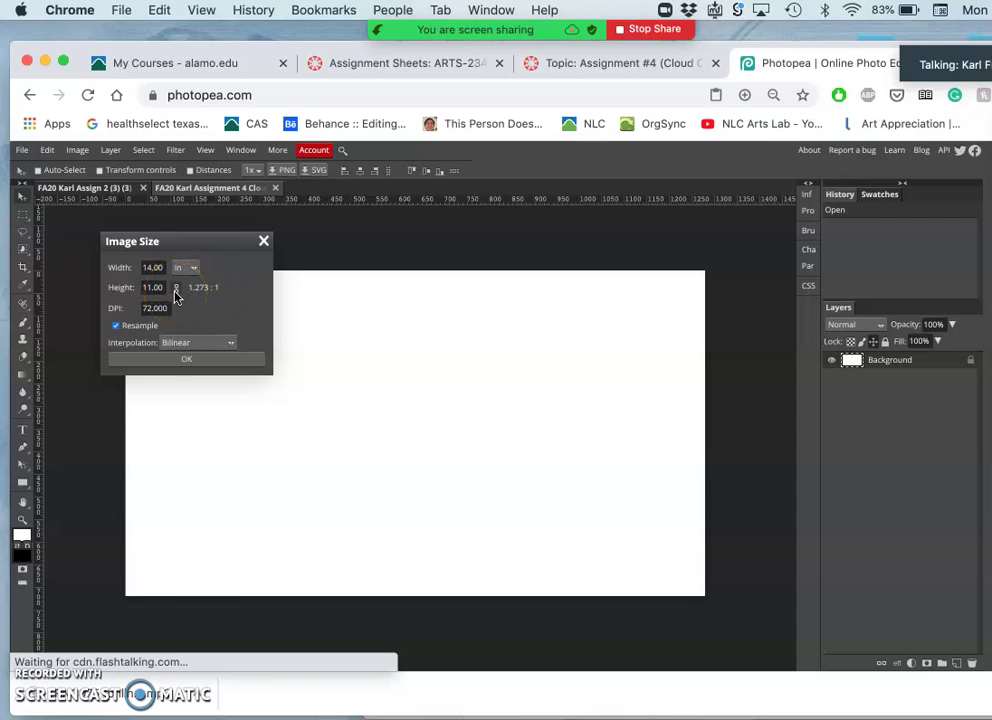
click(117, 327)
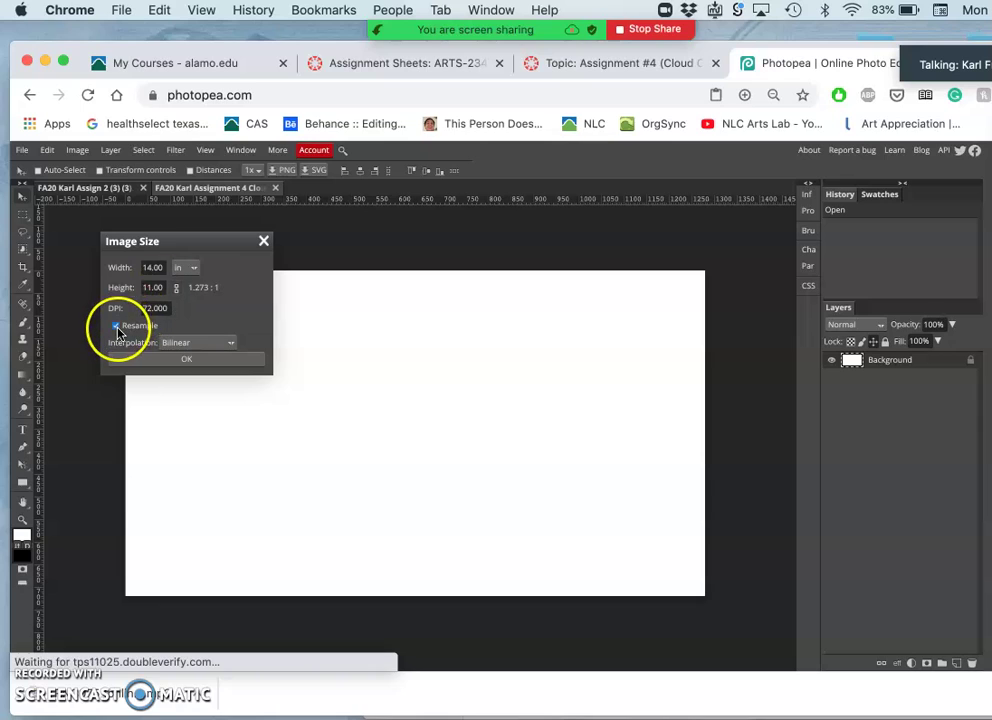
click(193, 361)
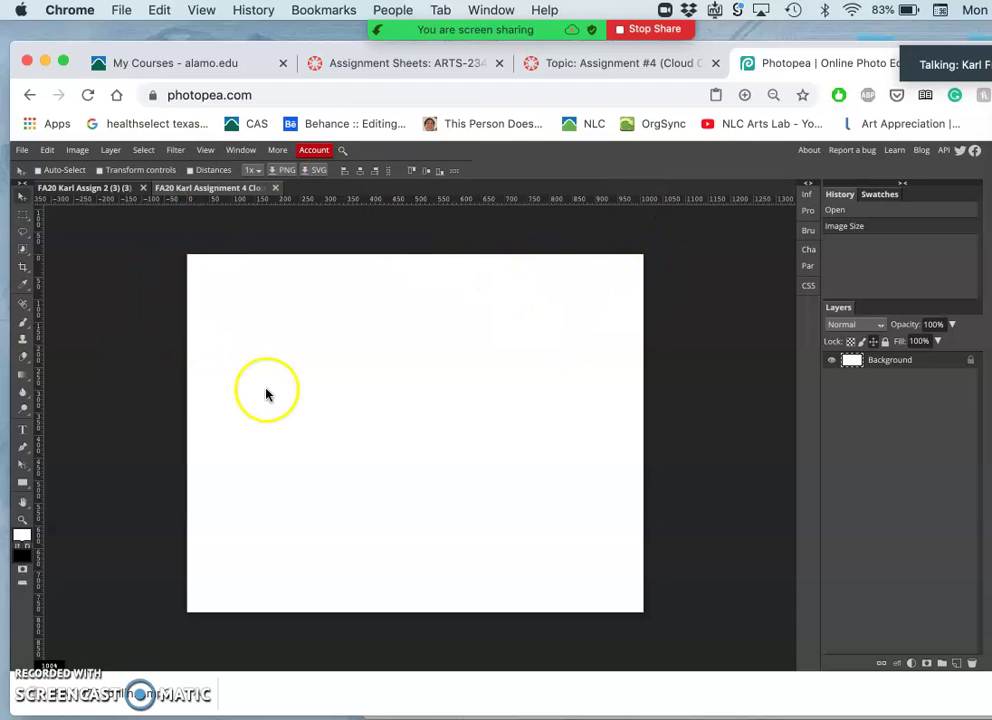
- Close the separate creature image document without saving
click(84, 189)
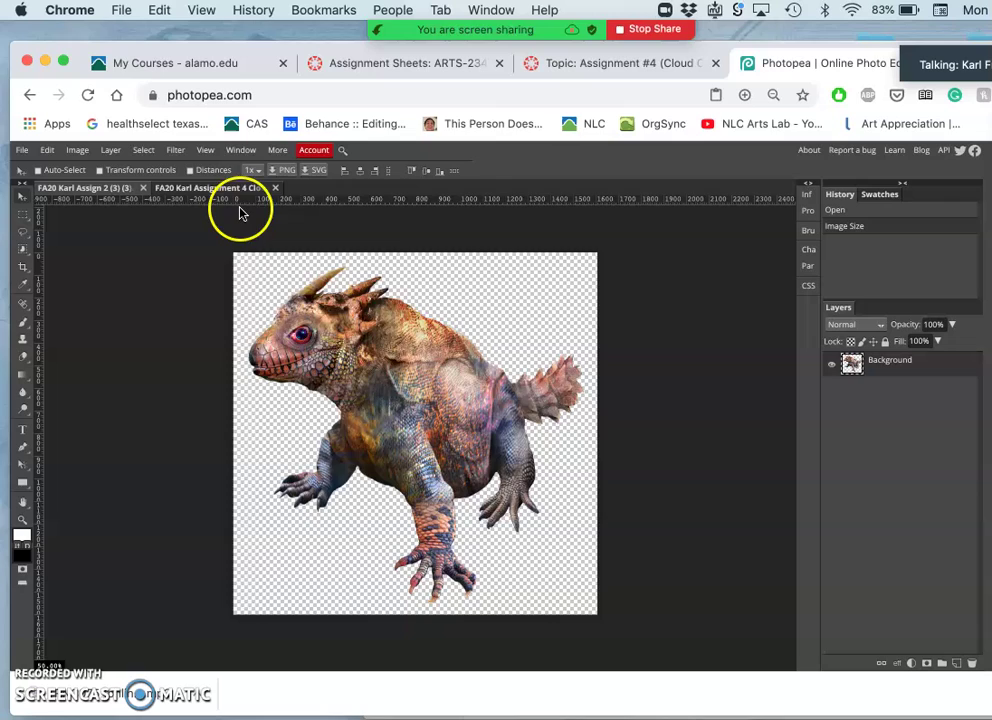
click(181, 194)
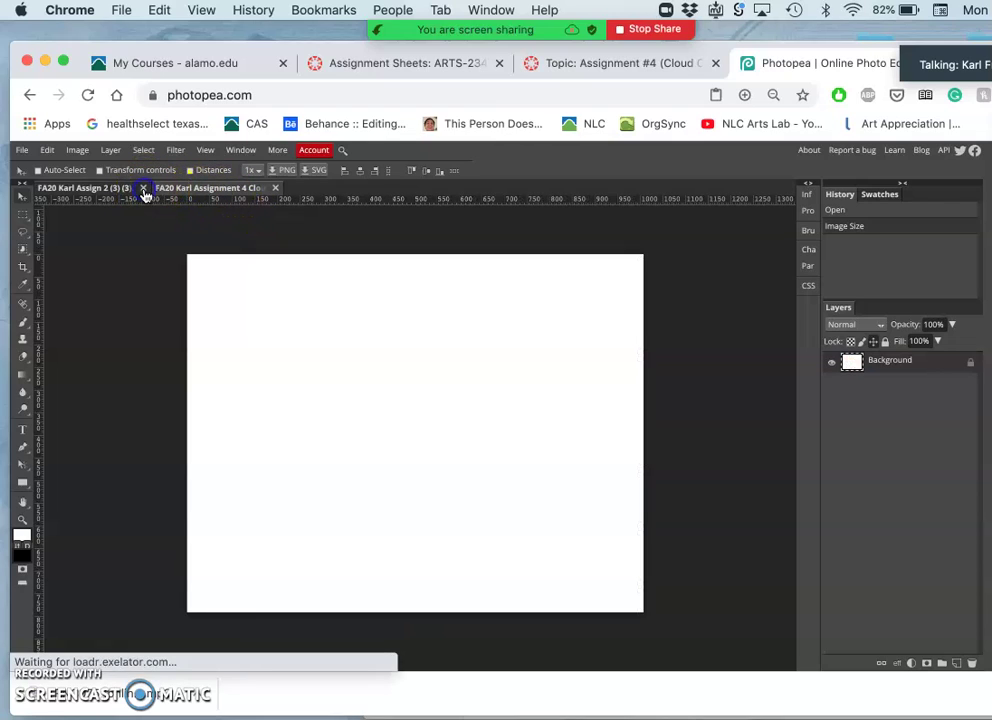
click(145, 194)
click(748, 217)
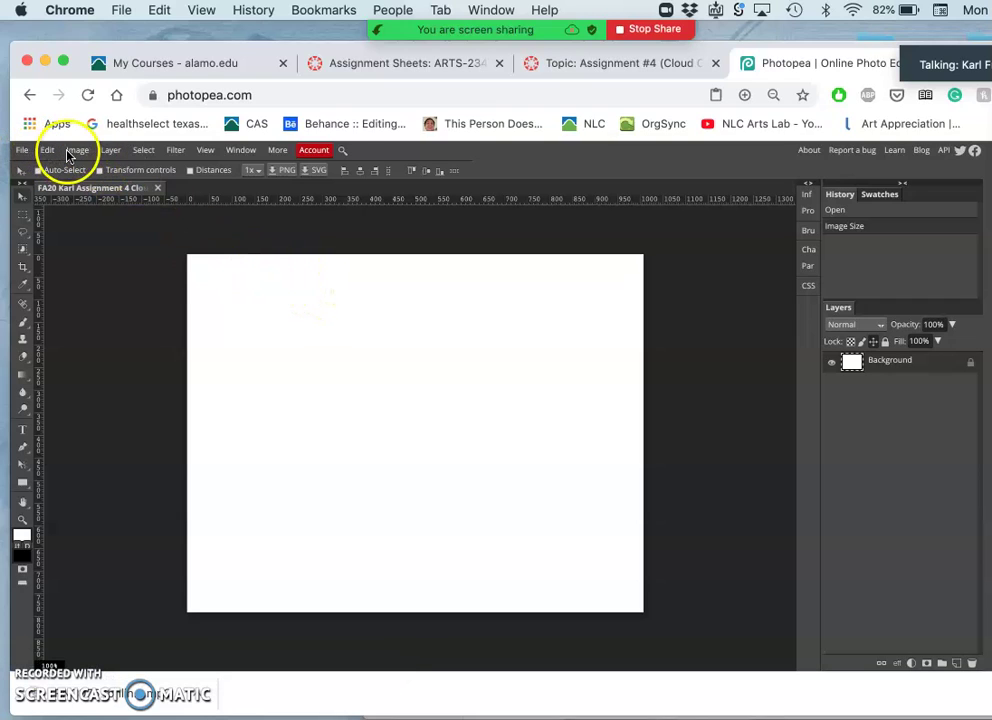
- Place the creature PNG into the canvas, tilt it about 5.5° clockwise, nudge it right, and commit
click(22, 150)
click(44, 206)
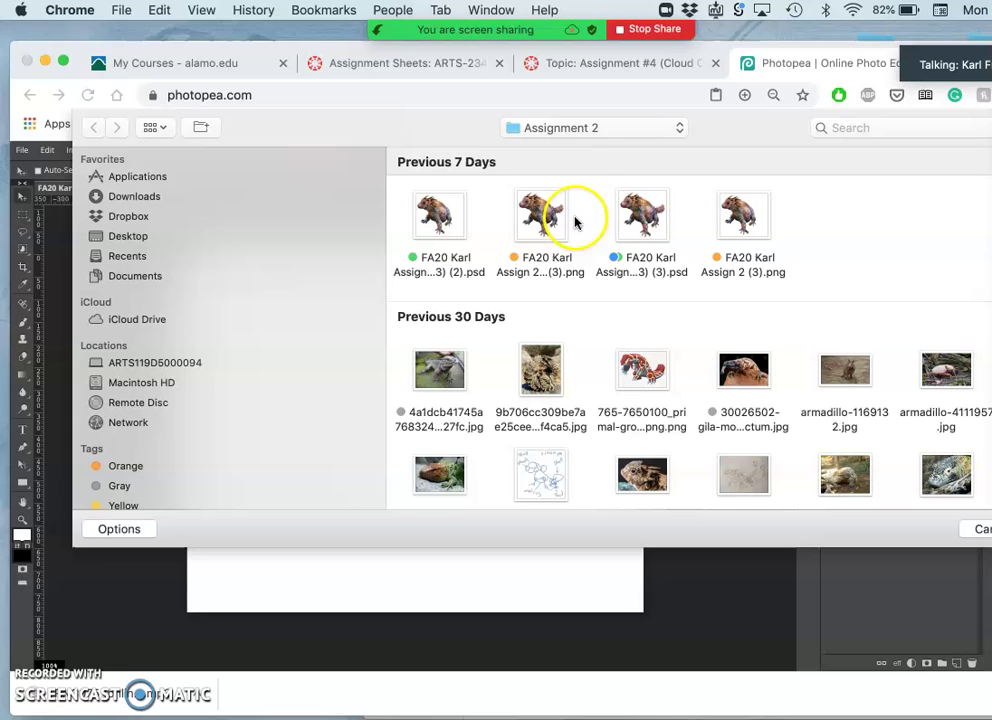
click(542, 214)
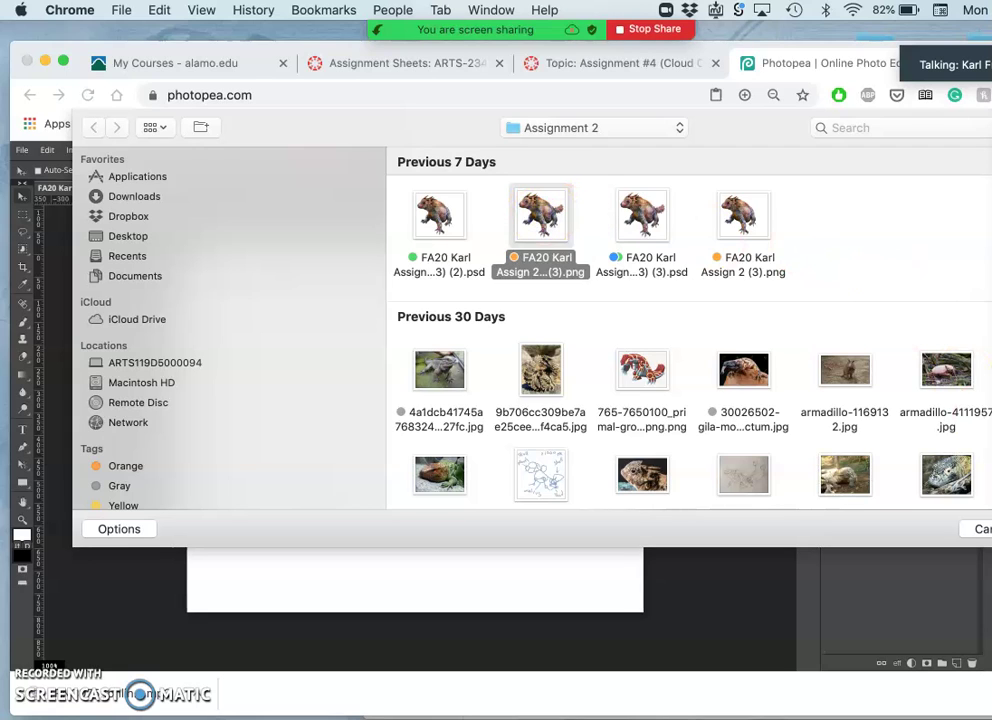
key(Return)
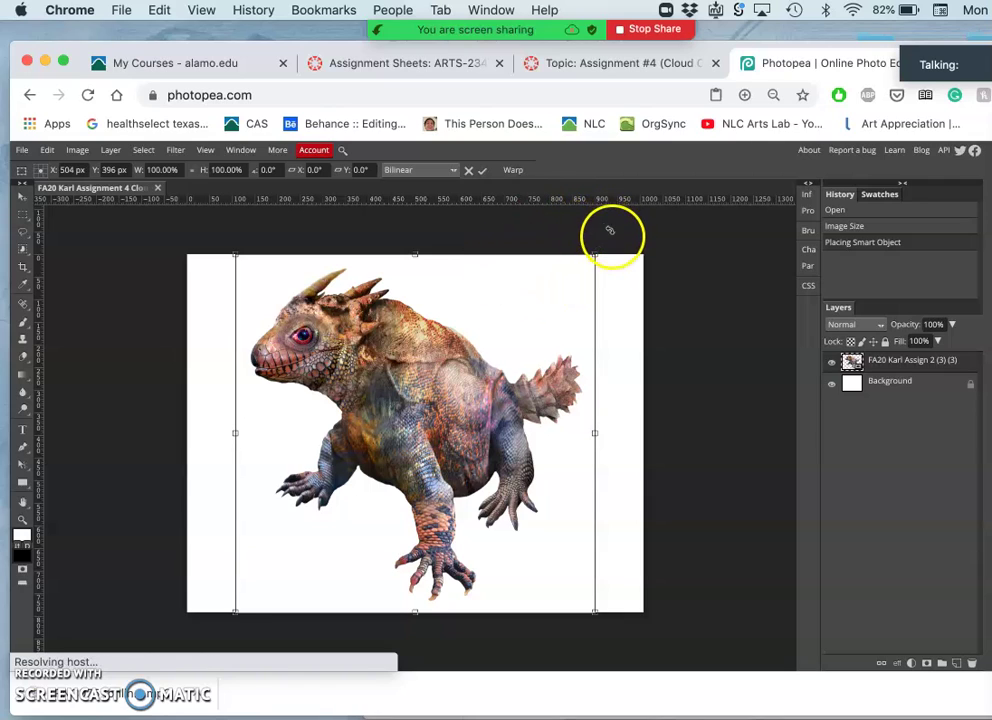
drag(609, 237, 622, 263)
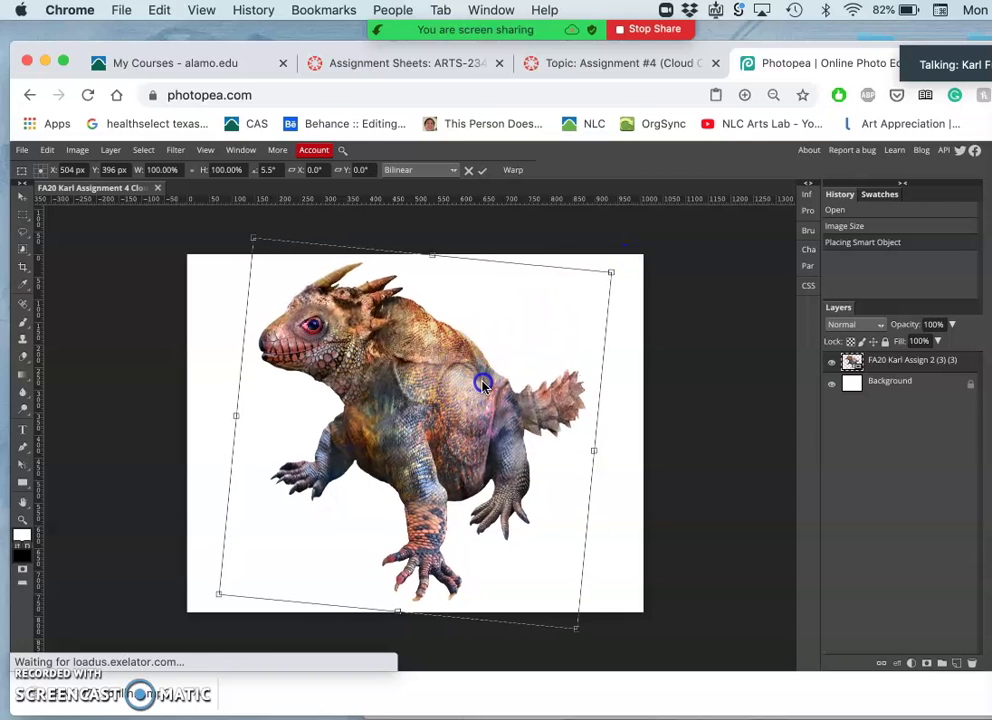
drag(460, 383, 483, 385)
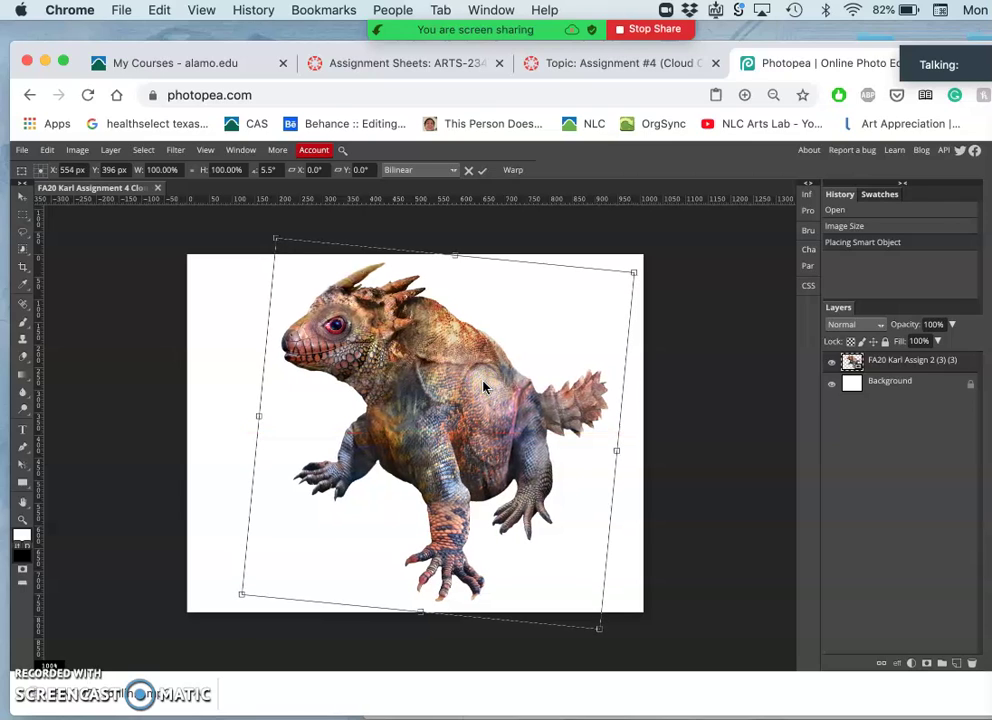
double_click(498, 317)
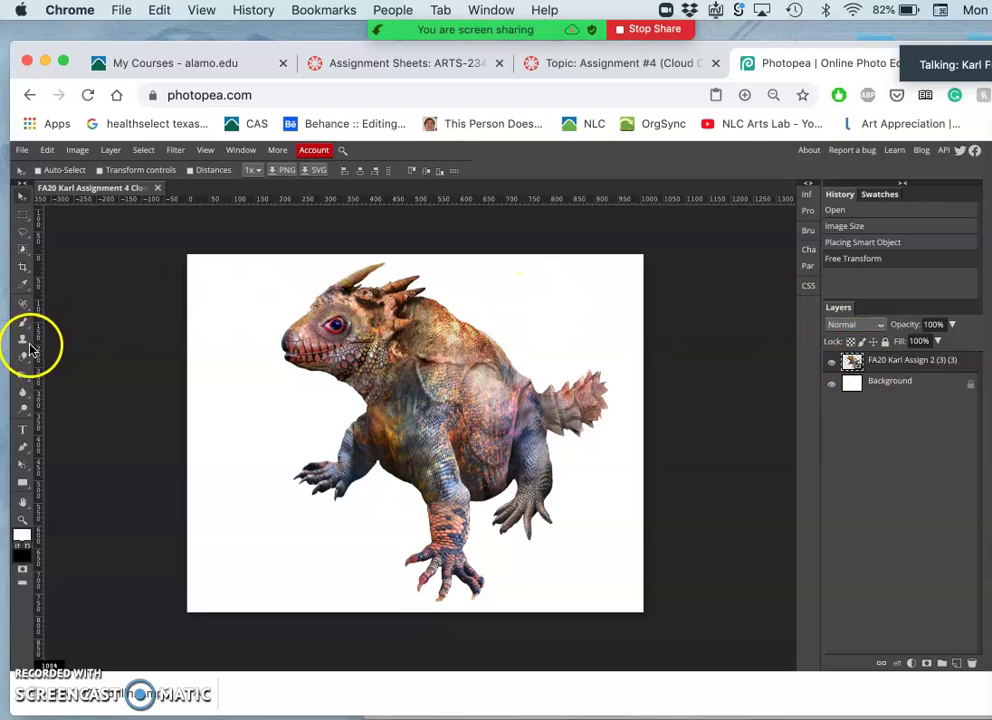
- Rasterize the creature layer and erase the stray patch around its head, keeping Background visible afterward
key(e)
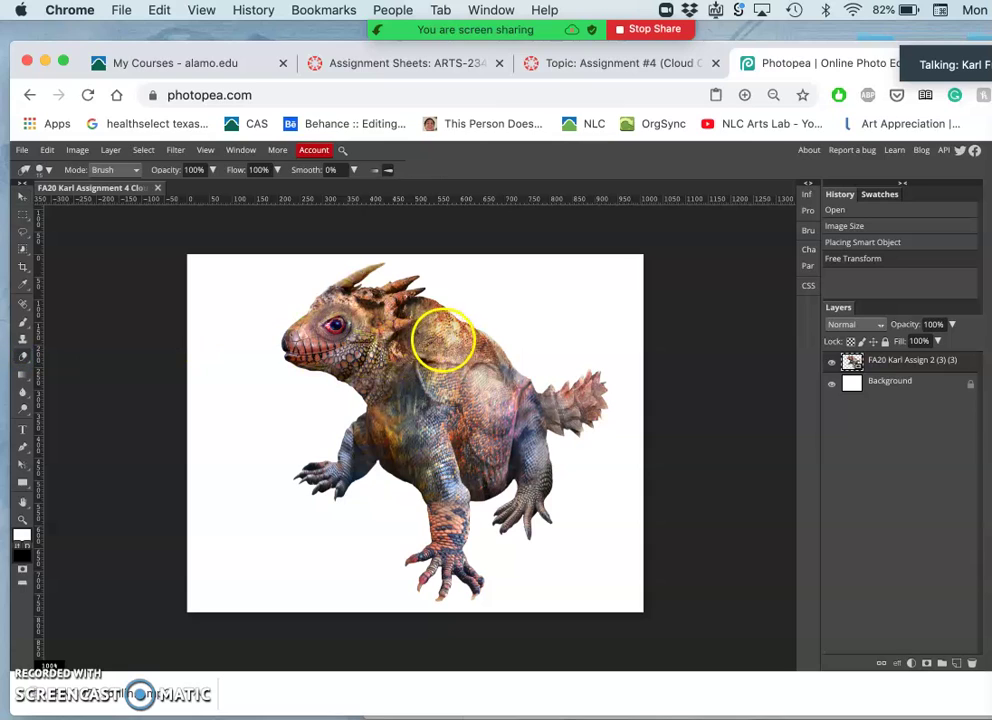
click(384, 329)
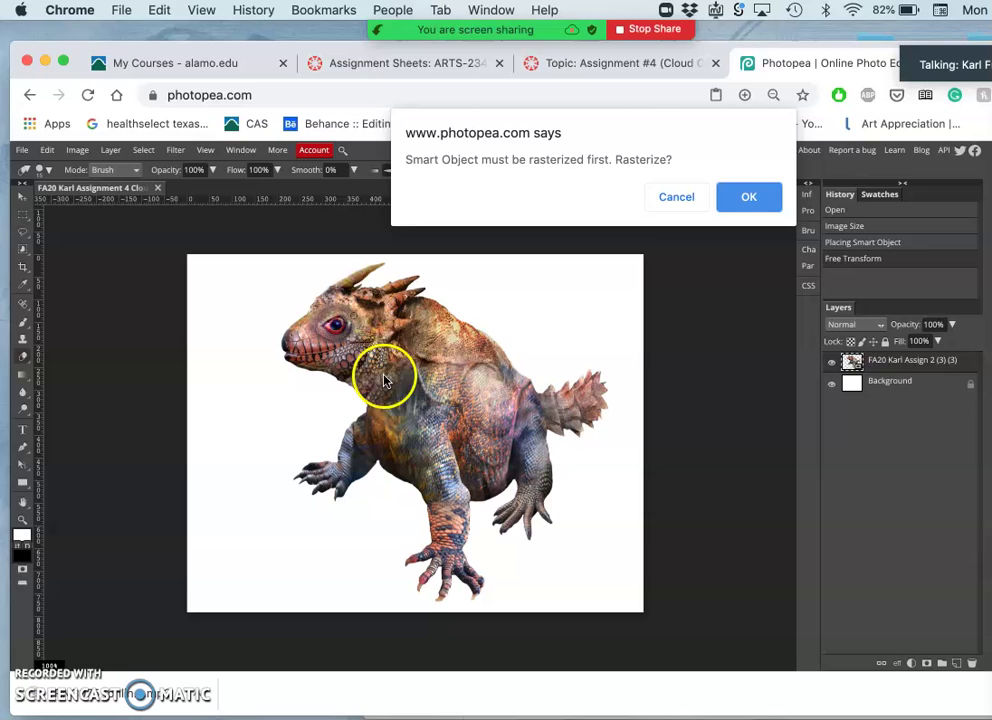
click(758, 197)
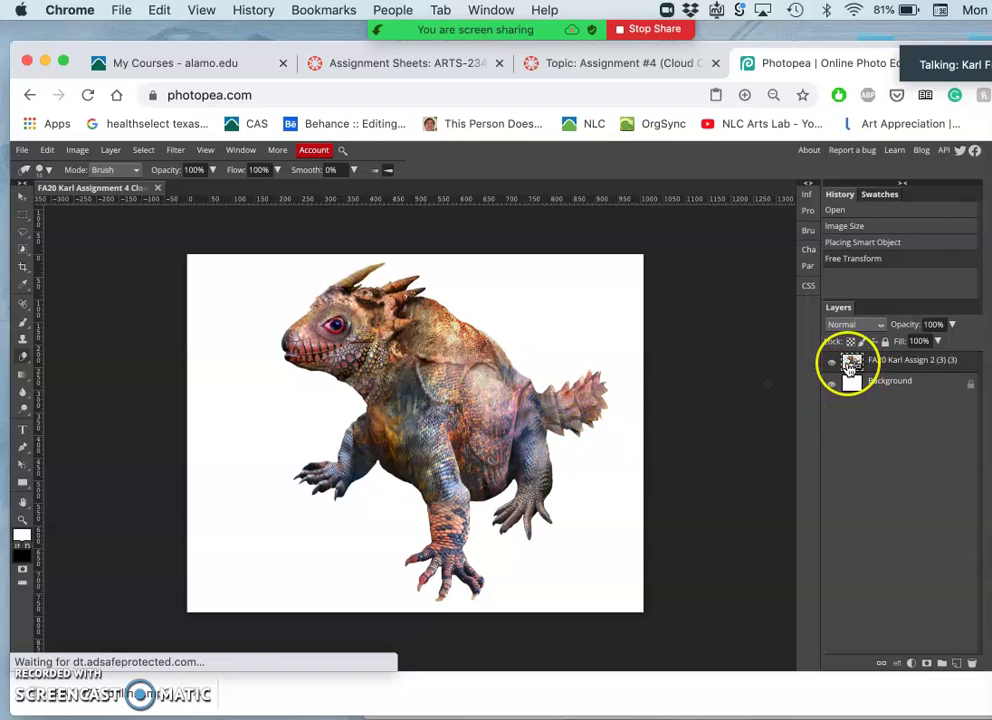
click(677, 362)
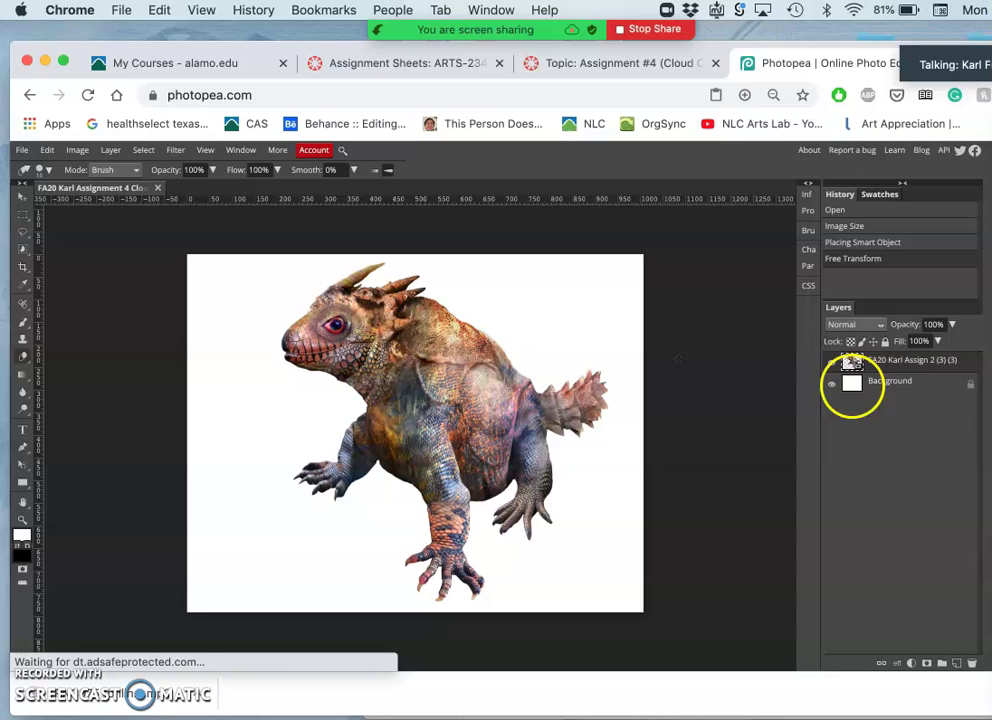
click(831, 384)
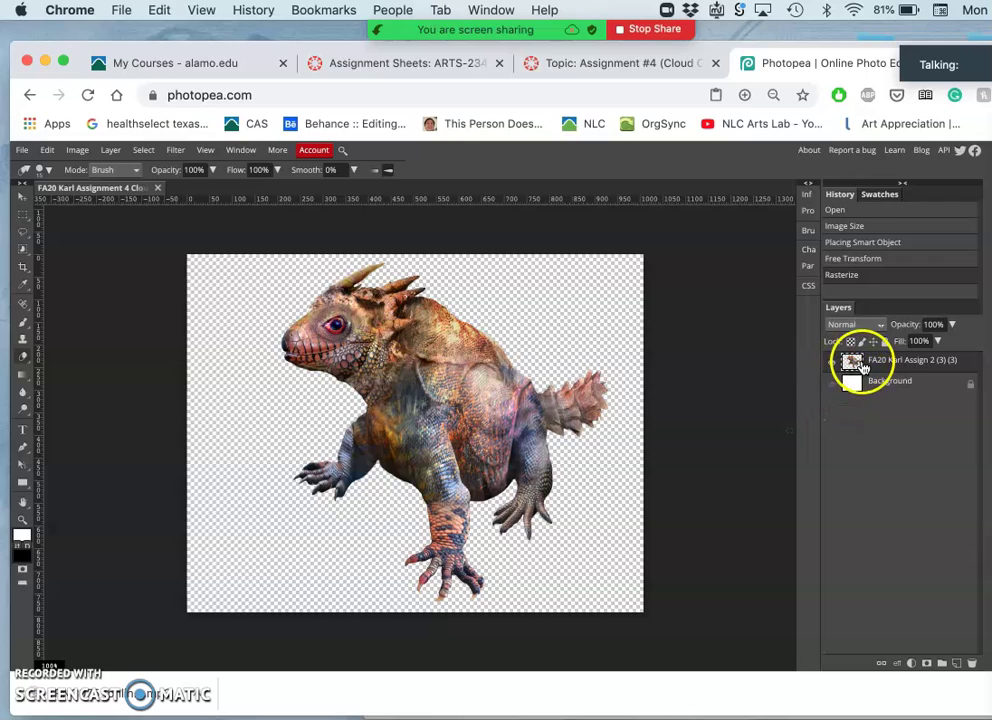
mouse_move(400, 313)
mouse_down()
mouse_move(339, 401)
mouse_move(483, 399)
mouse_move(541, 349)
mouse_up()
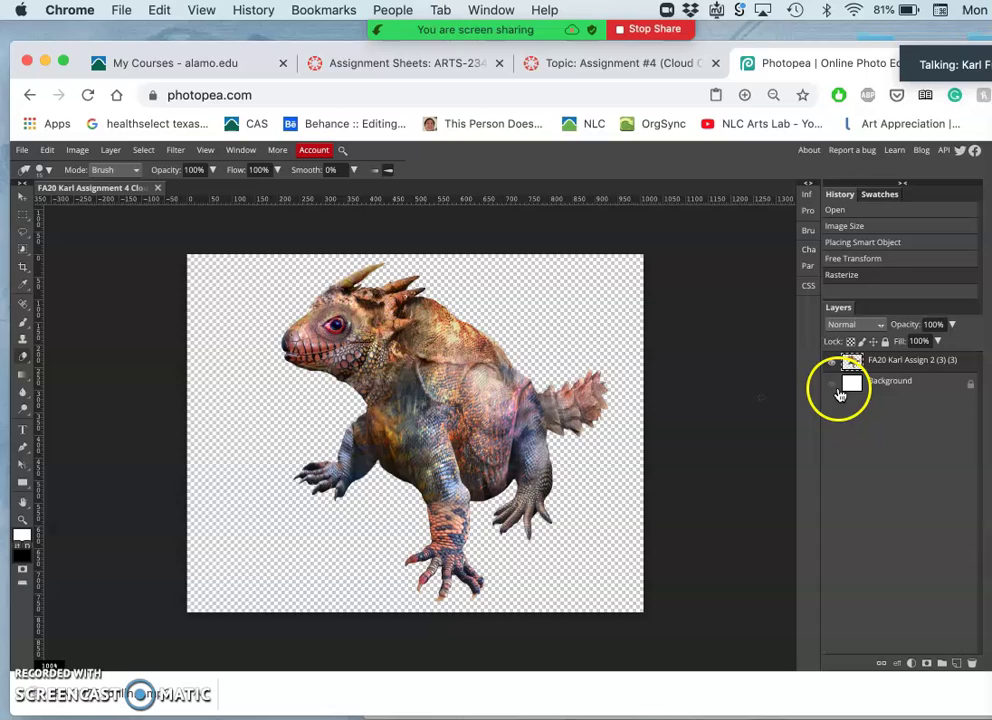
click(831, 385)
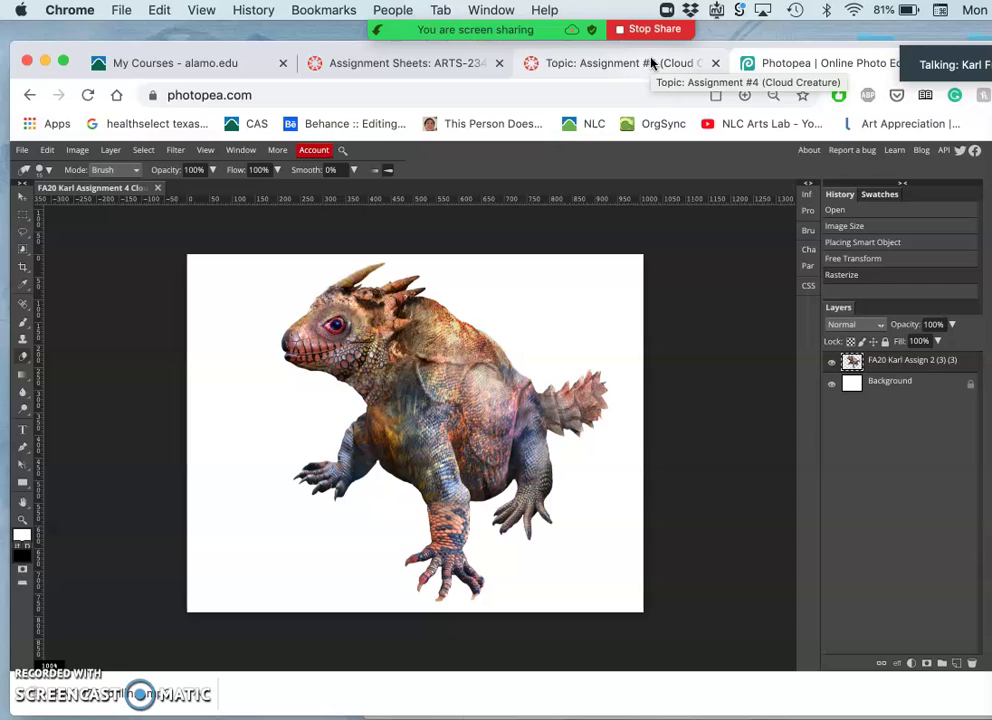
- Go to pixabay.com in another Chrome tab
click(450, 62)
click(399, 95)
text(pix)
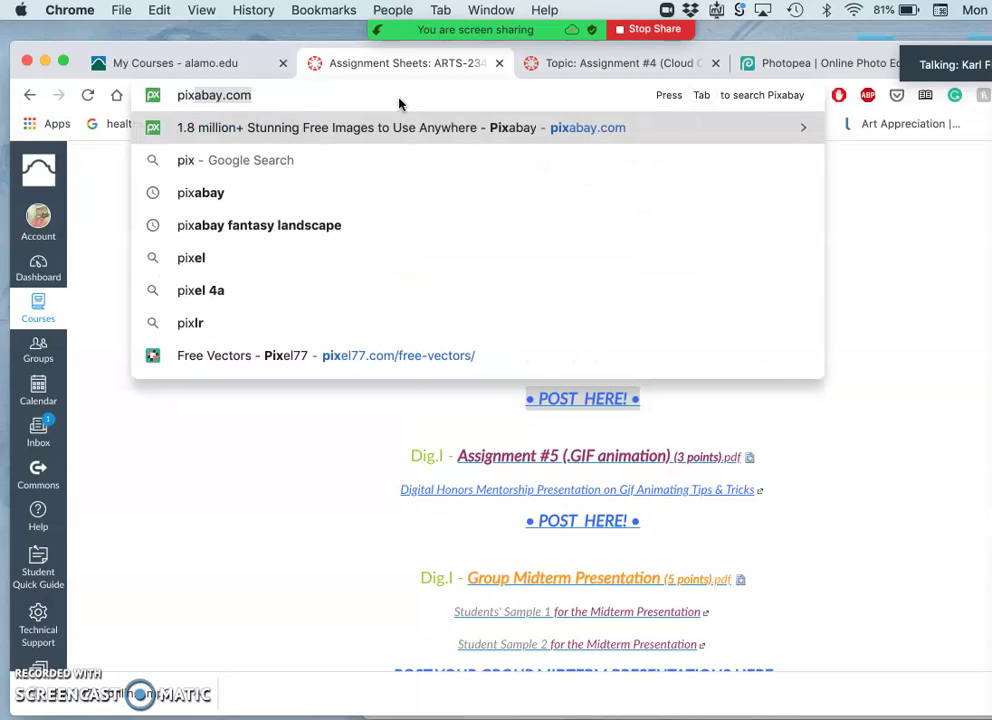
key(Return)
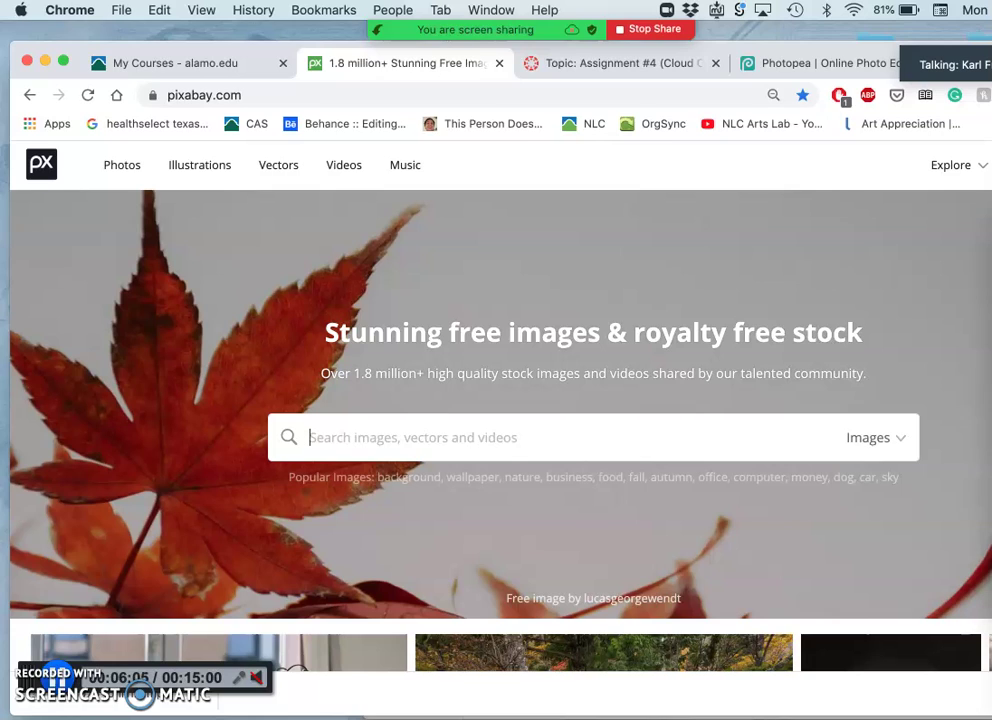
- Search Pixabay for 'cloud' images
click(395, 429)
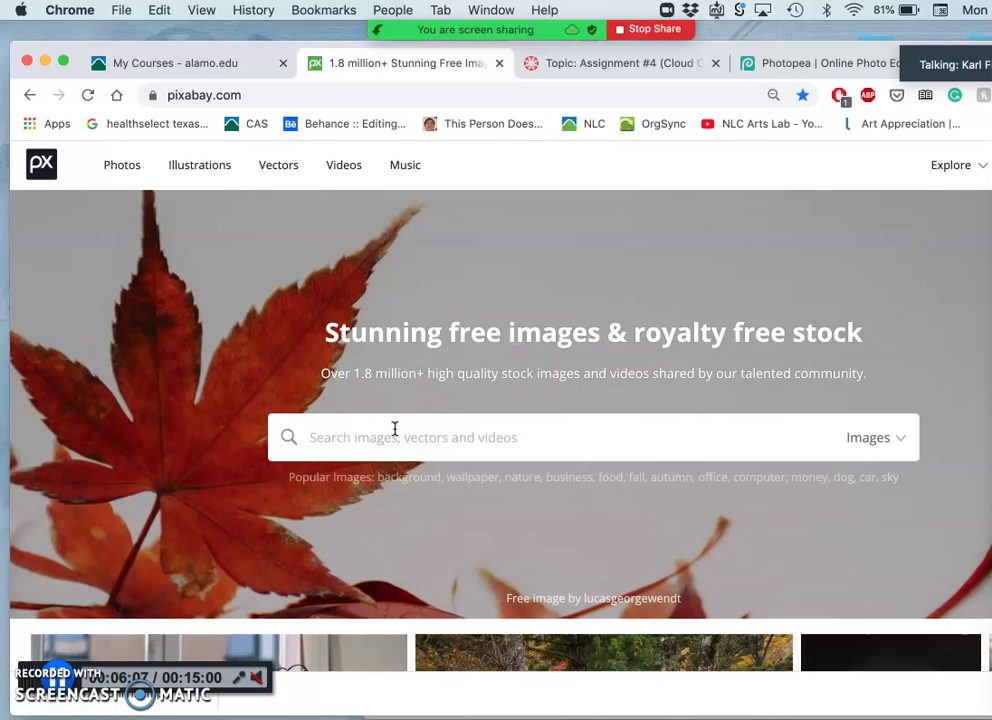
text(cloud big)
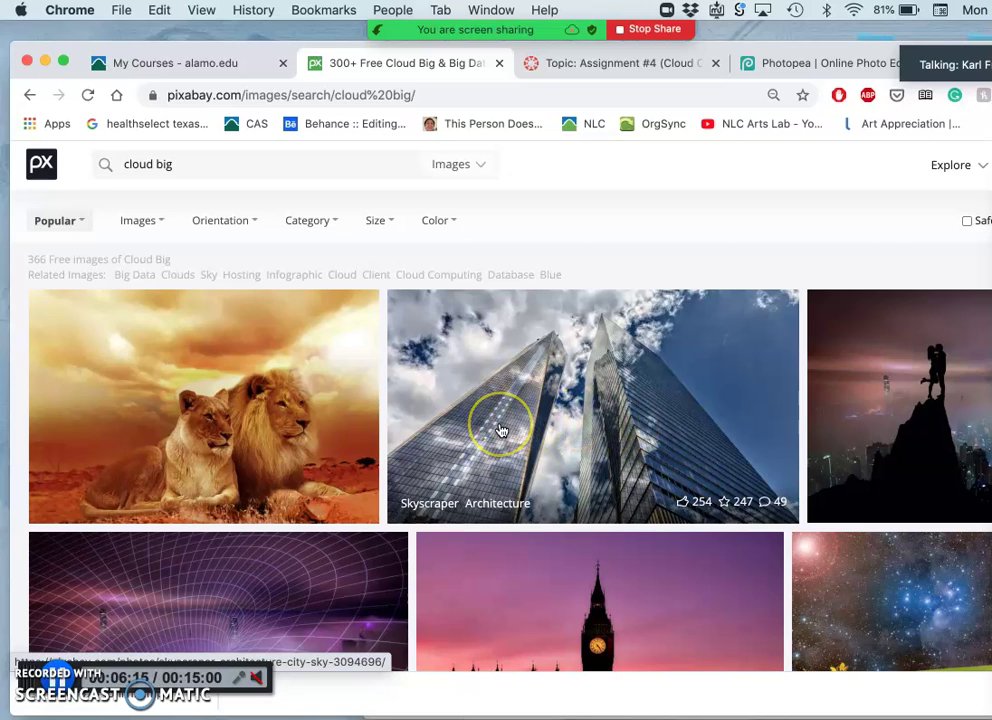
scroll(501, 430, down, 8)
scroll(501, 430, up, 8)
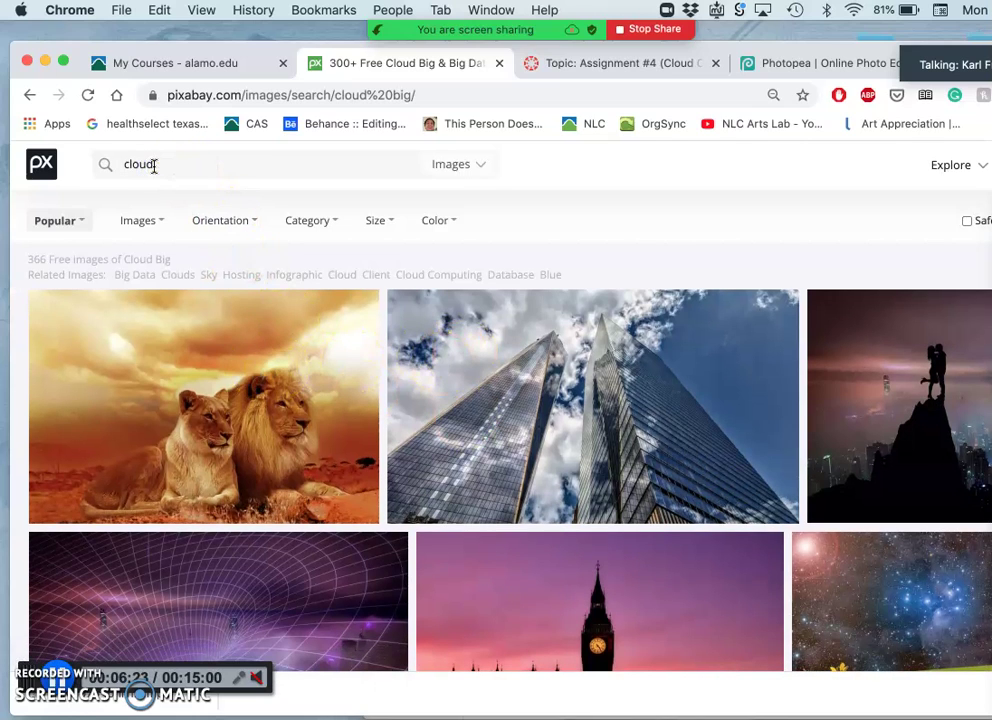
key(Return)
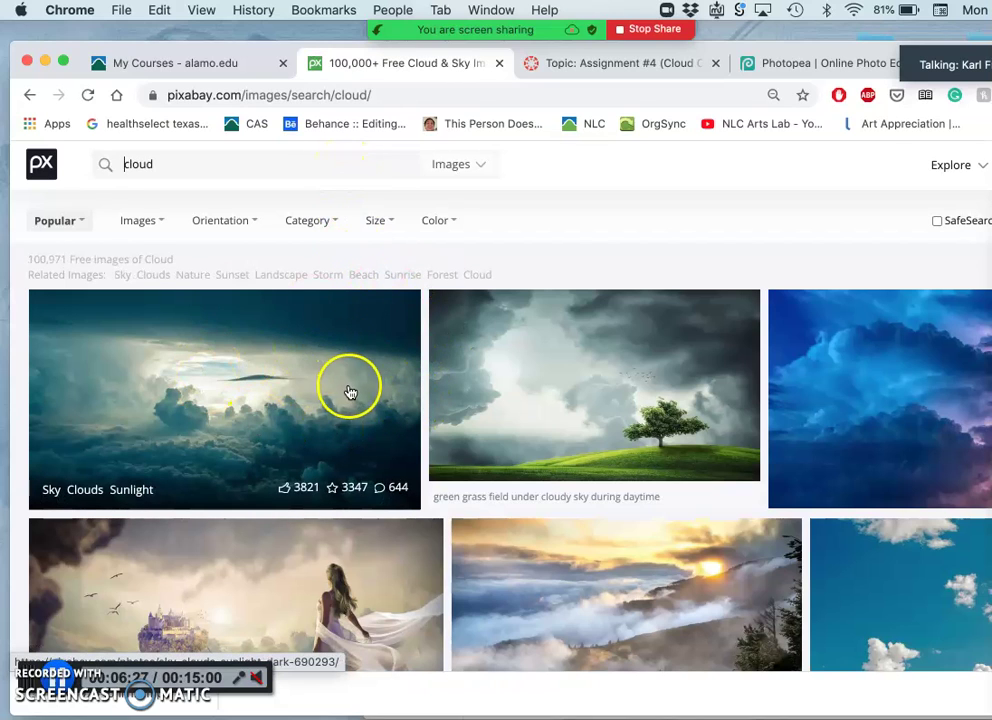
click(160, 222)
click(168, 284)
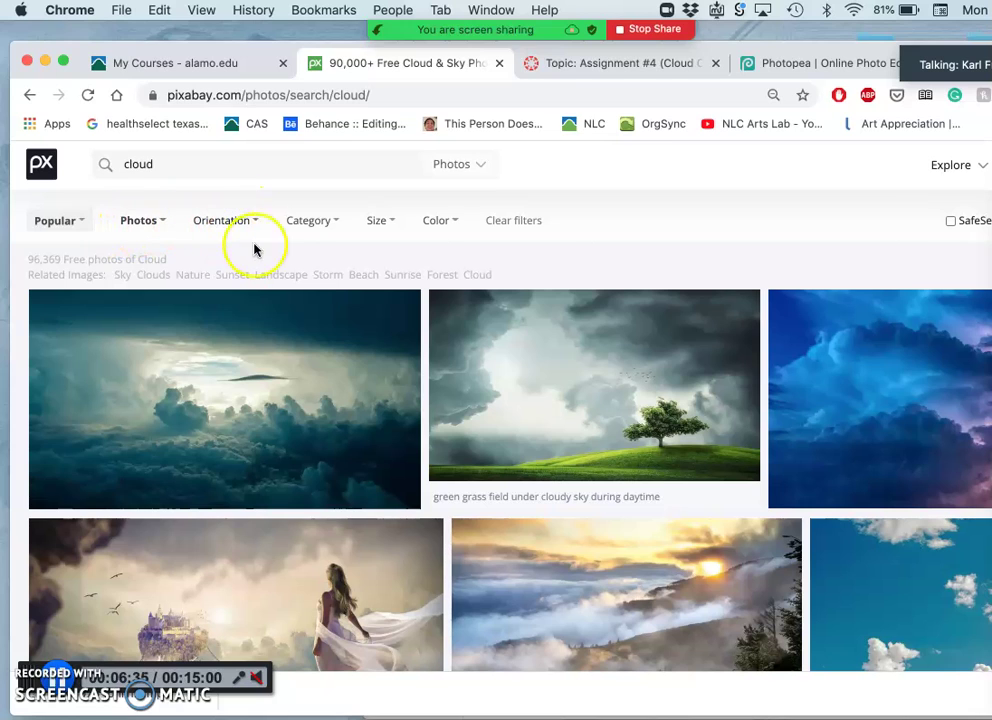
click(386, 222)
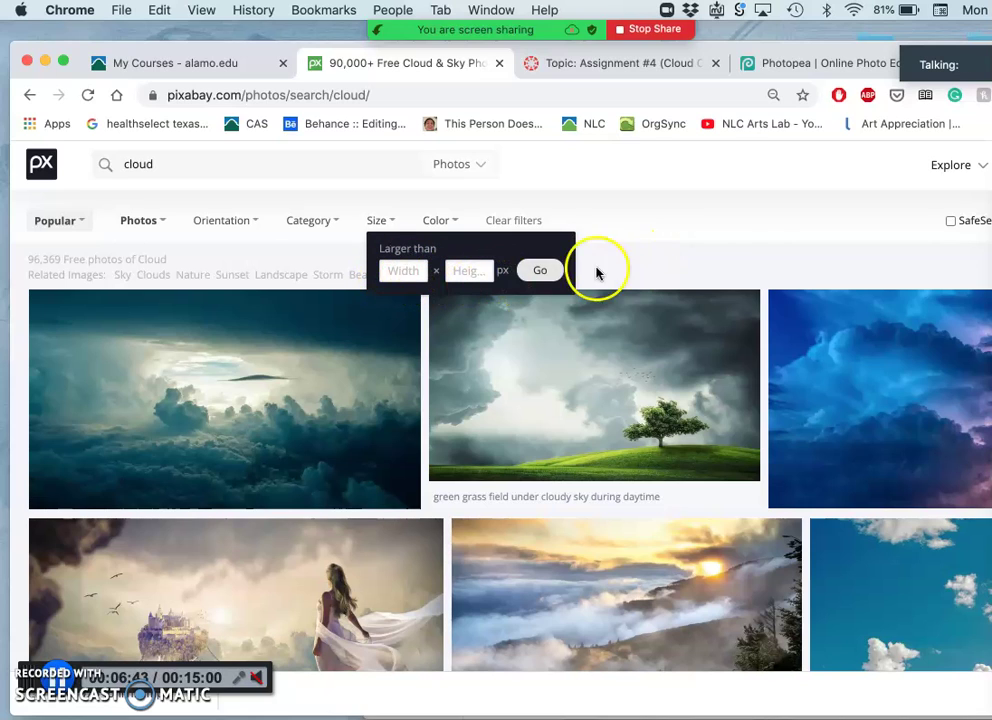
click(622, 277)
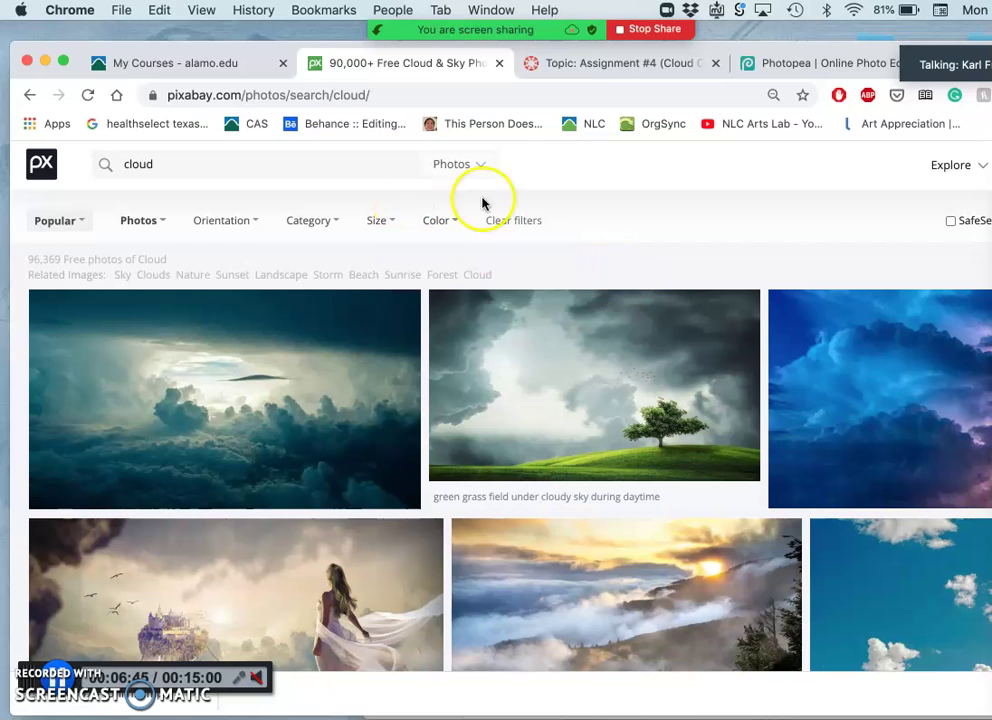
scroll(503, 416, down, 5)
scroll(503, 420, down, 6)
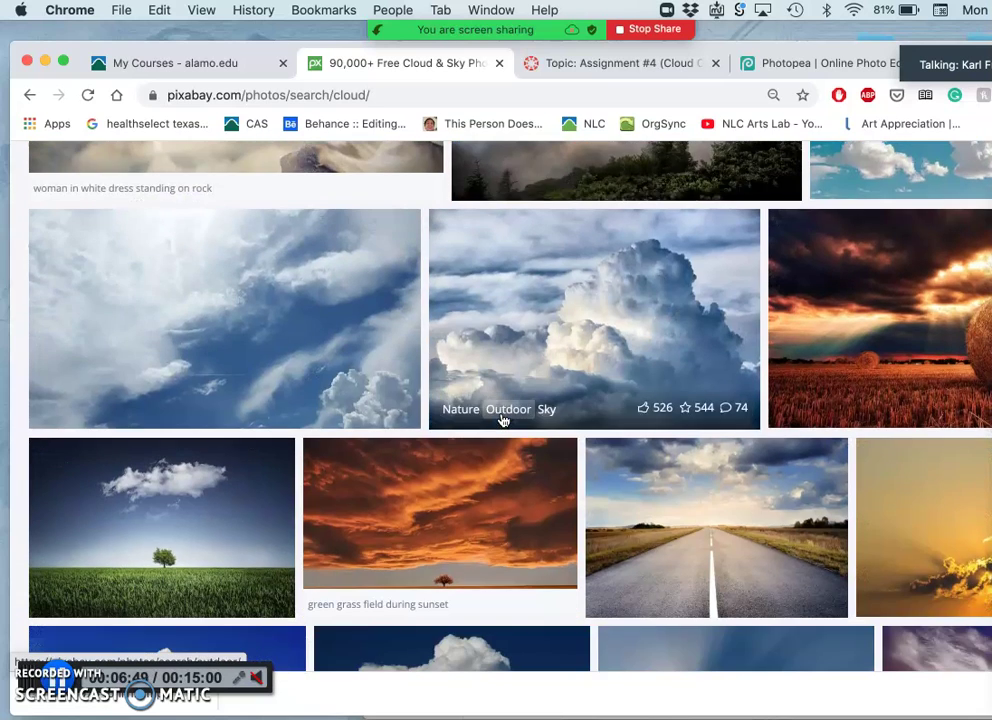
scroll(503, 420, down, 5)
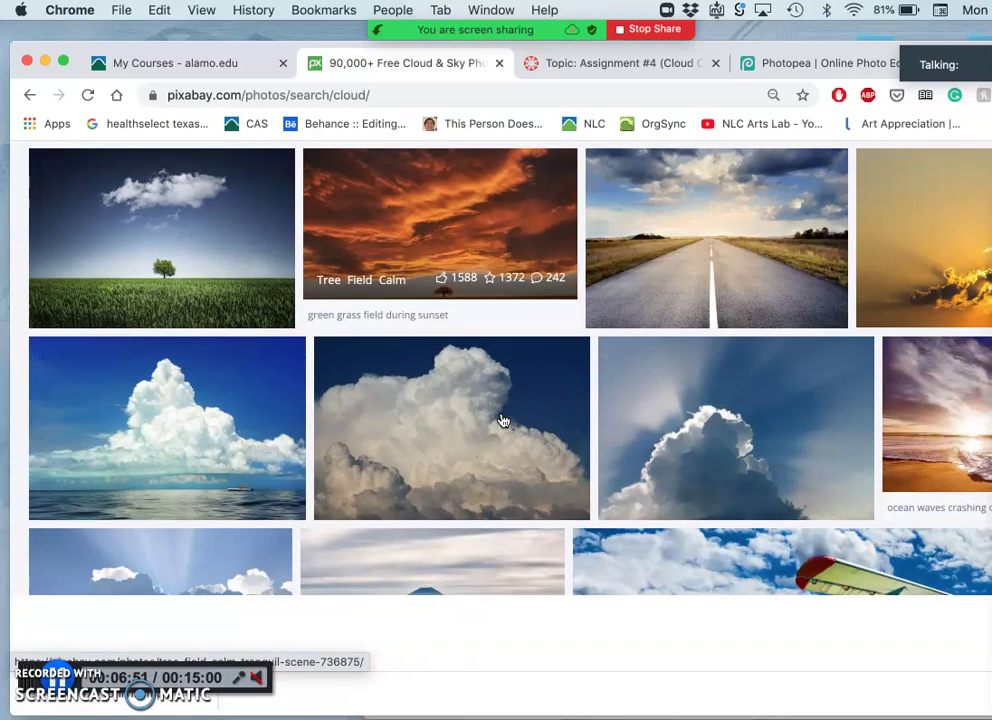
scroll(410, 410, up, 5)
scroll(447, 447, up, 2)
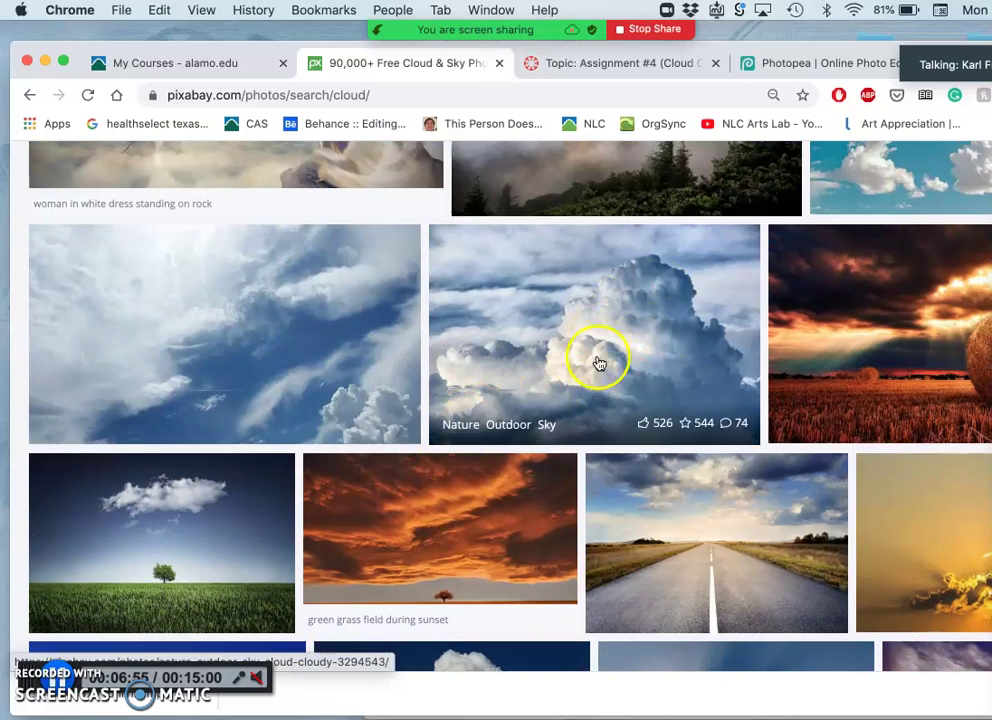
scroll(601, 361, down, 10)
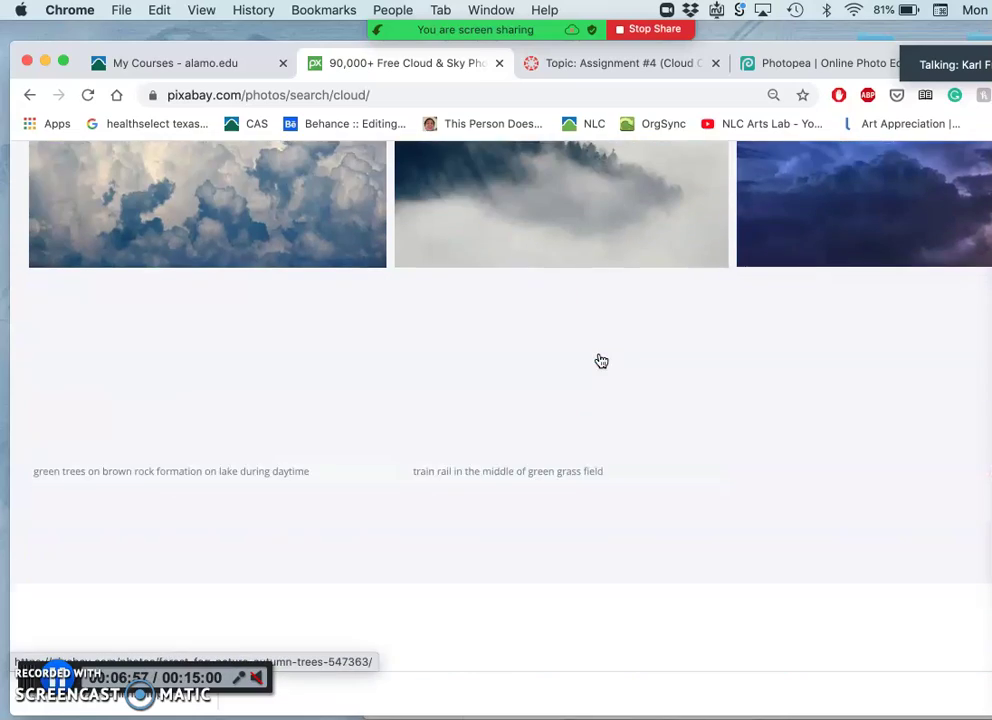
scroll(601, 361, up, 3)
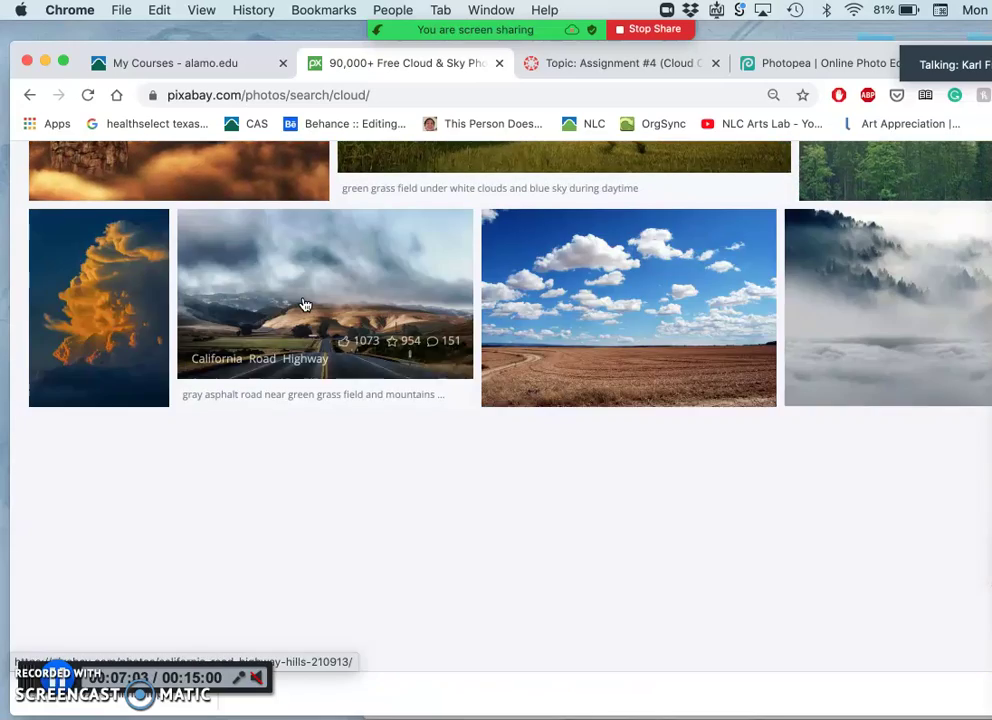
scroll(305, 305, down, 5)
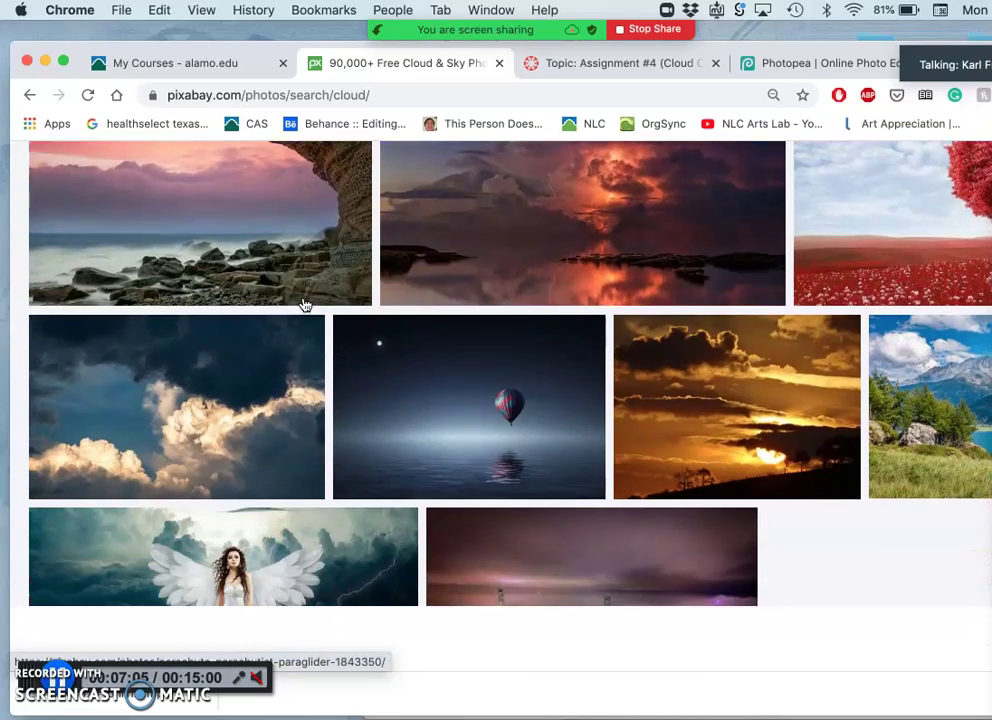
scroll(305, 305, down, 3)
scroll(305, 305, down, 4)
scroll(305, 305, down, 7)
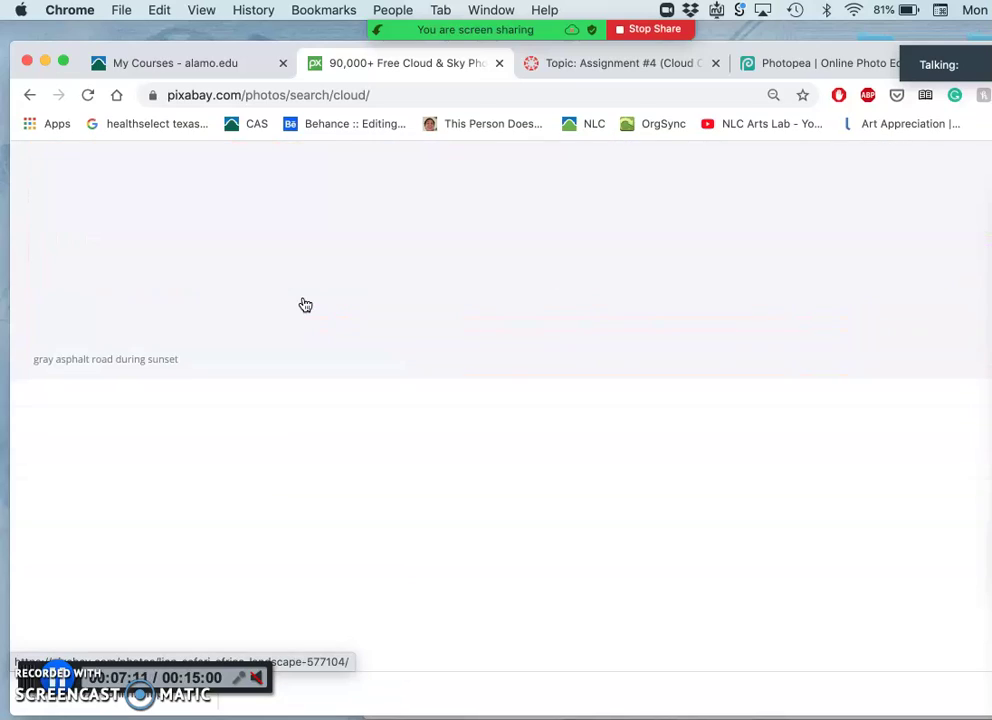
scroll(305, 305, down, 4)
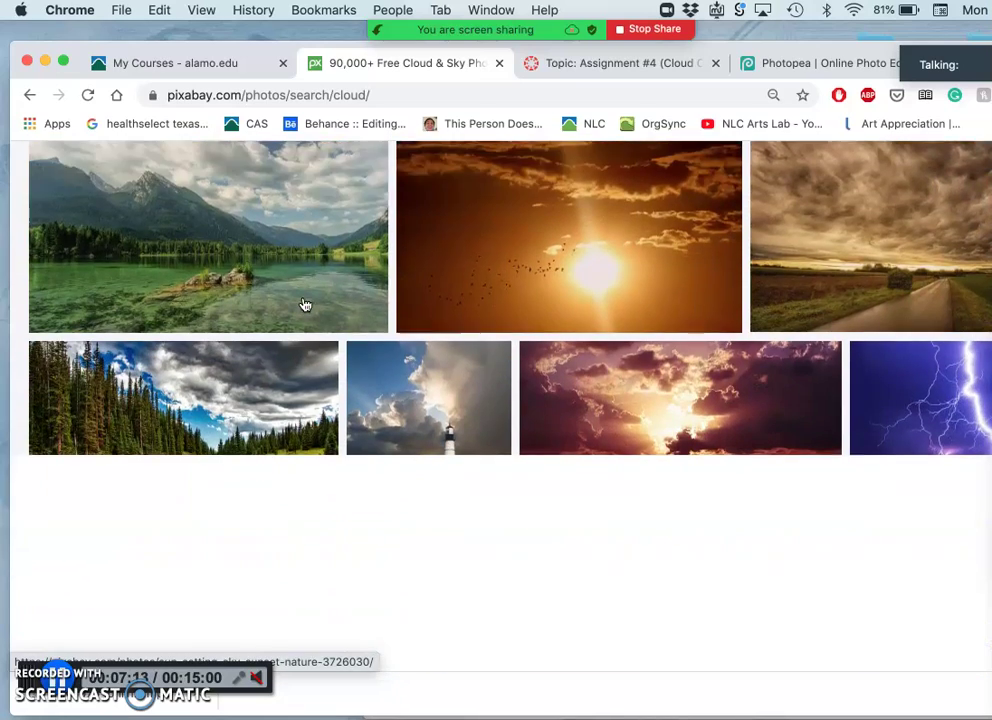
scroll(305, 305, down, 5)
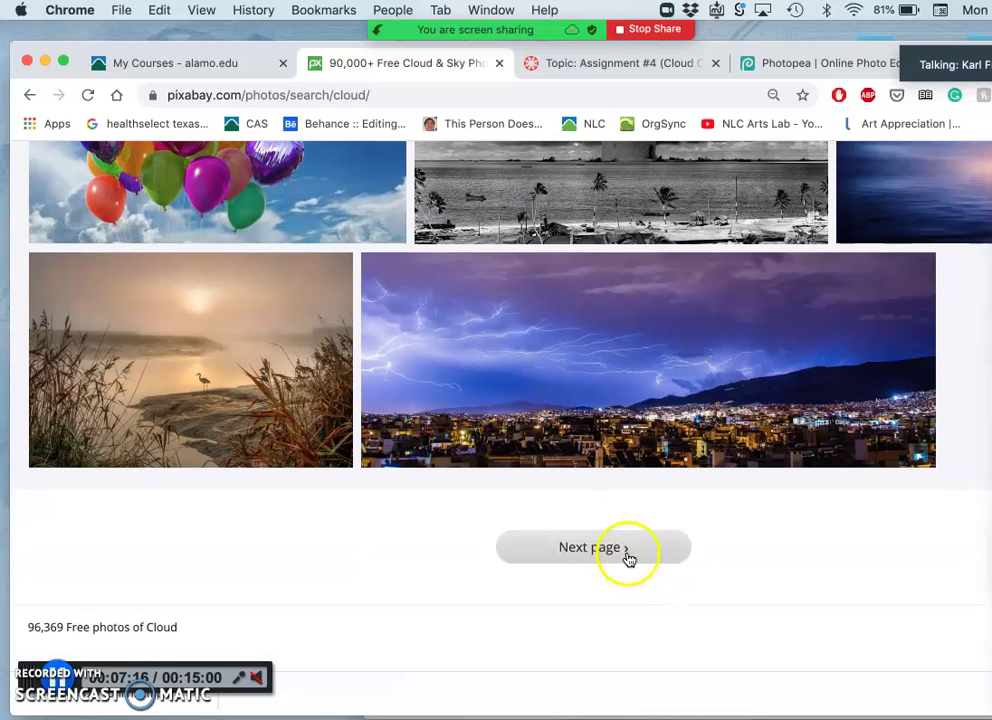
- Page through the cloud results to page 3 and browse the photos
click(627, 550)
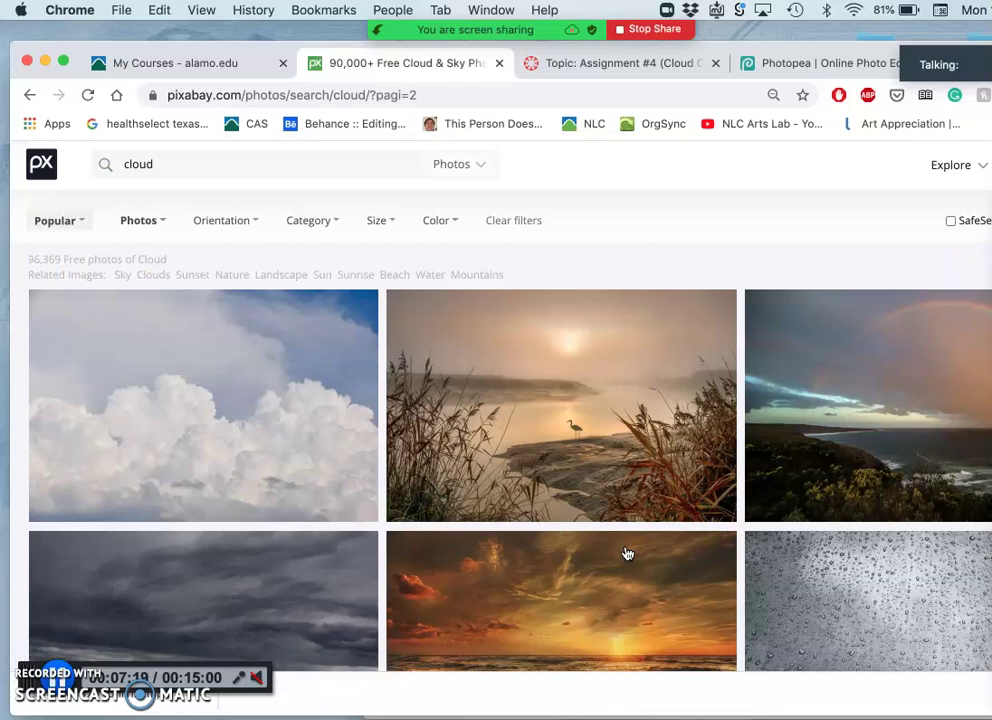
scroll(627, 553, down, 7)
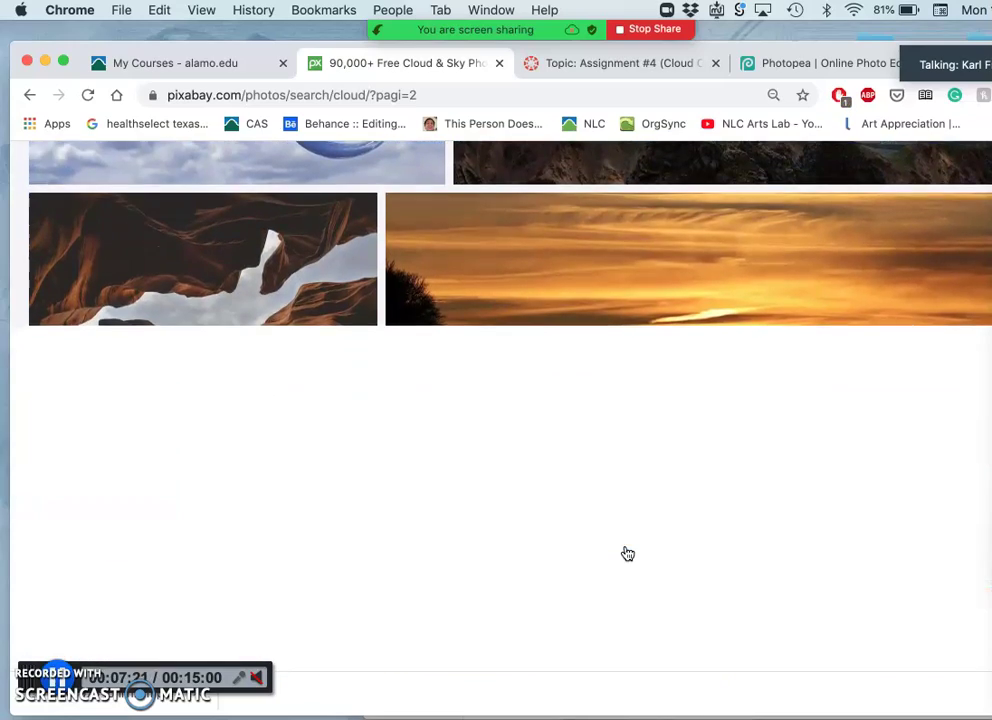
scroll(627, 553, down, 5)
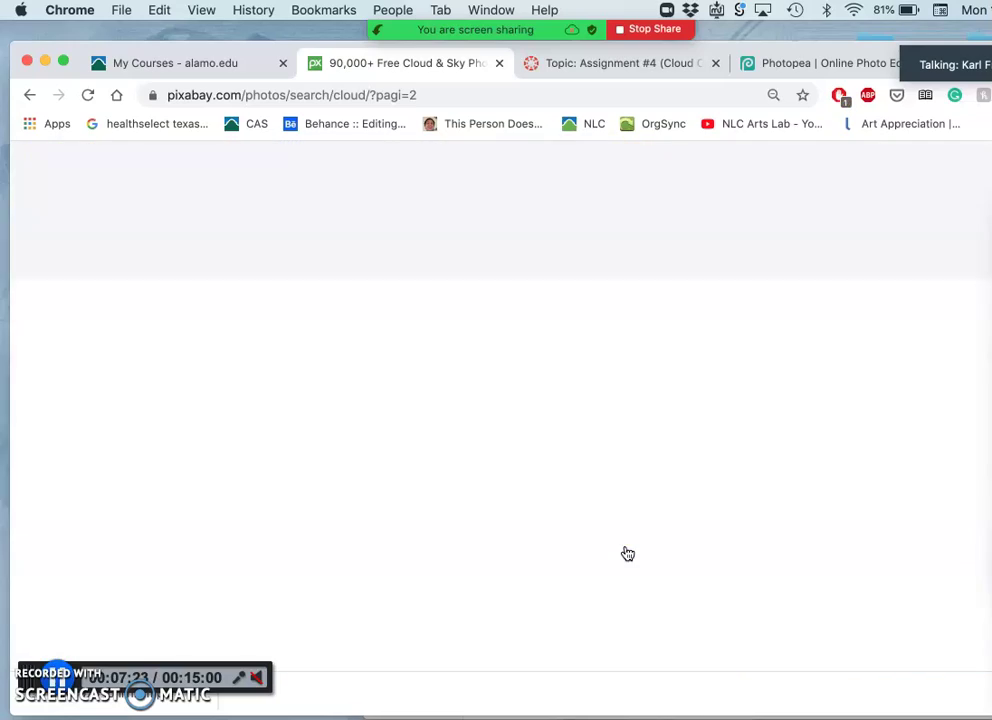
scroll(627, 553, down, 5)
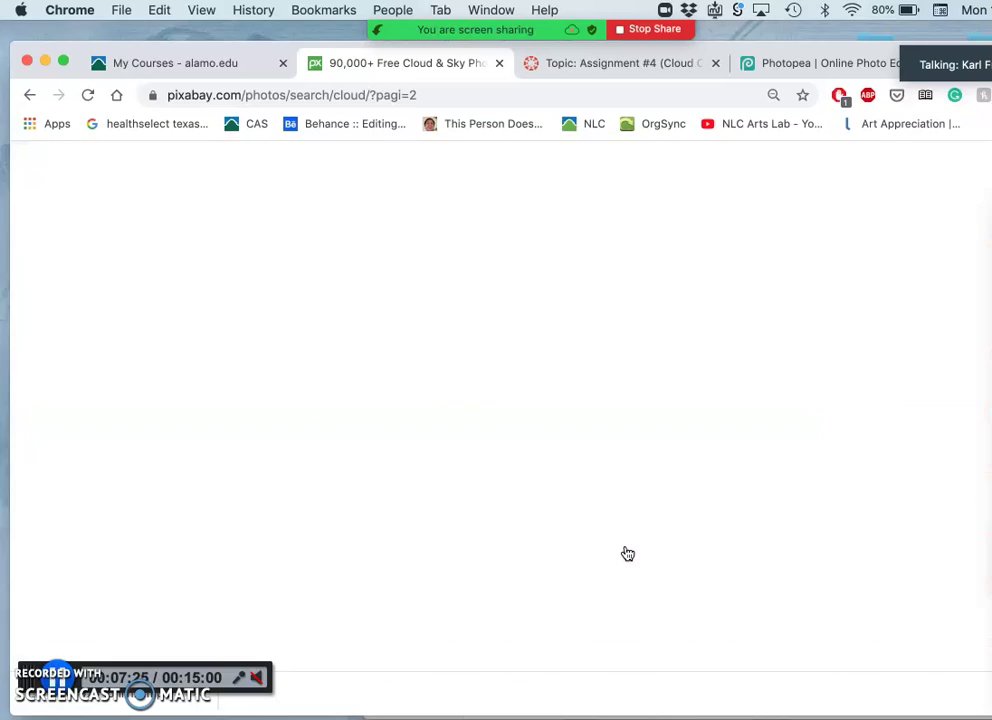
scroll(627, 553, down, 5)
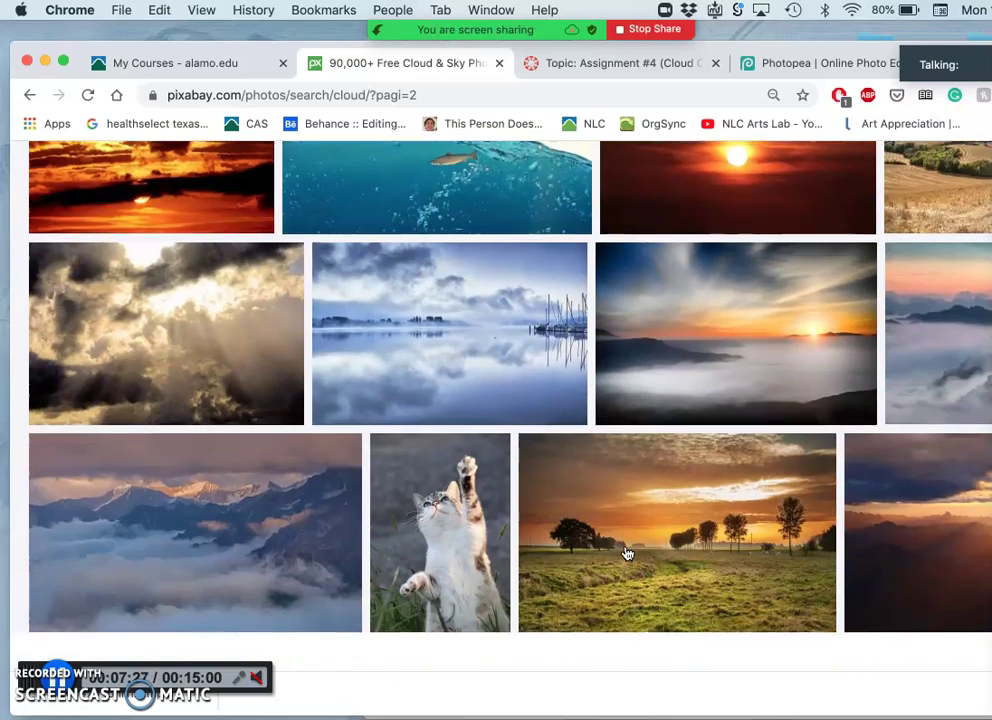
scroll(627, 553, down, 2)
scroll(627, 553, down, 10)
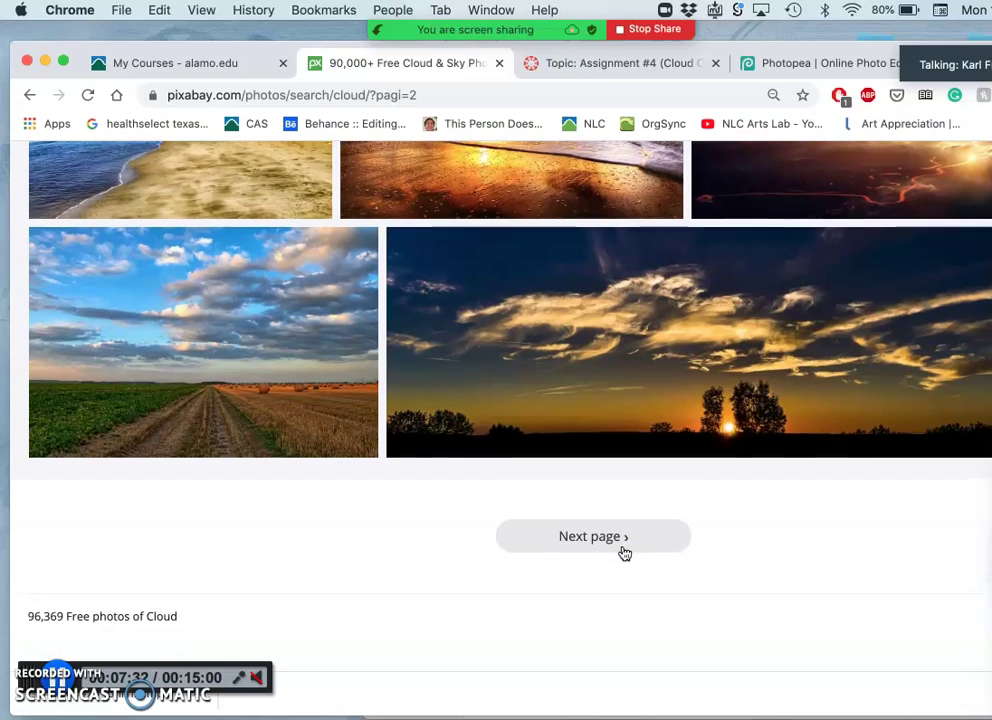
click(602, 538)
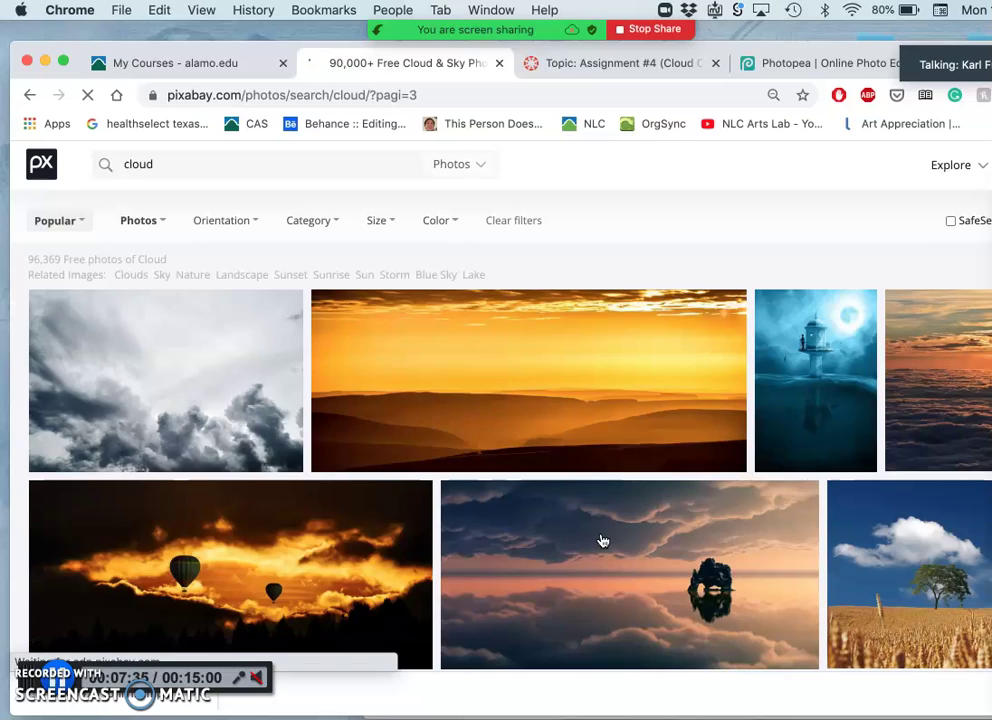
scroll(602, 541, down, 5)
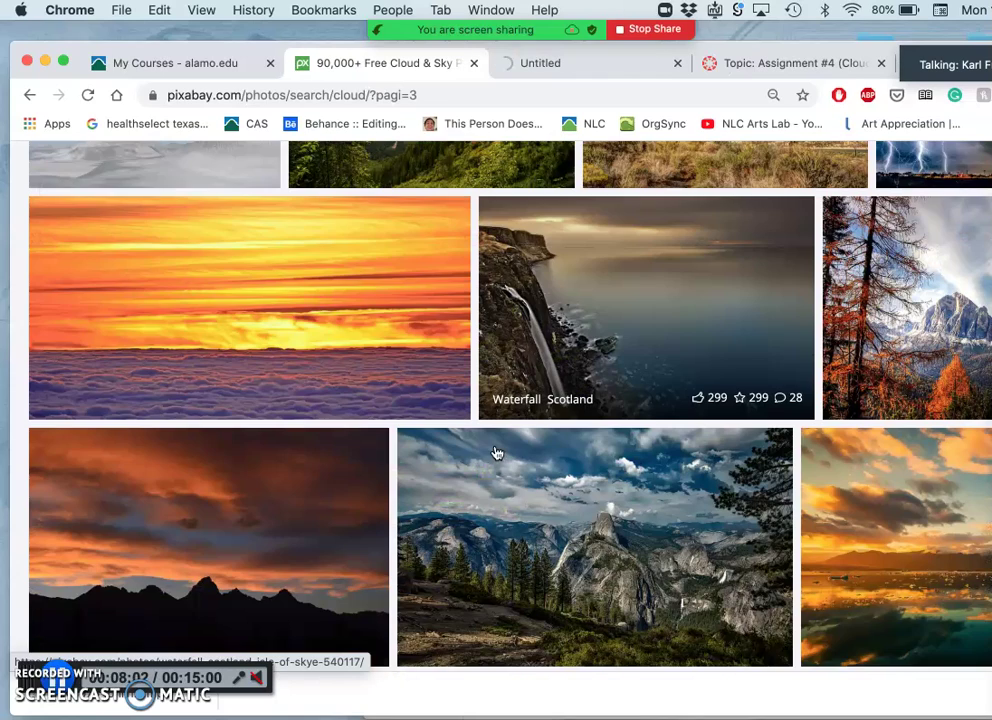
scroll(497, 453, down, 1)
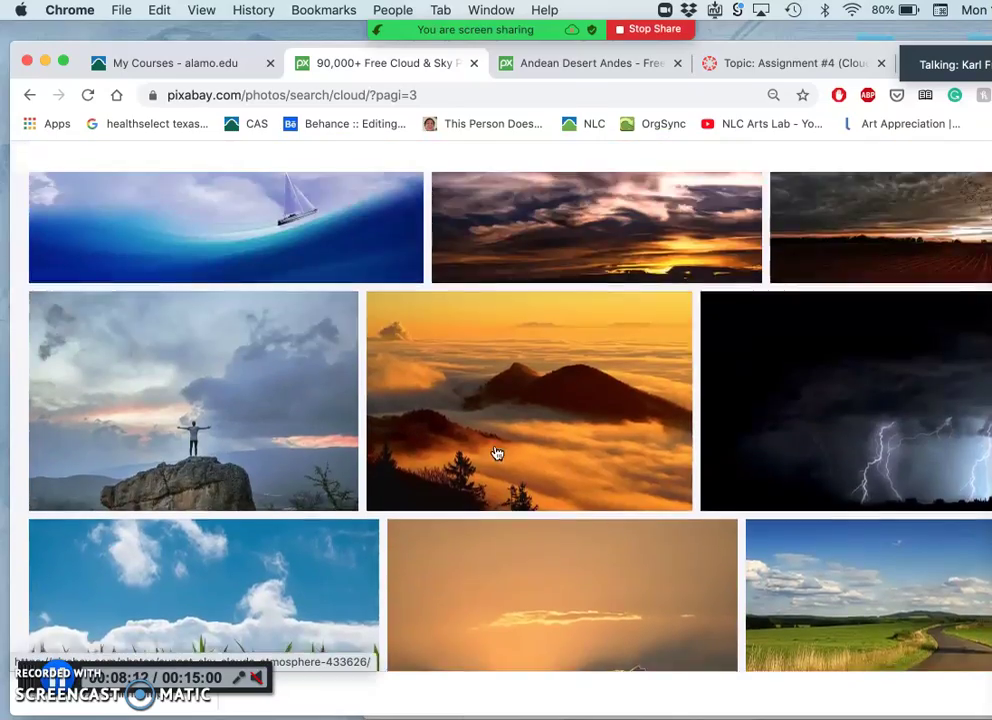
scroll(496, 453, up, 10)
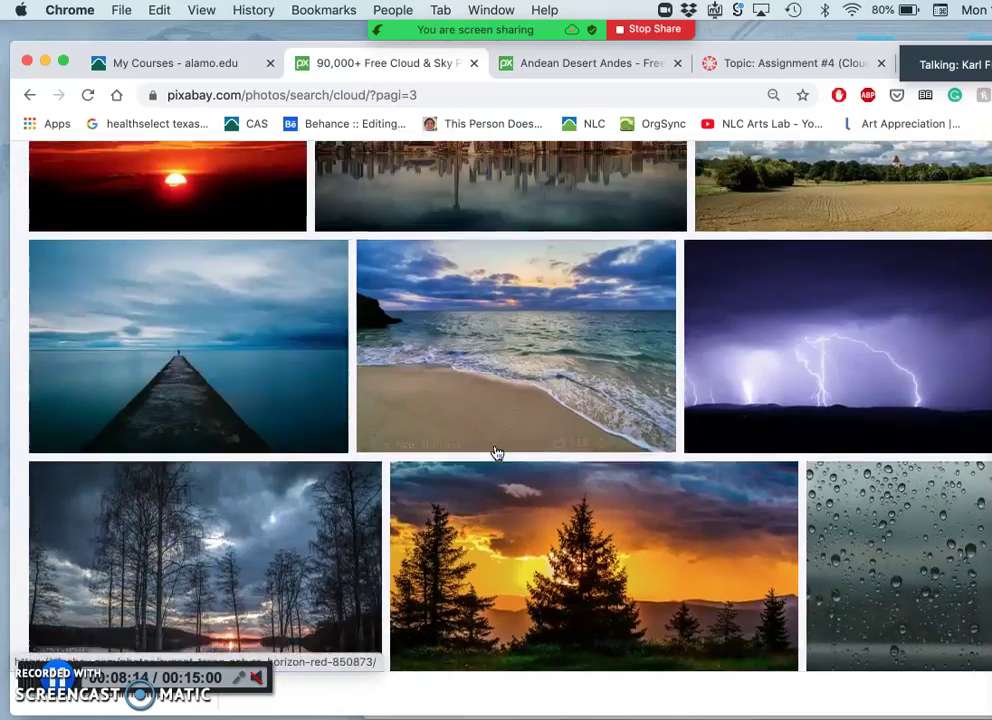
scroll(496, 453, up, 10)
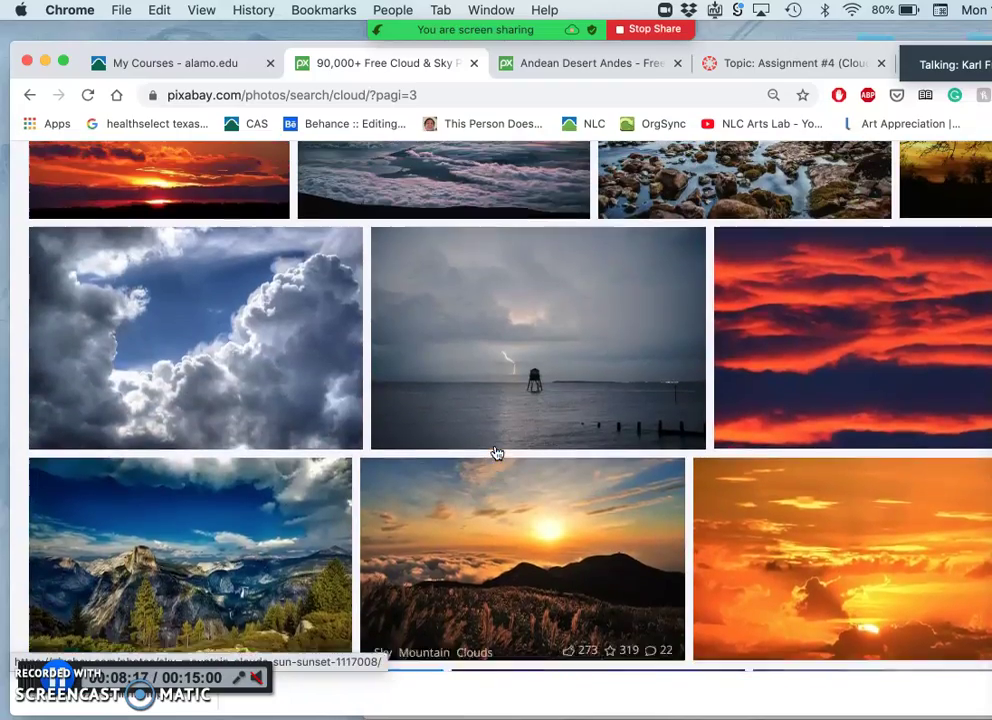
scroll(496, 453, up, 3)
scroll(494, 453, down, 1)
- Open the cumulus cloud photo in a new background tab
right_click(281, 453)
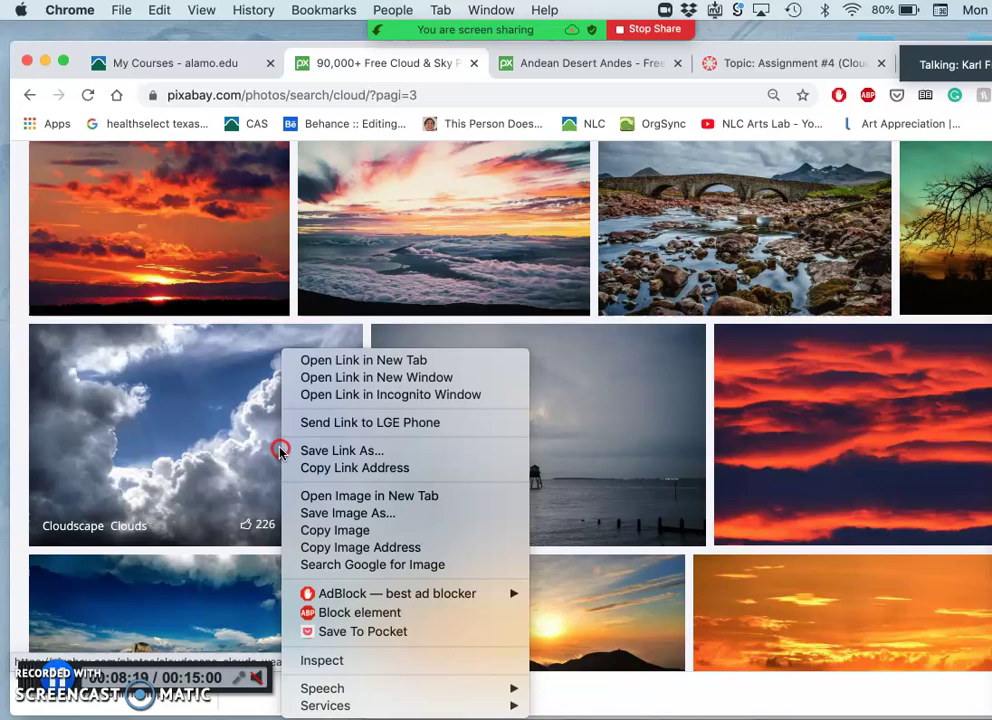
click(337, 361)
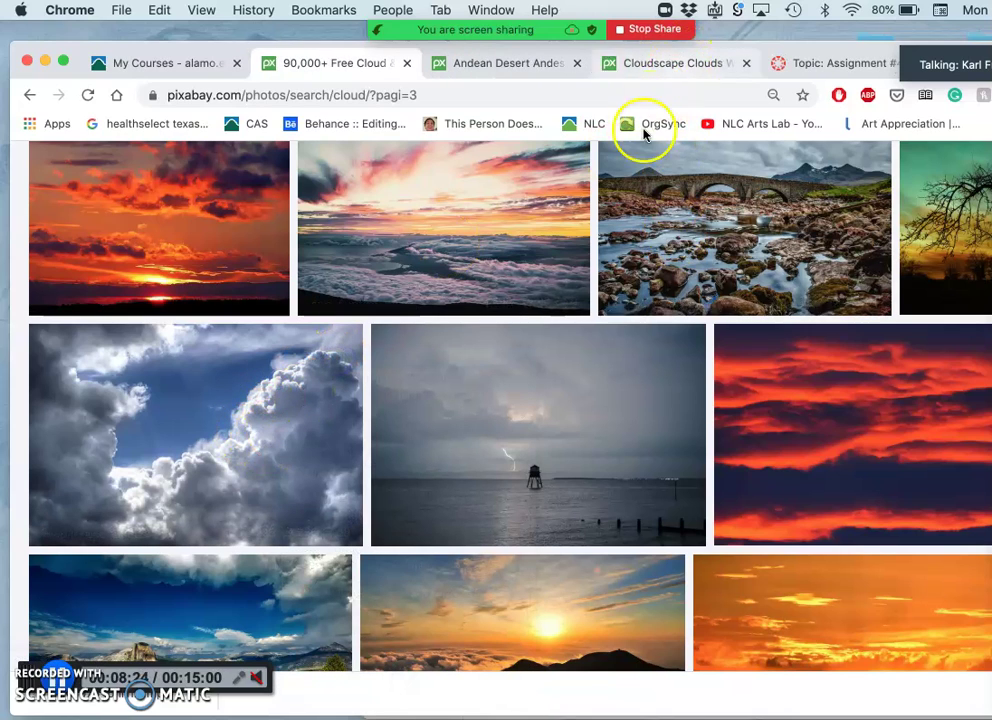
scroll(607, 379, down, 15)
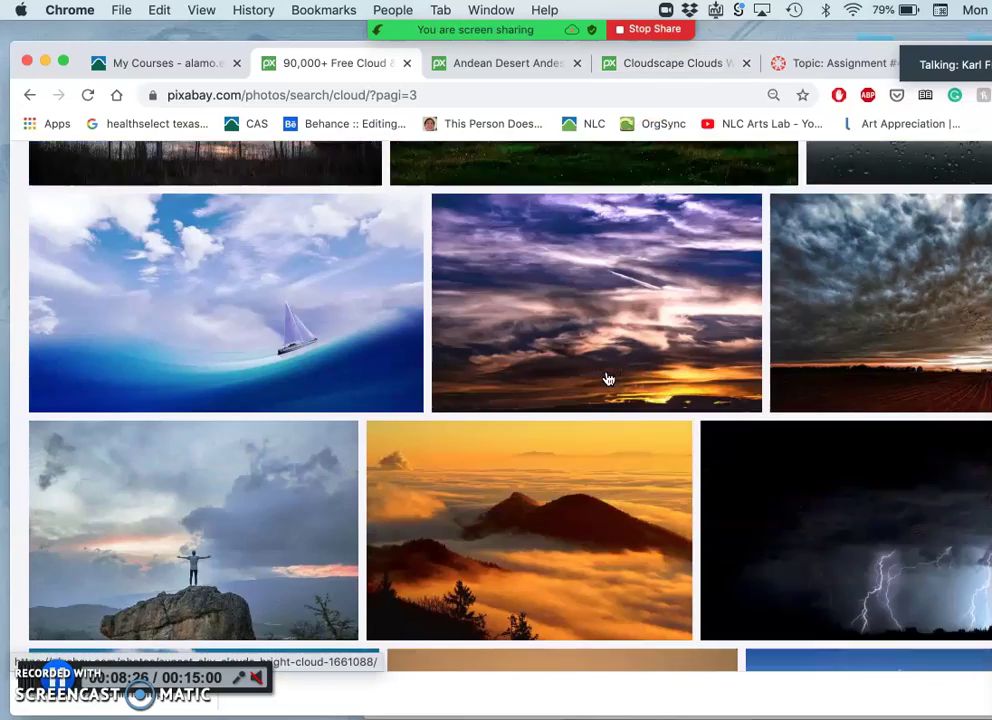
scroll(607, 379, down, 1)
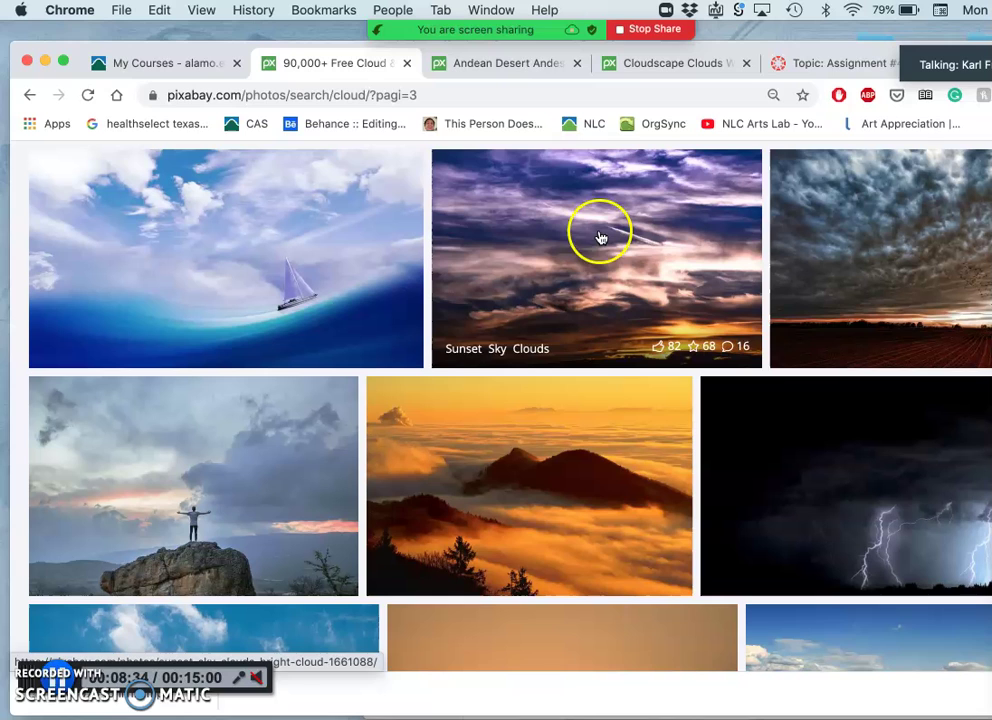
- Download the cumulus cloudscape photo from its Pixabay page at the 3866×2584 size
click(653, 66)
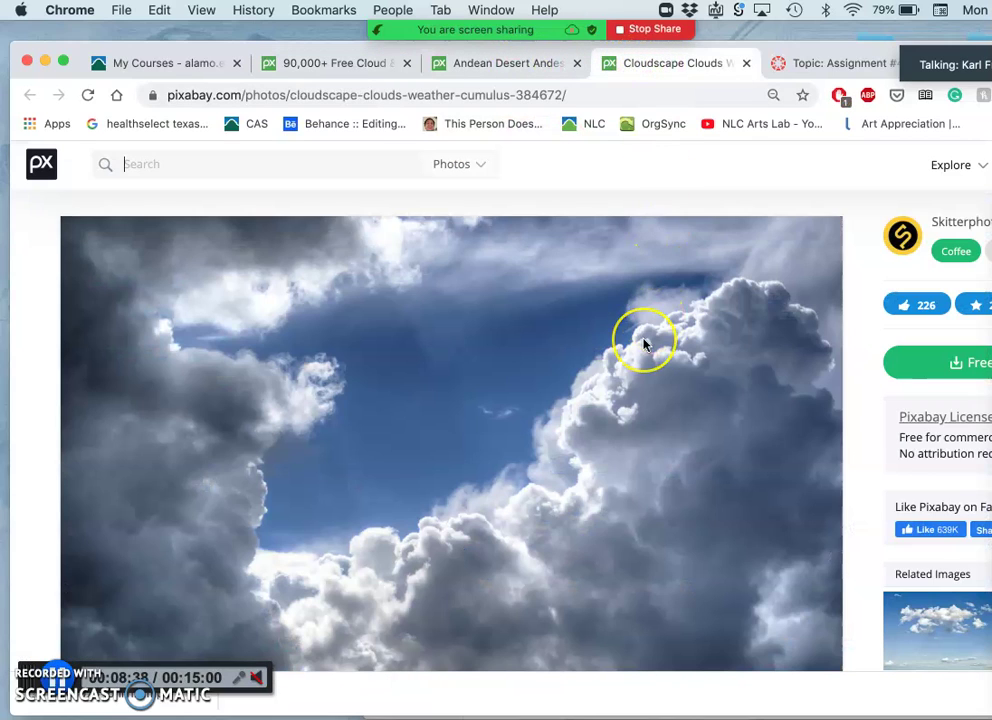
scroll(644, 340, down, 3)
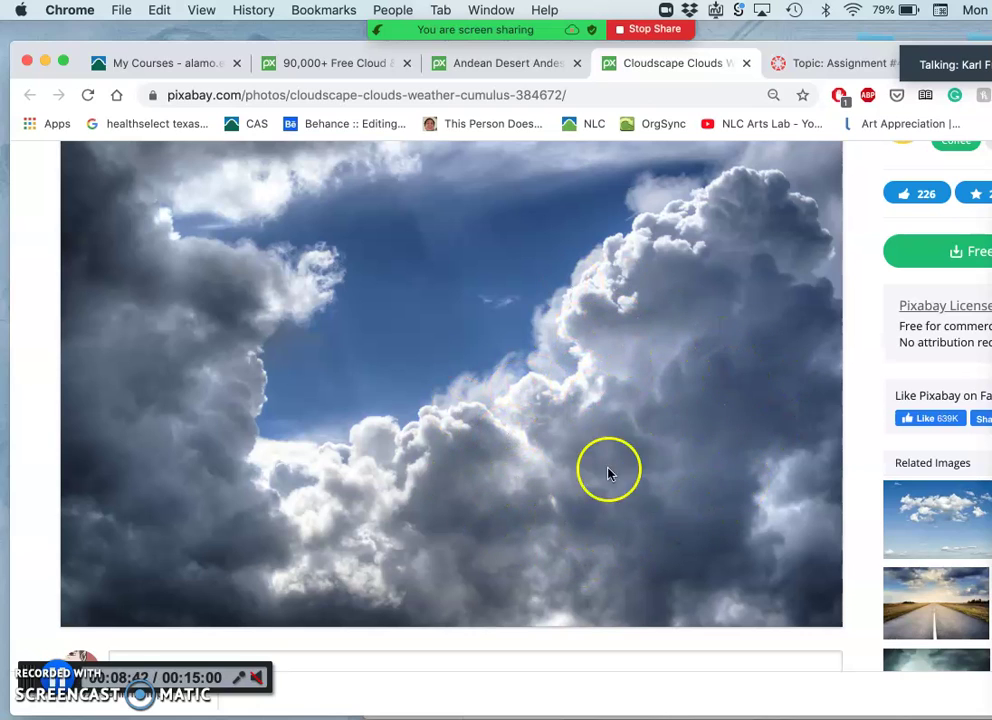
click(936, 258)
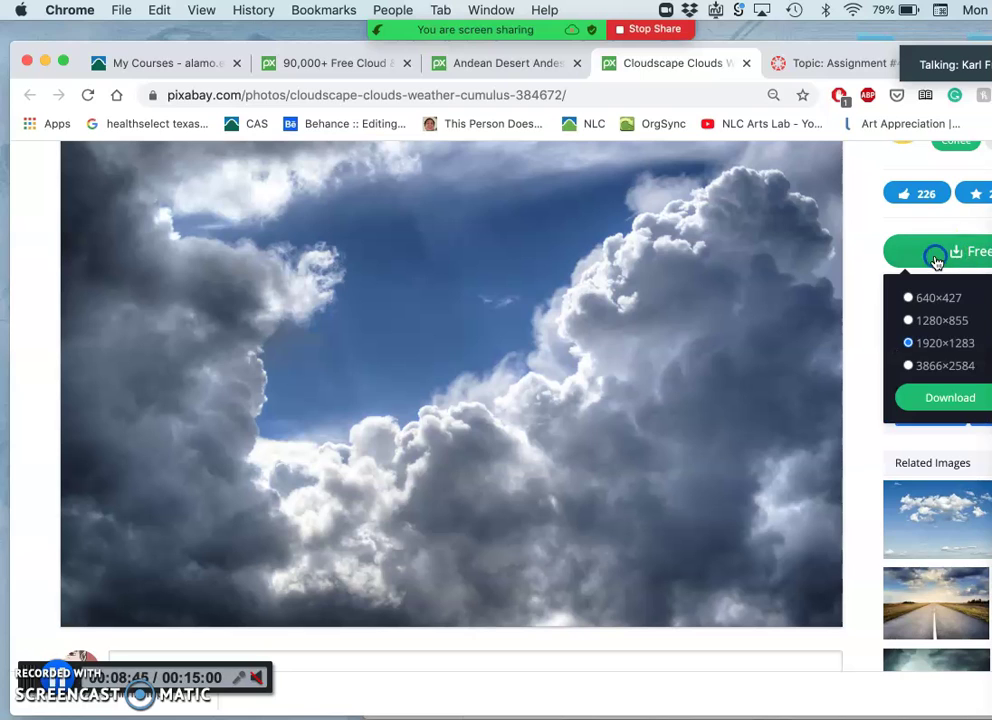
click(908, 366)
click(932, 398)
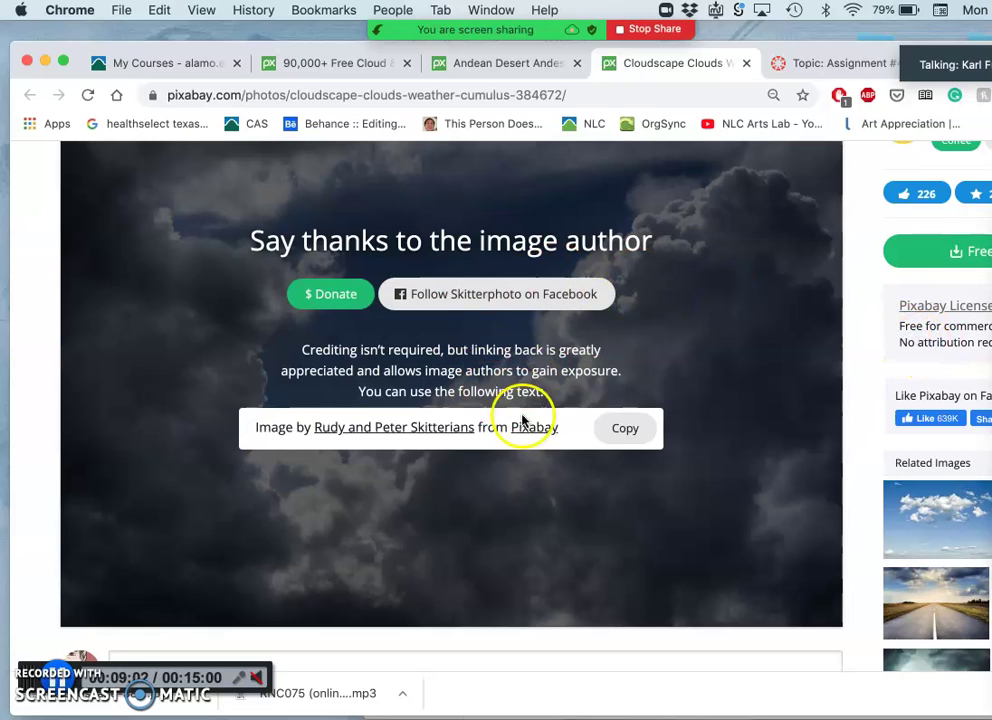
- Close the cloudscape page, download the Andean desert sky photo at 4000×3000, then close its page
click(745, 65)
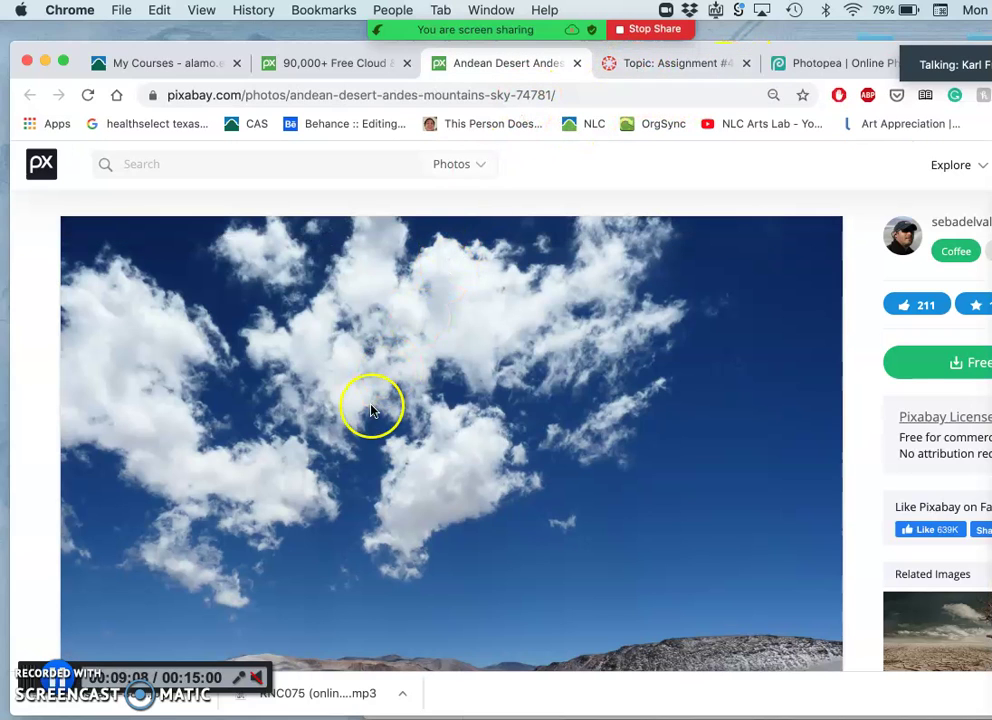
scroll(371, 410, down, 1)
scroll(371, 410, down, 2)
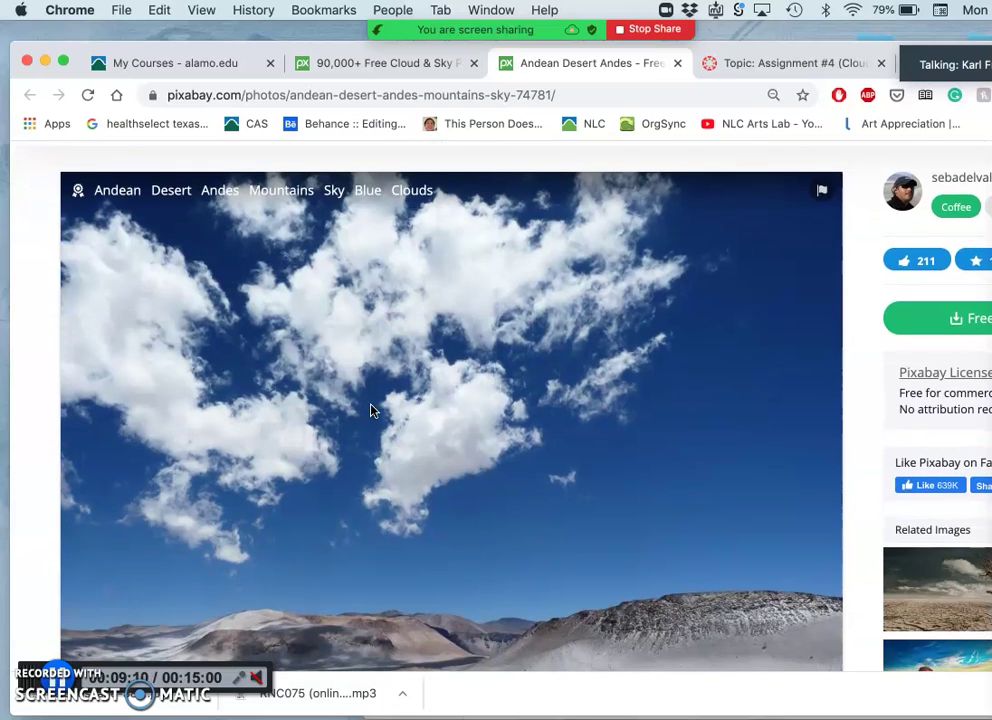
click(911, 319)
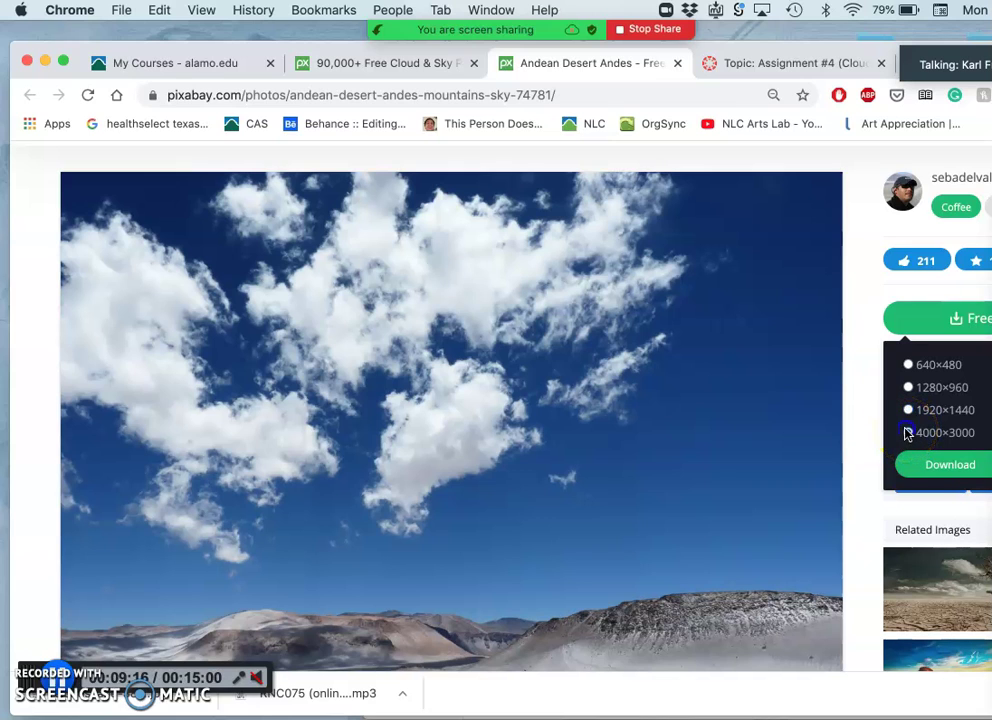
click(924, 463)
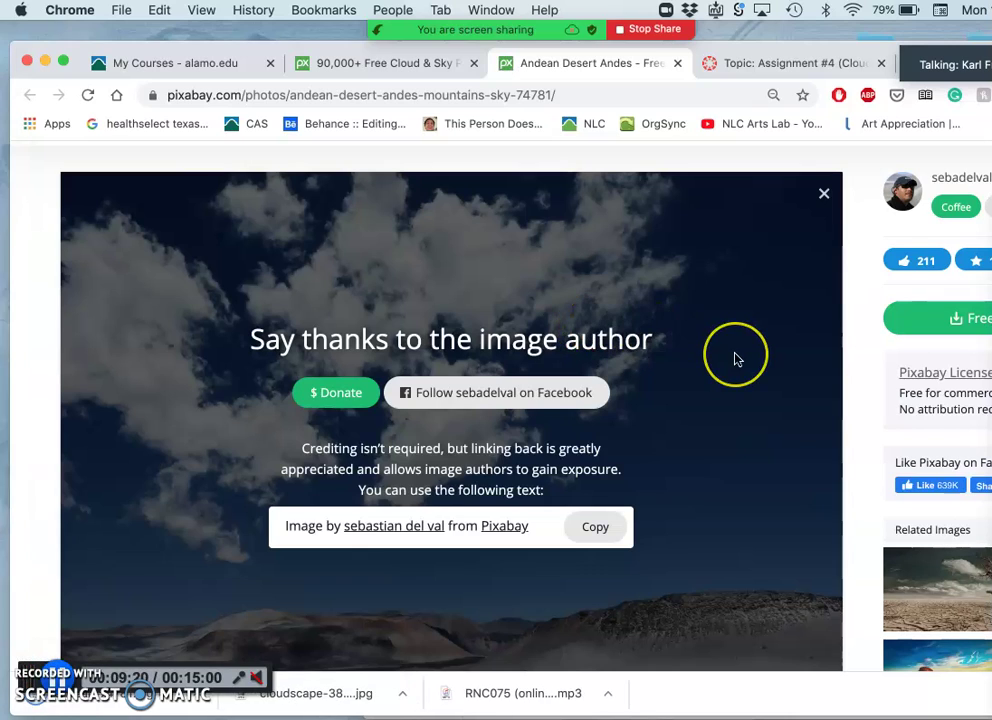
scroll(736, 359, down, 2)
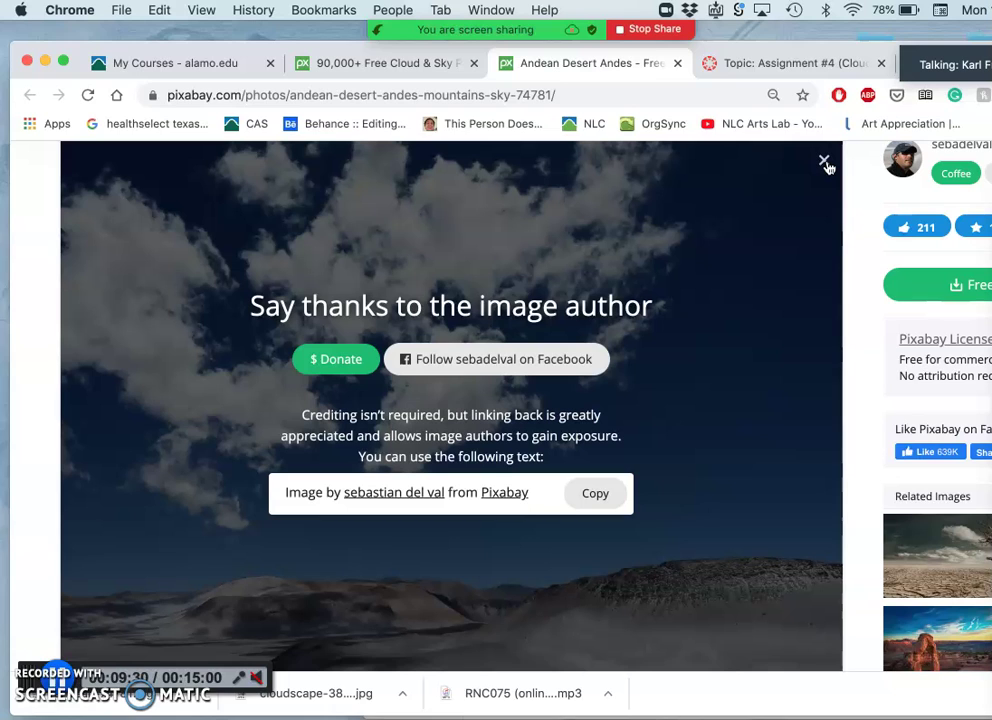
click(677, 63)
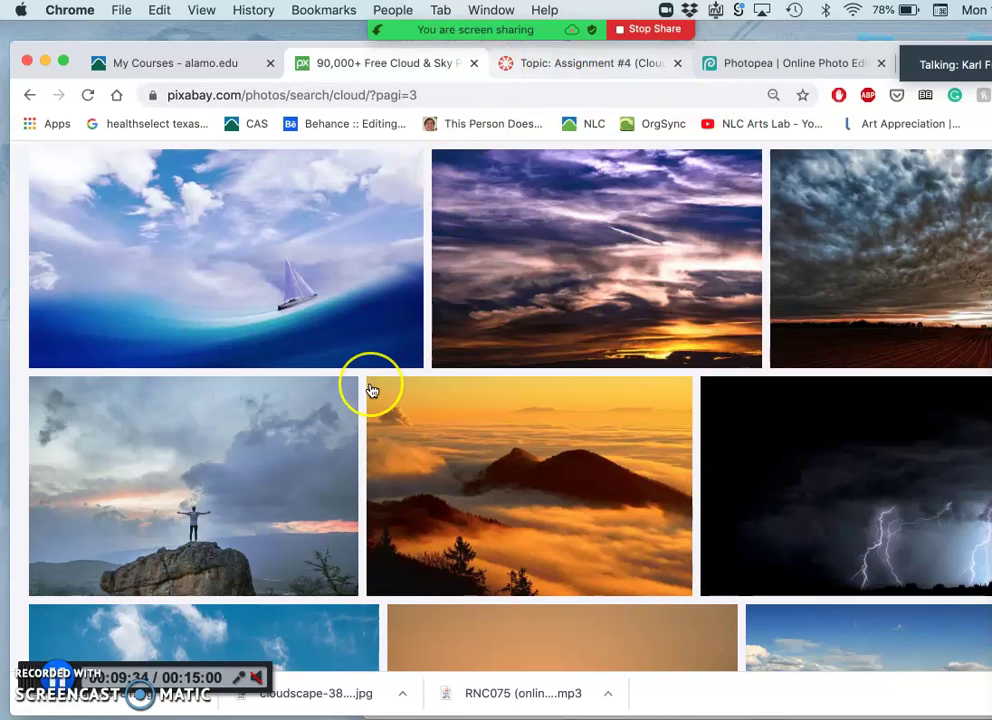
- Download the snowy mountain photo at 3696×2448, then minimize Chrome to reveal Assignment 4
scroll(371, 390, down, 8)
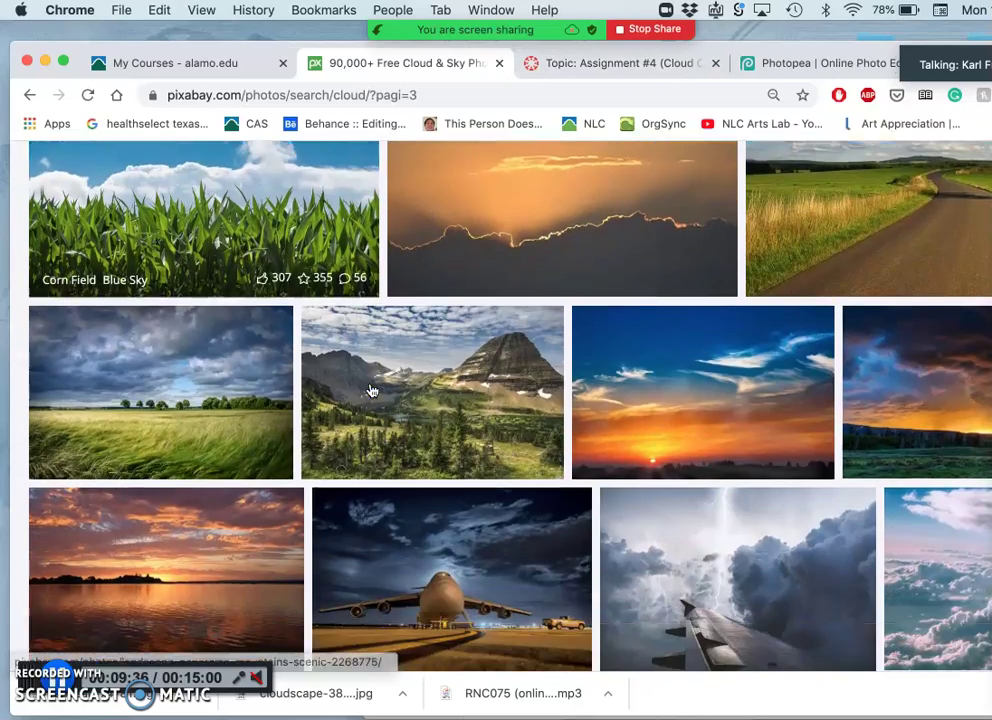
scroll(371, 390, down, 5)
scroll(371, 390, up, 3)
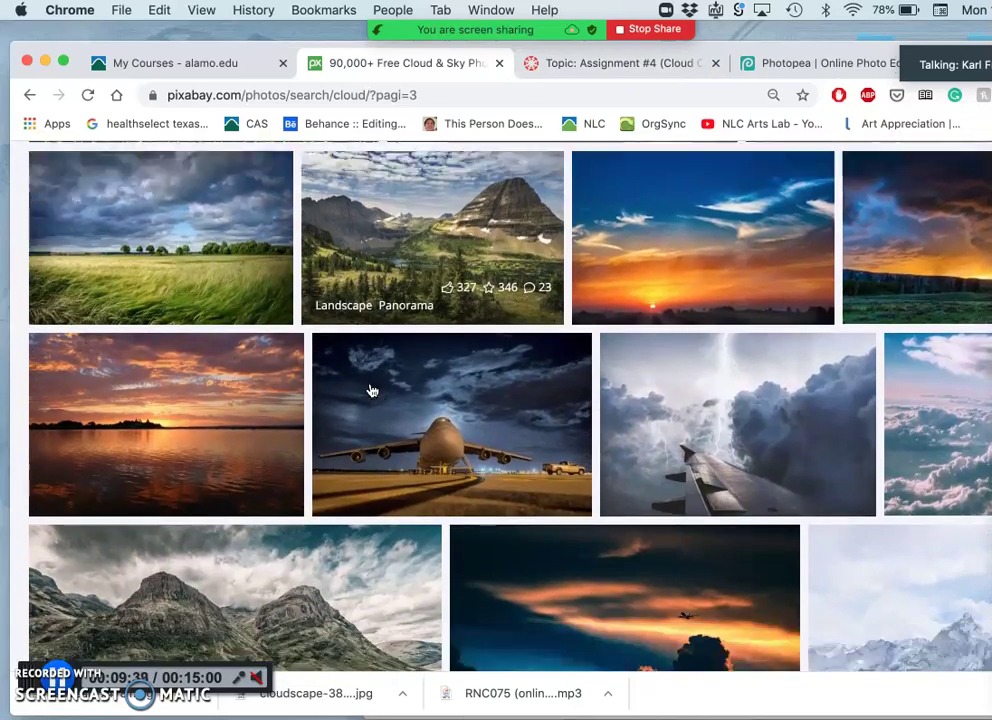
scroll(371, 390, down, 3)
click(855, 463)
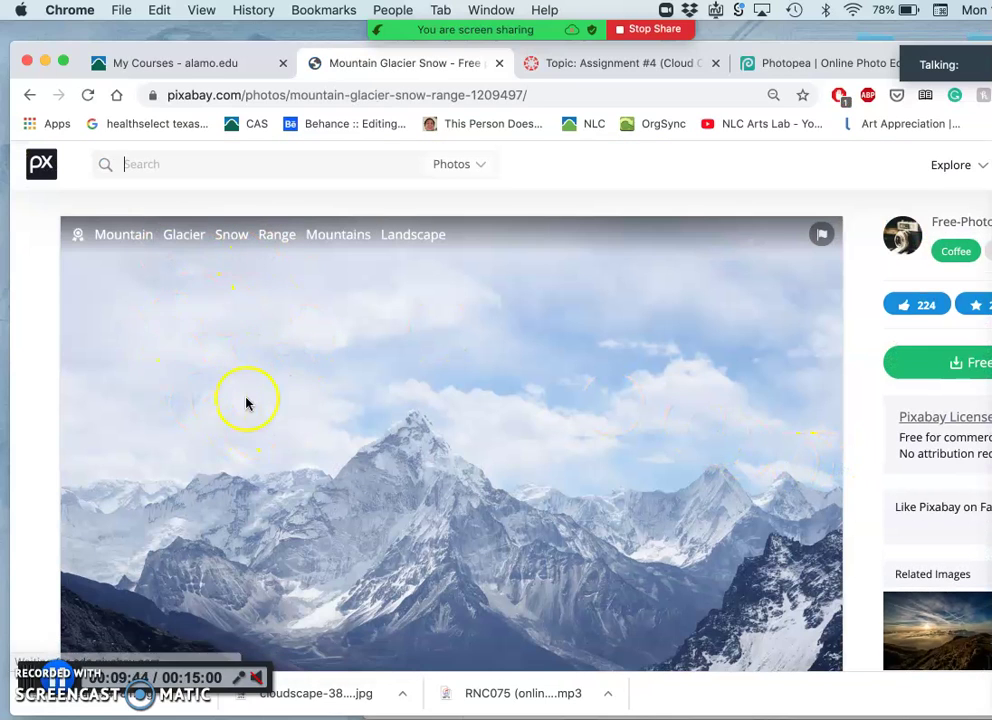
click(930, 364)
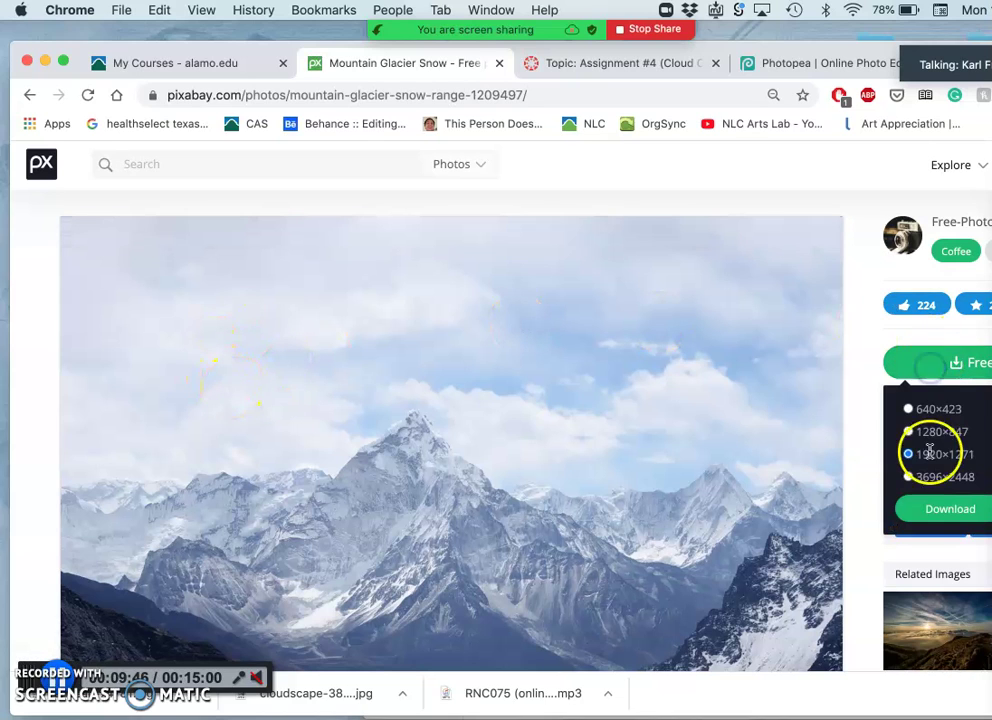
click(908, 477)
click(925, 510)
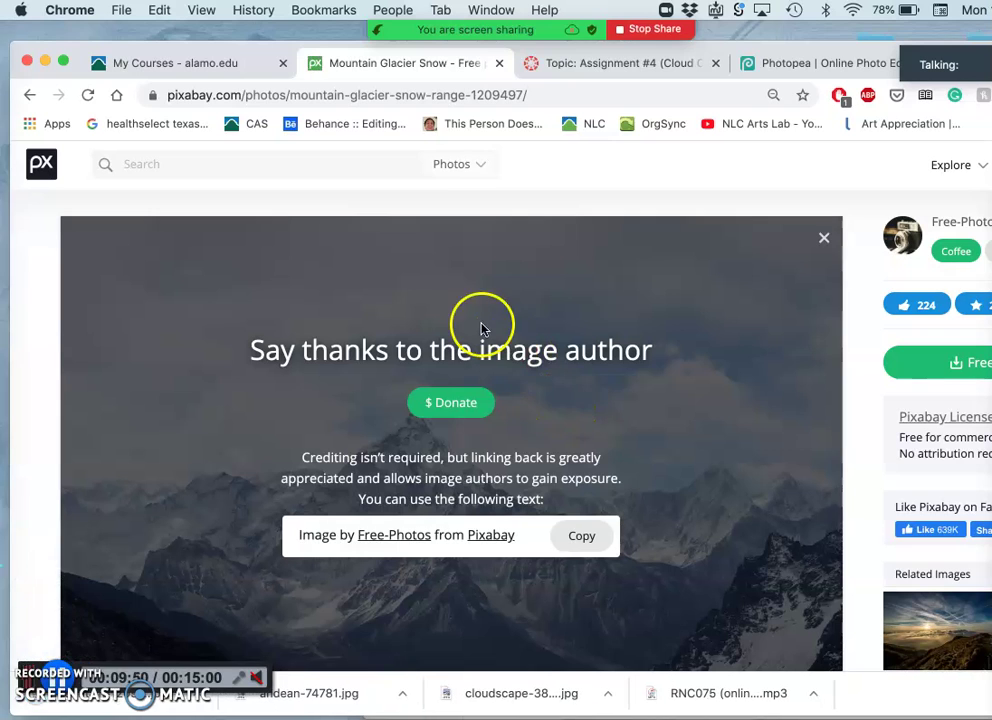
click(44, 63)
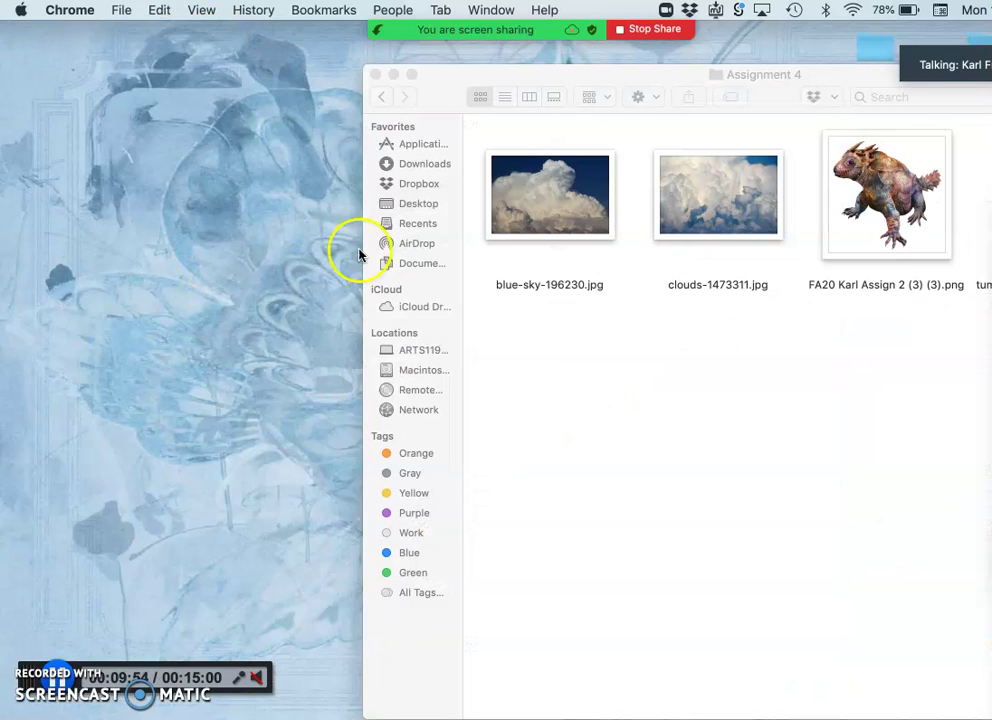
- Drag the cloudscape, andean-74781.jpg and mountain images from Downloads into Assignment 4
click(591, 398)
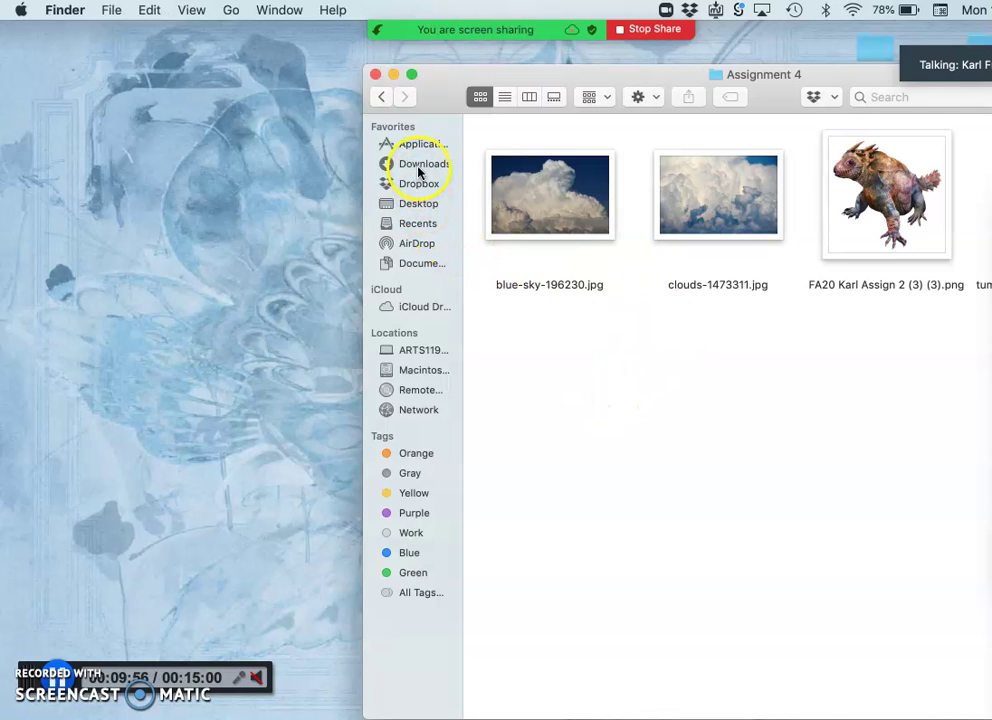
mouse_move(10, 563)
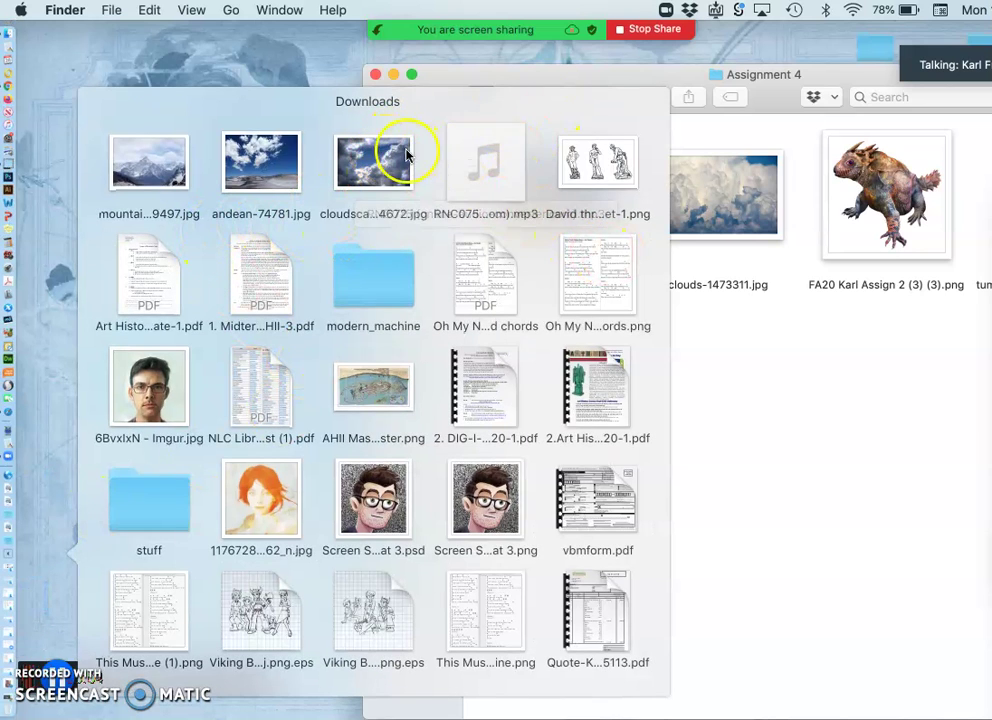
drag(387, 155, 670, 392)
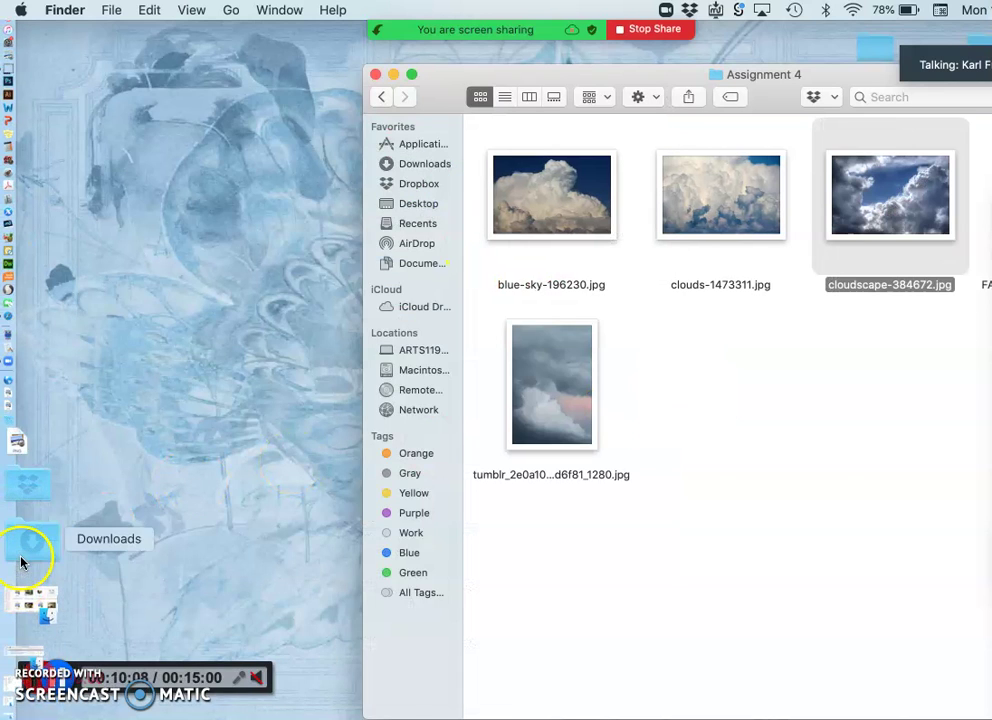
click(38, 545)
drag(248, 162, 686, 355)
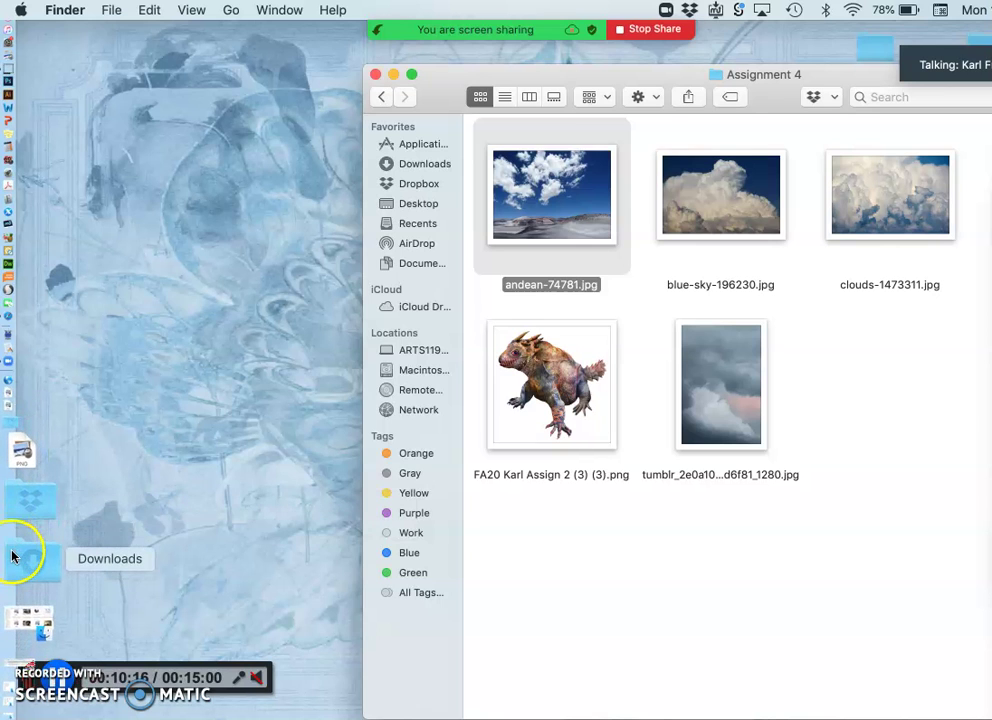
click(13, 552)
drag(149, 175, 841, 356)
- Shift the Assignment 4 window to review all files, including the tumblr cloud image, then move it back
click(753, 520)
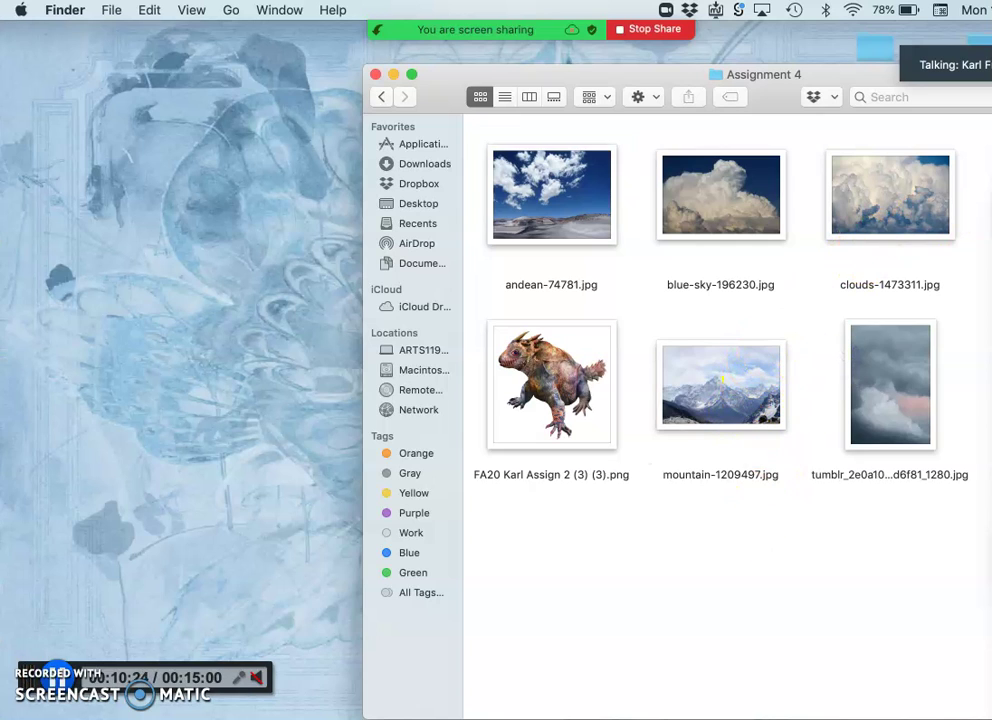
drag(835, 69, 669, 79)
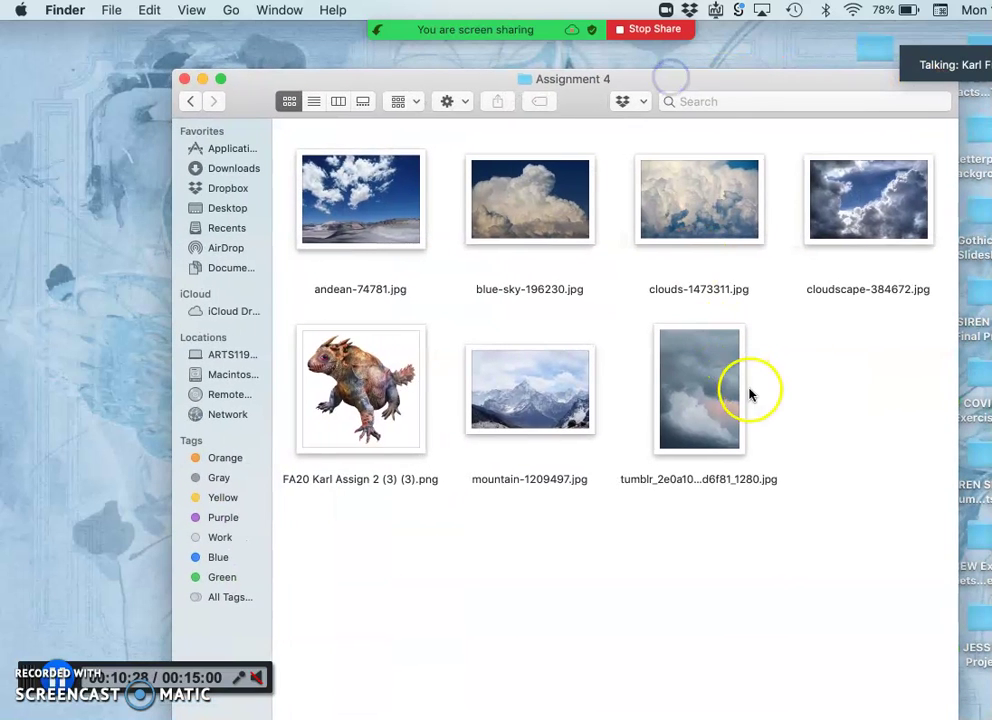
click(829, 345)
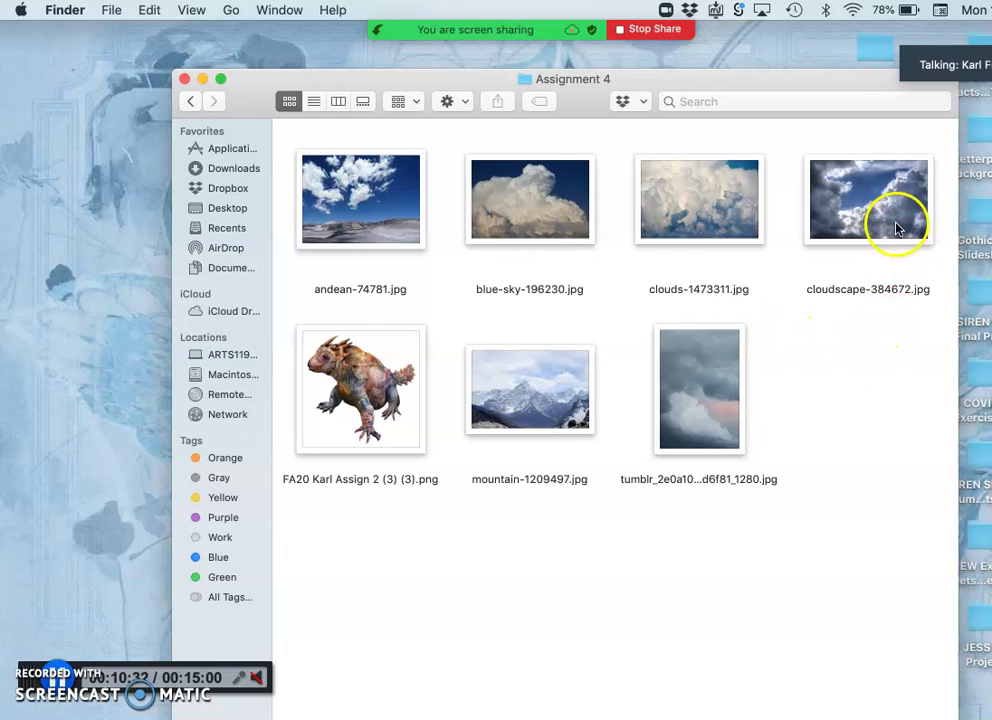
right_click(701, 368)
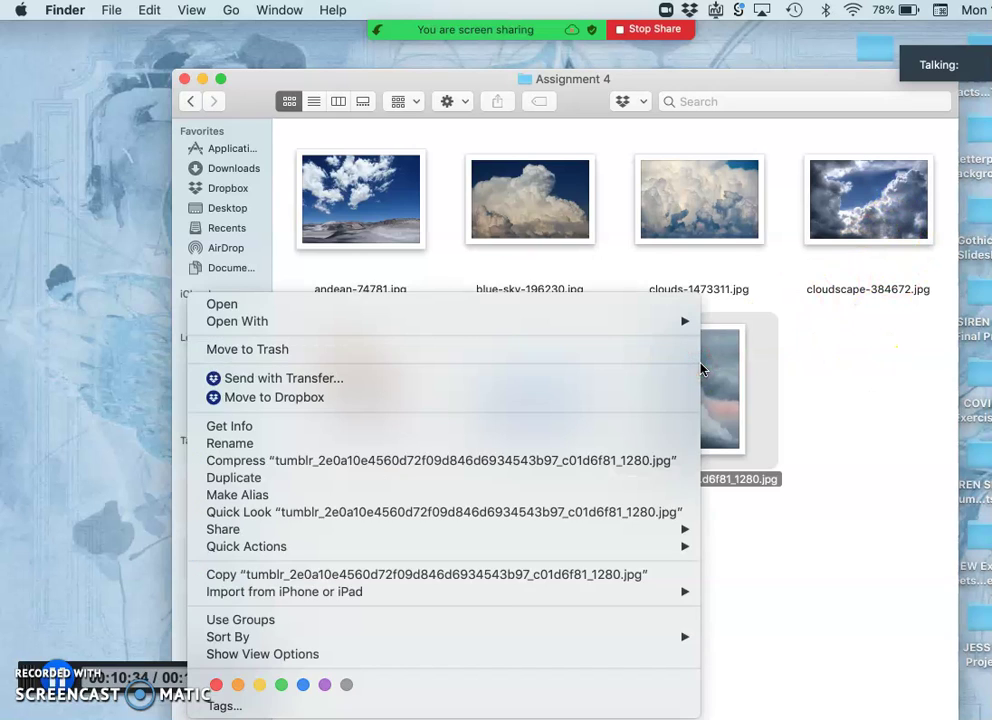
click(788, 374)
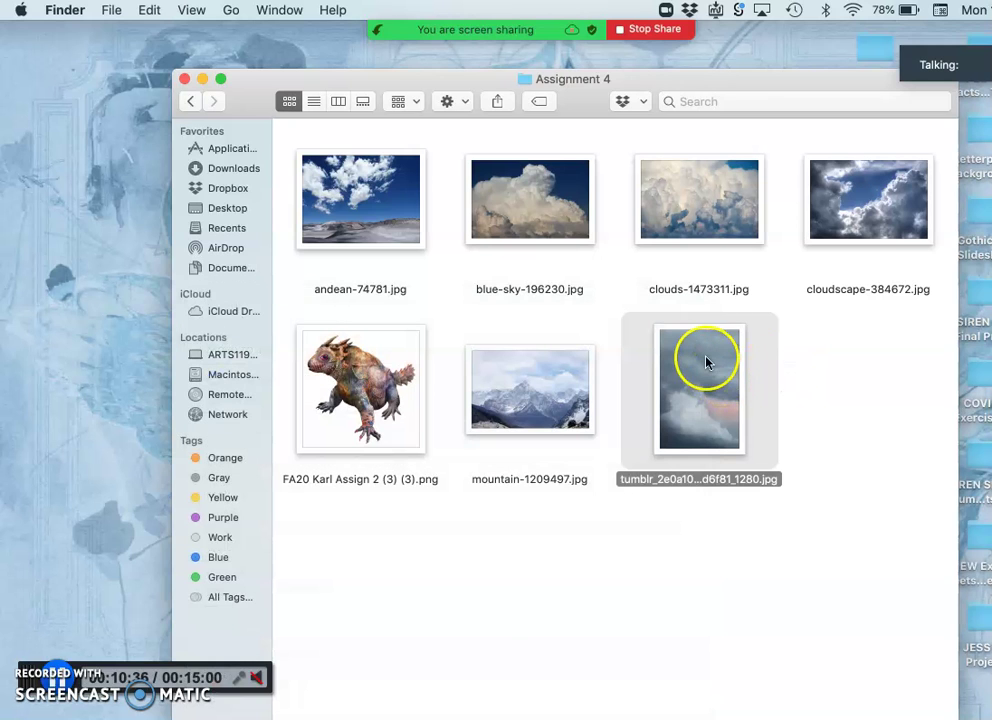
drag(737, 87, 916, 88)
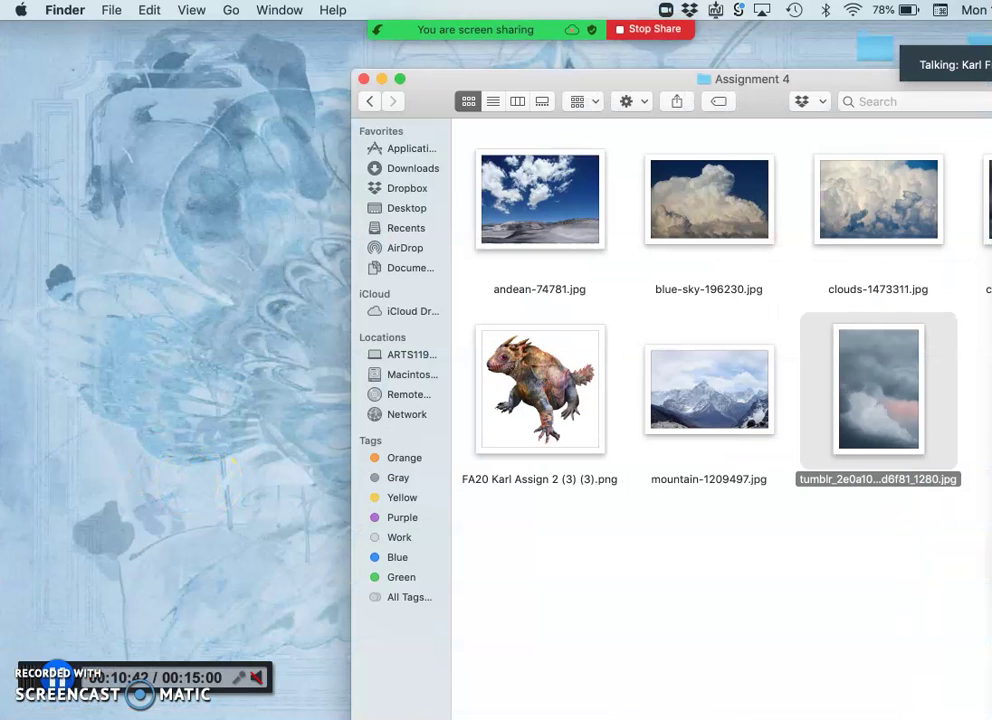
mouse_move(14, 587)
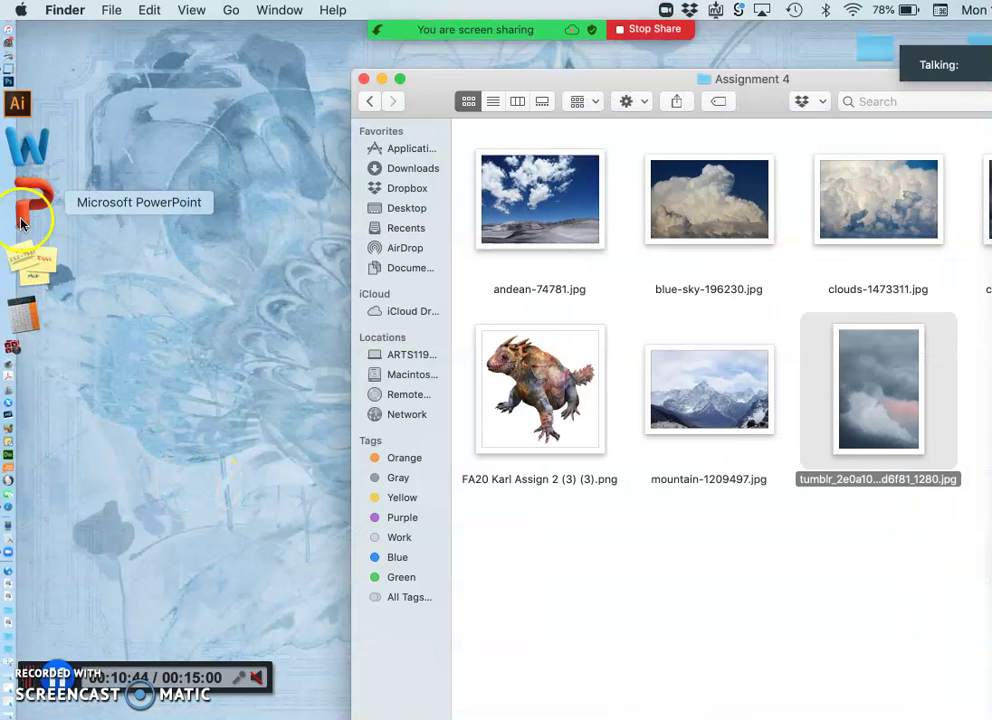
- Bring Chrome forward, return to the Photopea tab, and move it beside the My Courses tab
click(28, 88)
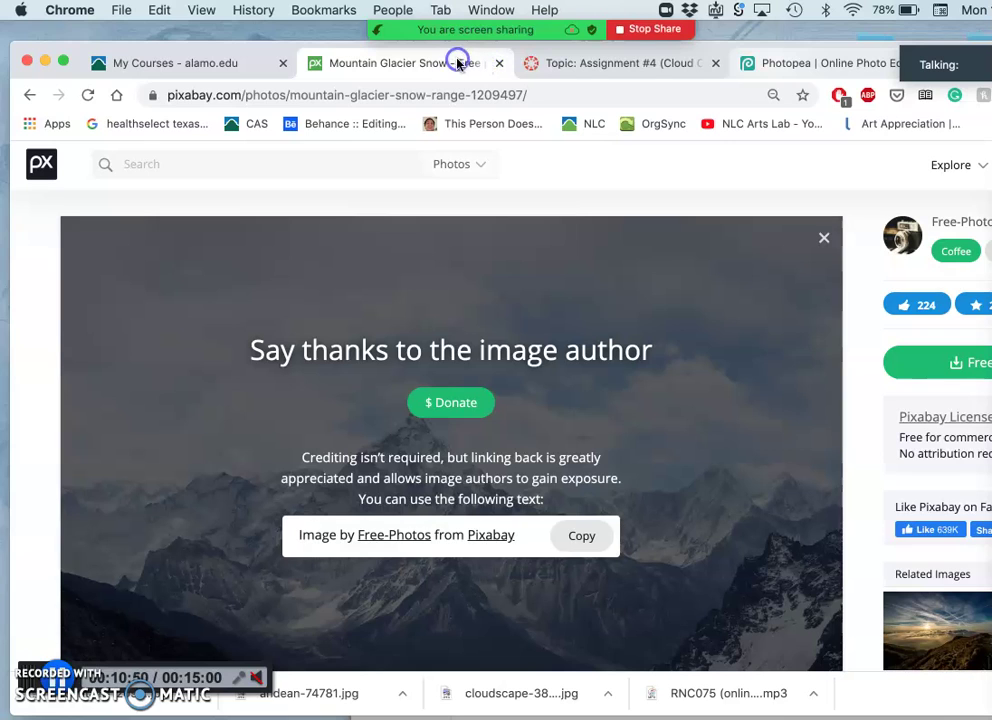
click(760, 62)
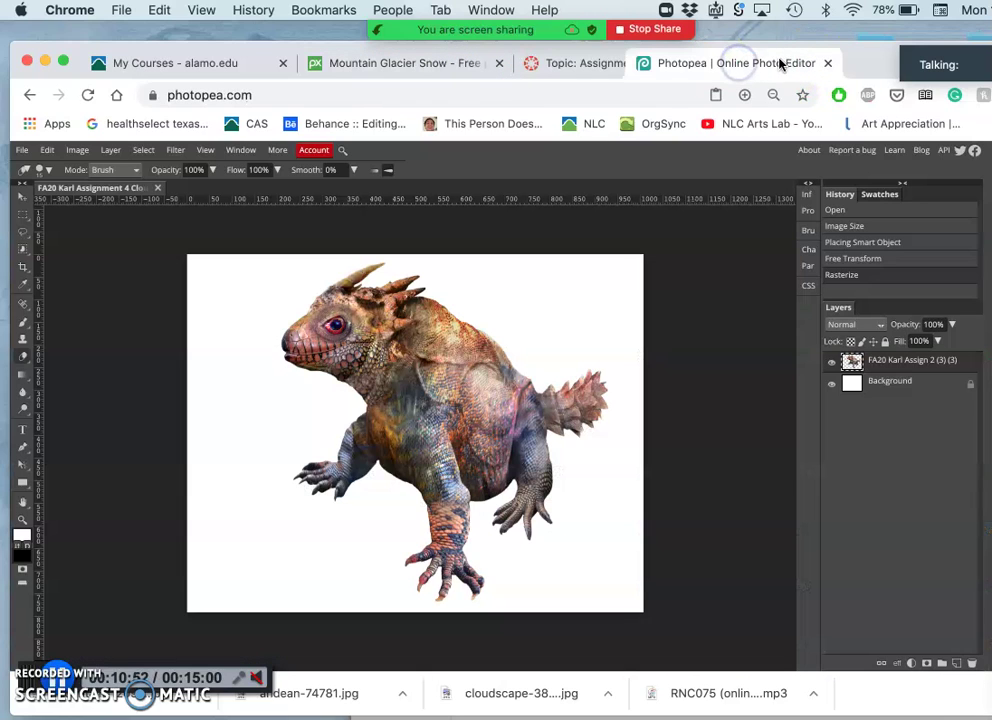
click(712, 63)
drag(607, 62, 638, 62)
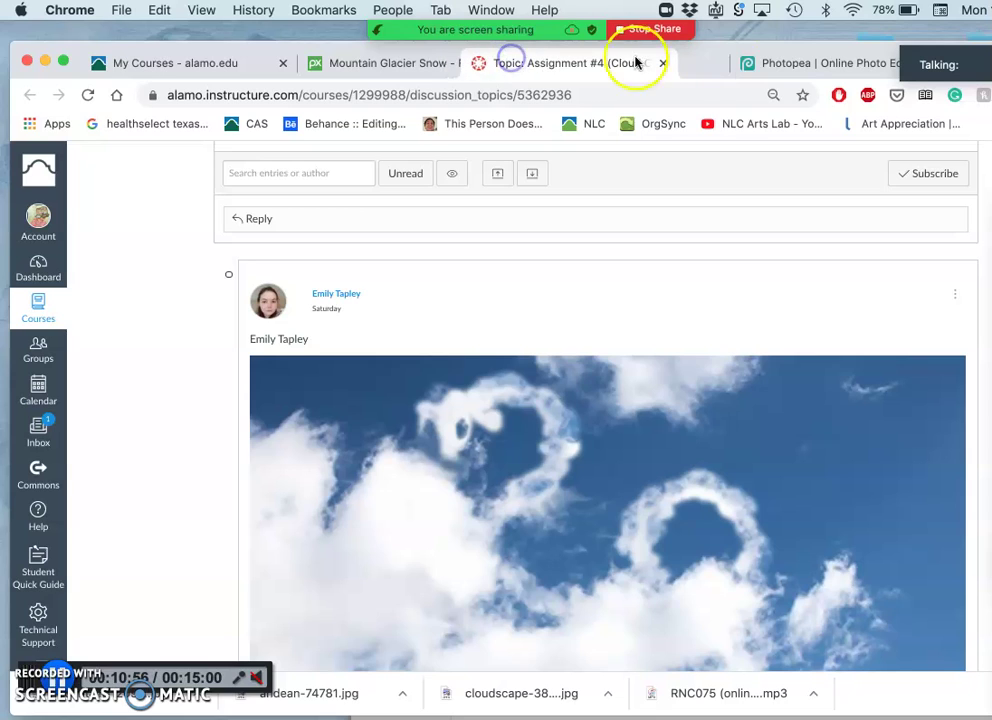
click(783, 64)
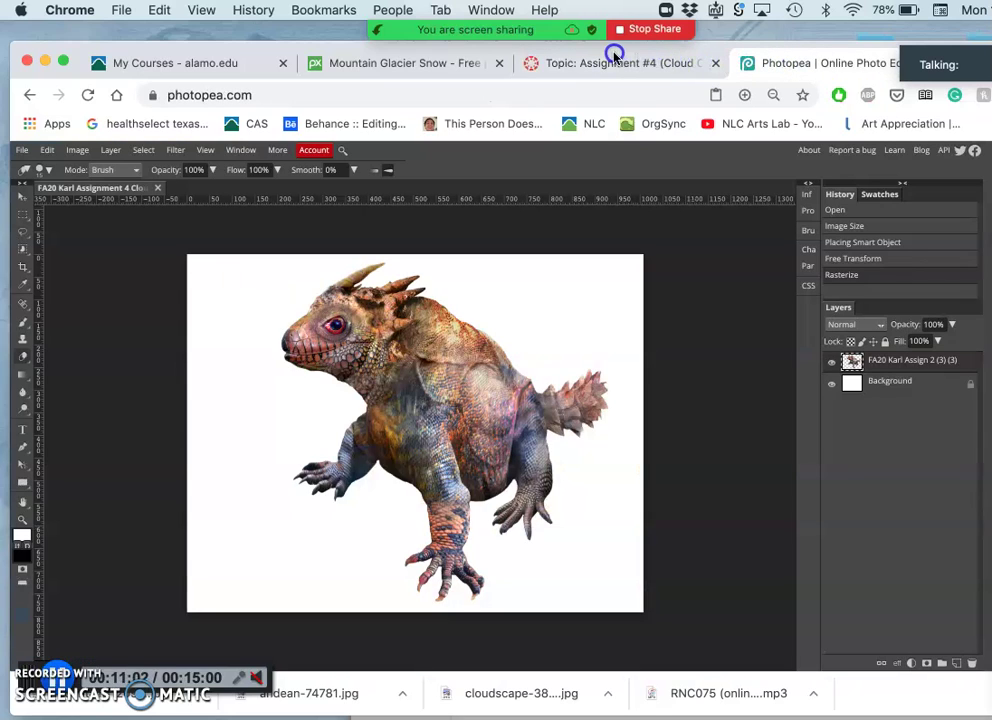
drag(615, 55, 405, 80)
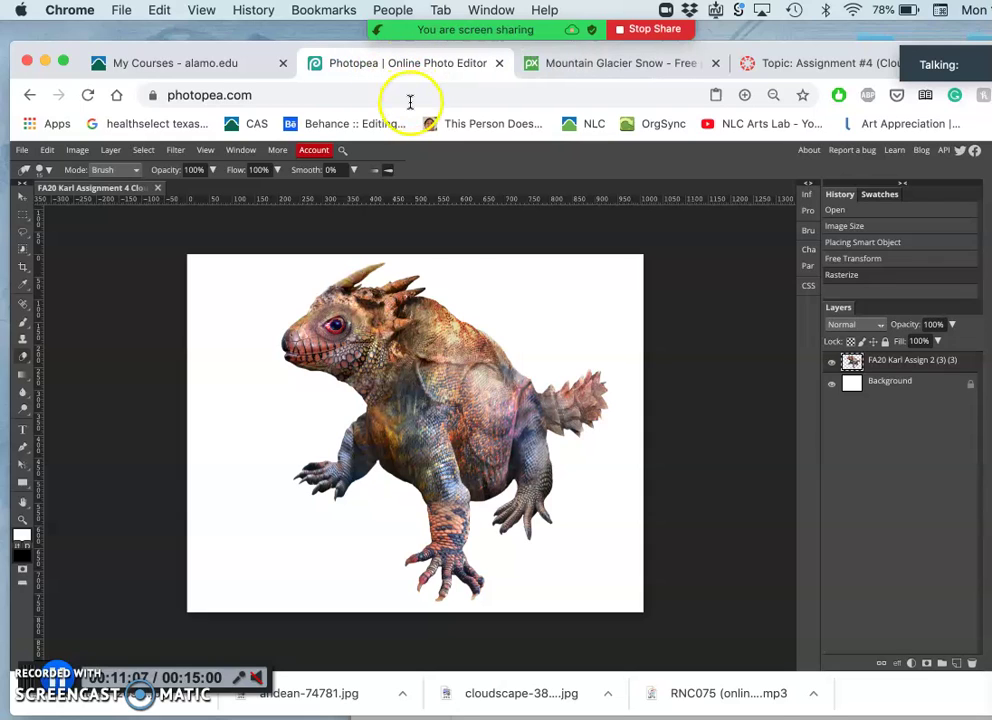
- Open & Place the tumblr overcast cloud image from FA20 Digital Art > Assignment 4
click(22, 150)
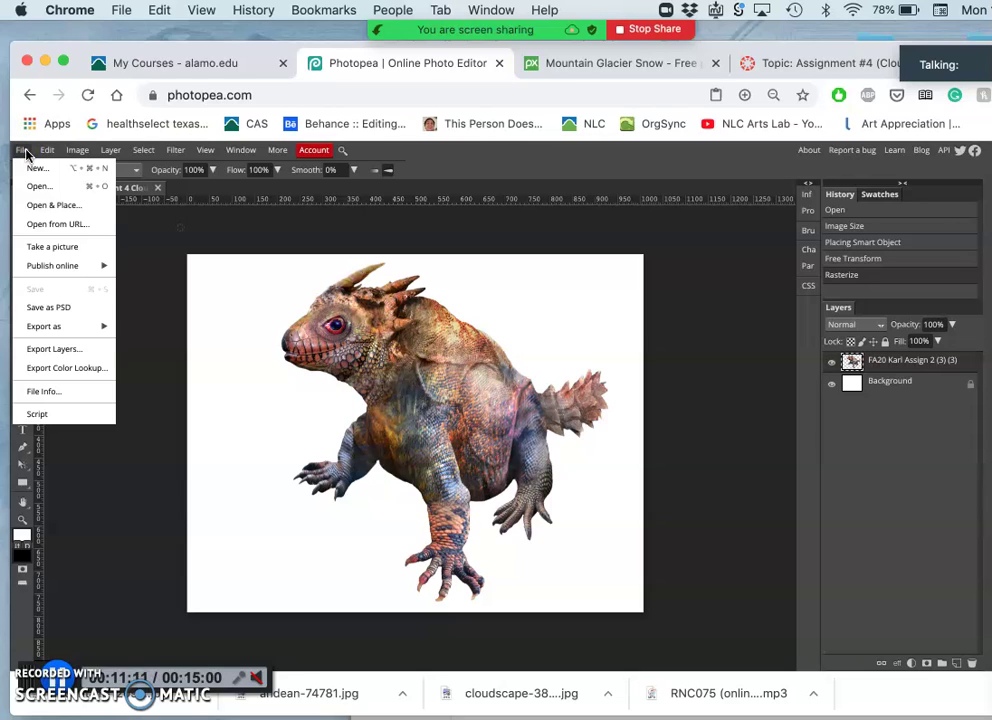
click(36, 206)
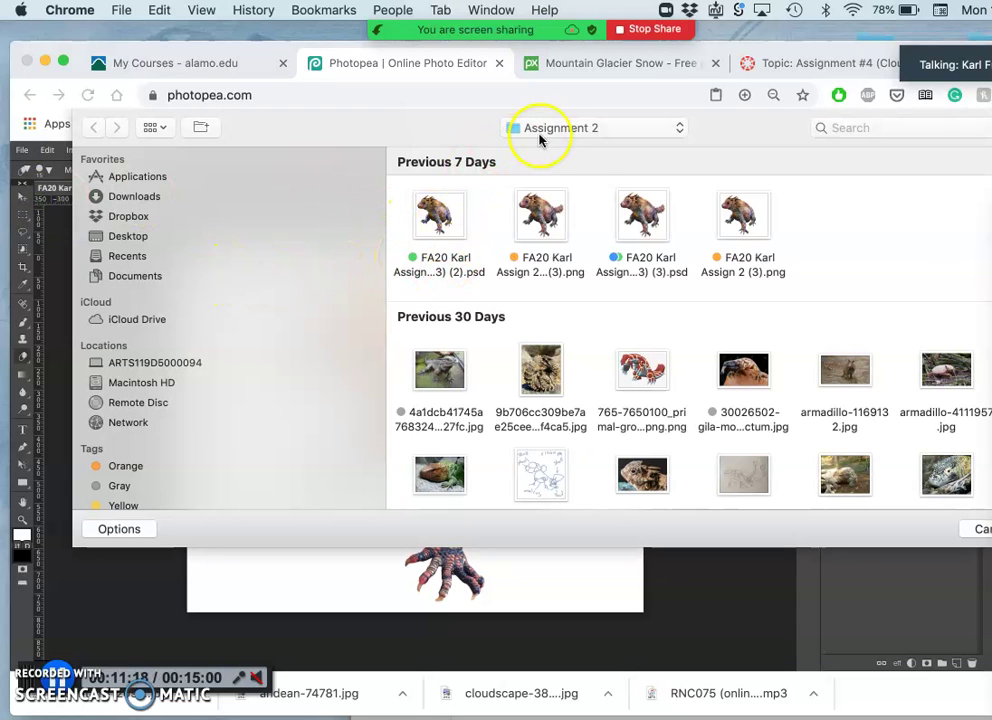
click(548, 132)
click(545, 149)
double_click(657, 220)
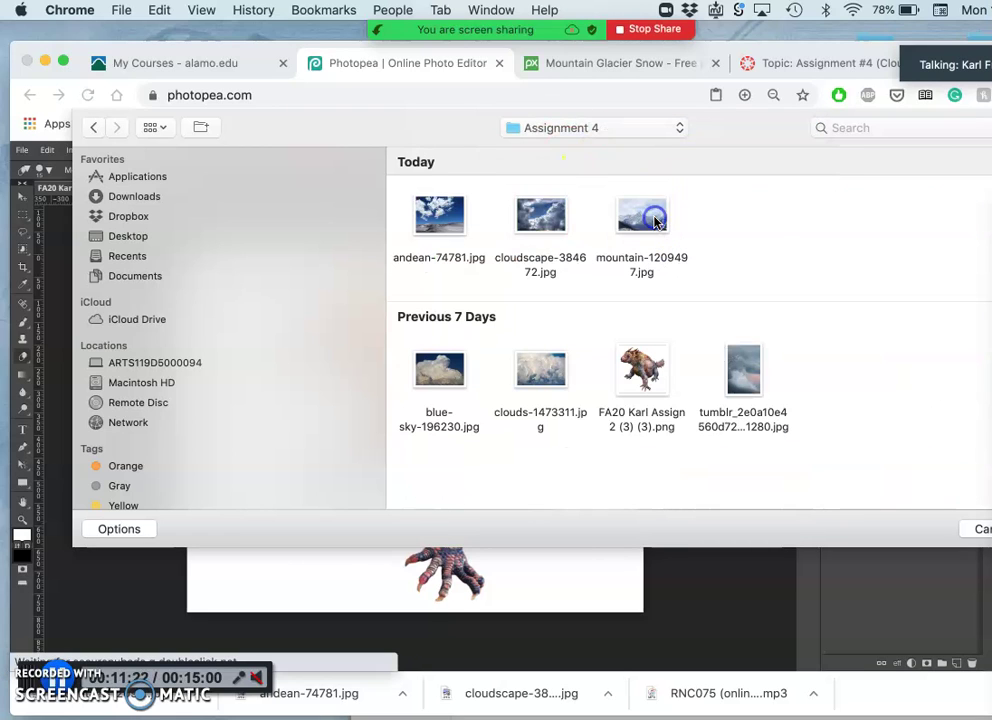
click(742, 368)
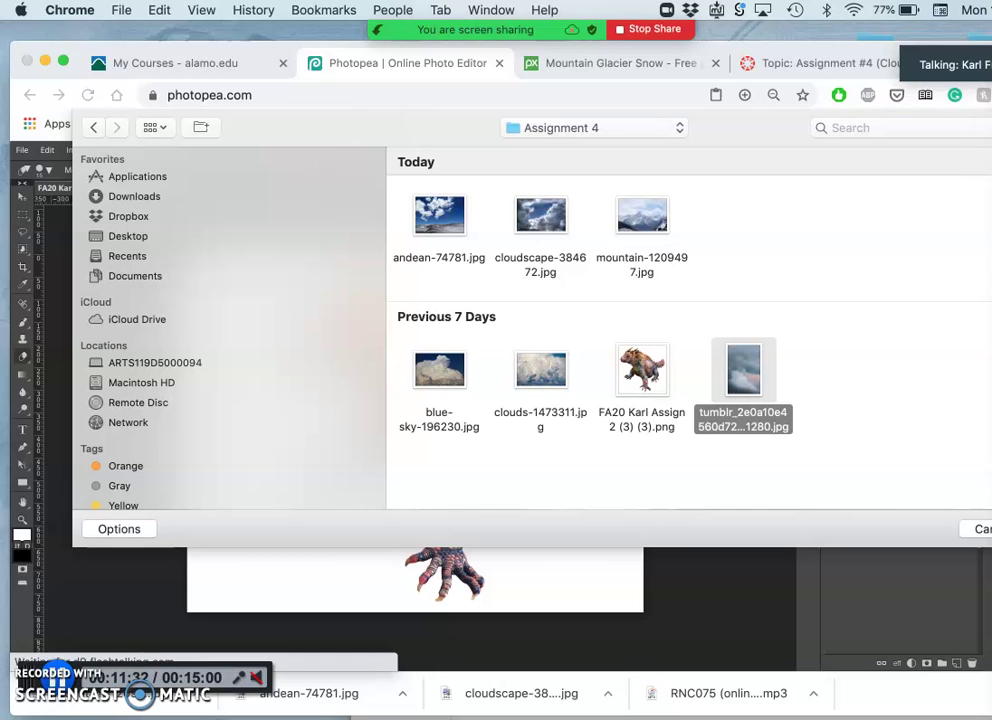
click(980, 528)
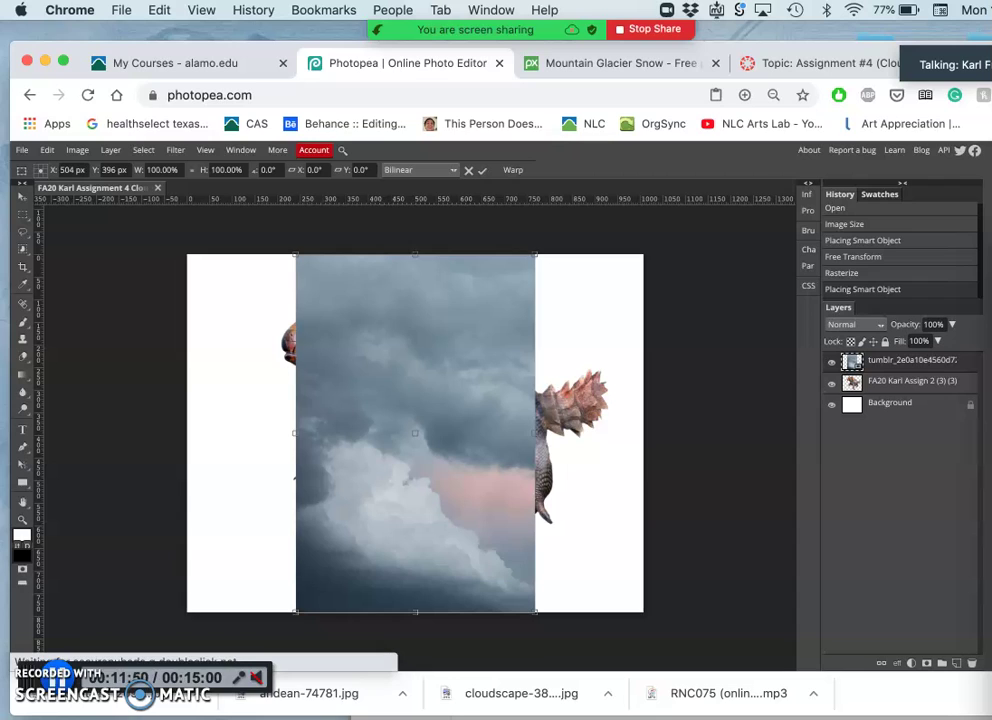
- Move and scale the tumblr cloud layer to about 186% × 179% so it fills the canvas
click(451, 425)
click(458, 334)
drag(418, 360, 348, 328)
key(shift+Right)
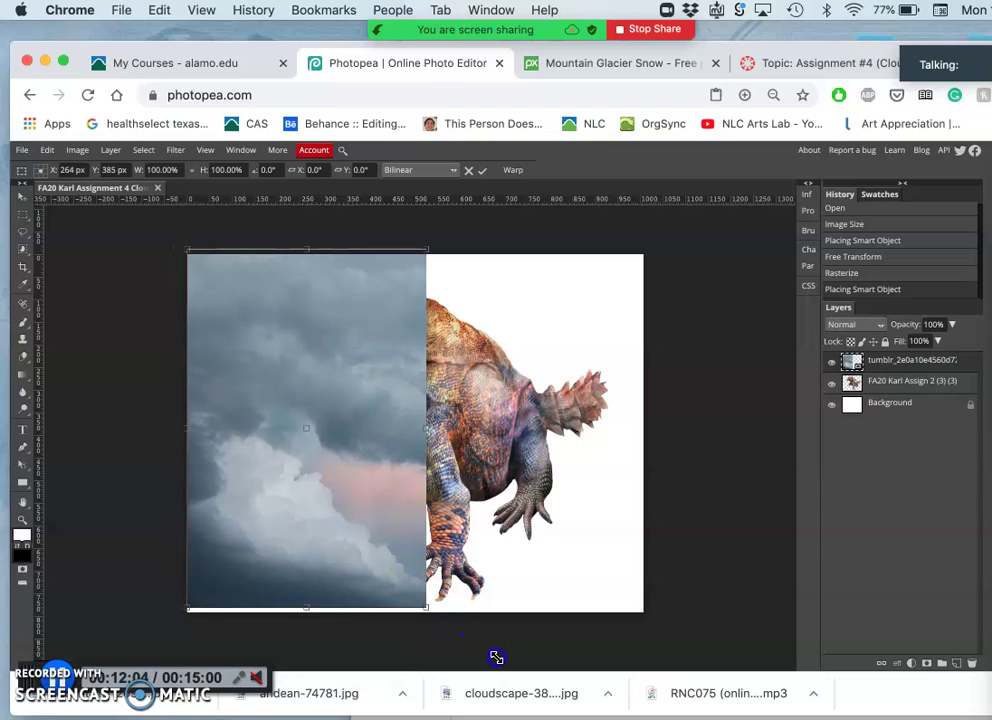
drag(531, 684, 664, 711)
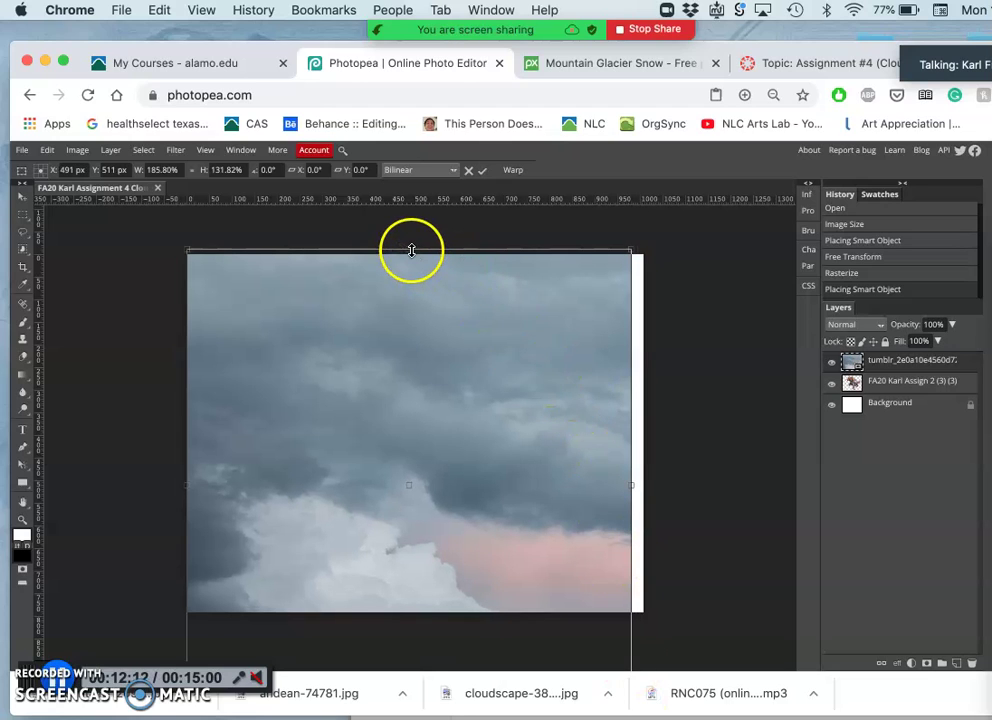
drag(411, 249, 405, 73)
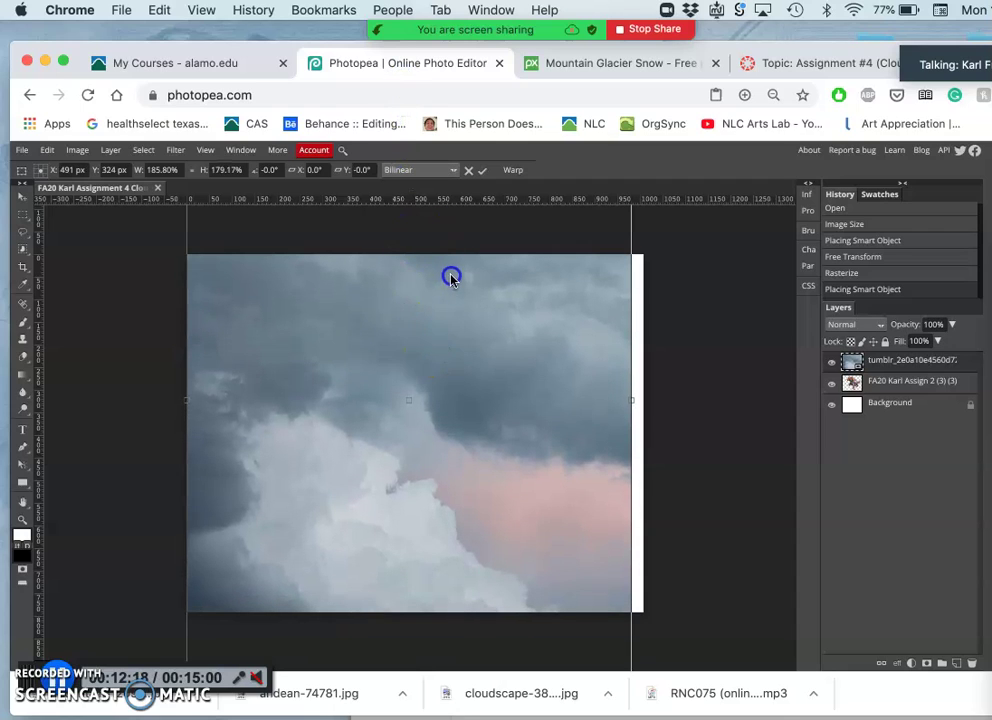
drag(451, 278, 454, 496)
- Commit the cloud transform, copy the canvas area onto Layer 1, and delete the original tumblr layer
key(Return)
key(e)
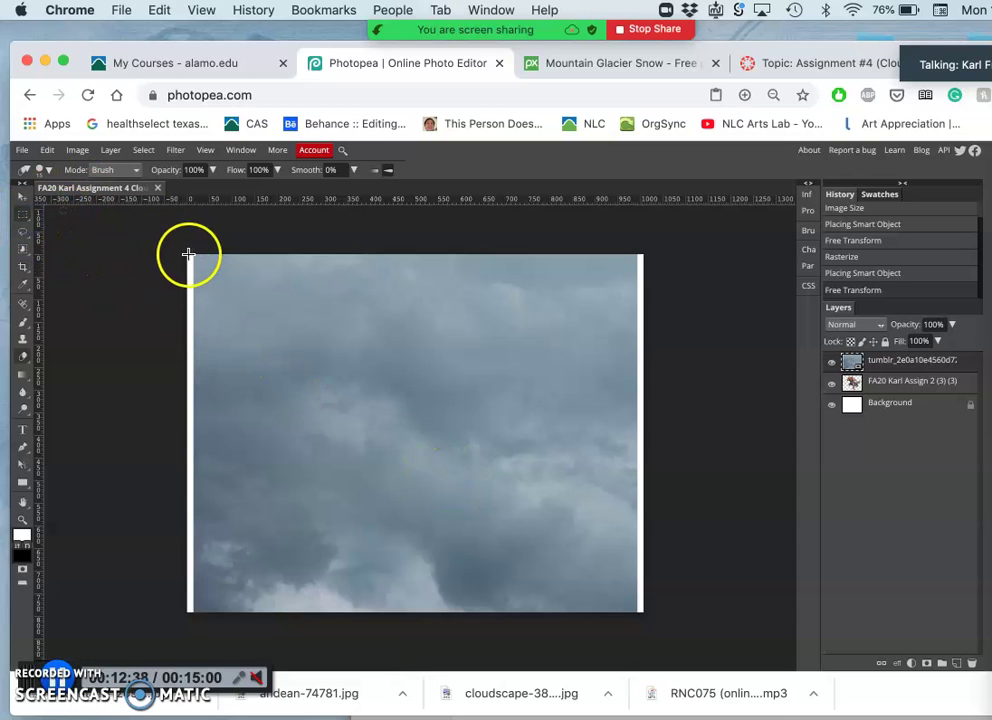
key(m)
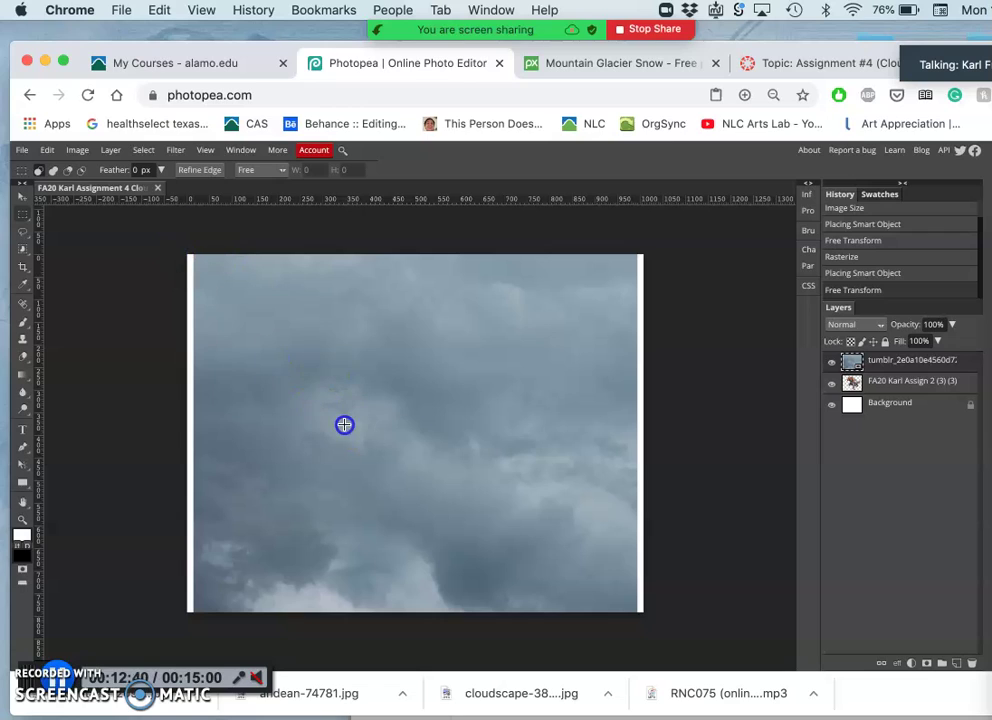
drag(462, 535, 638, 622)
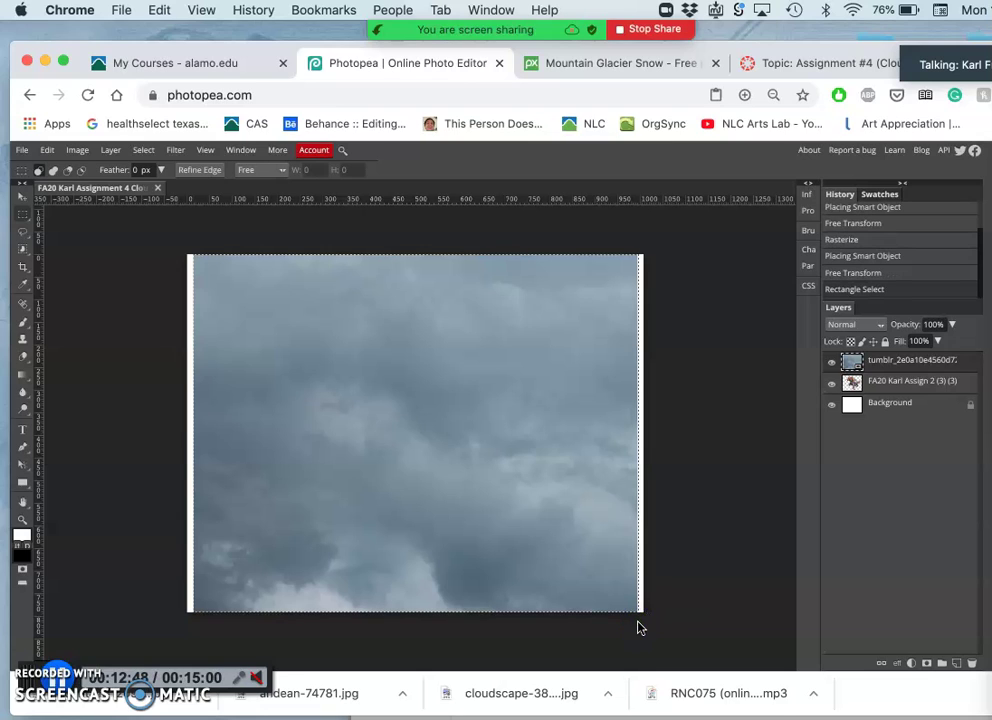
key(super+j)
click(882, 384)
key(Delete)
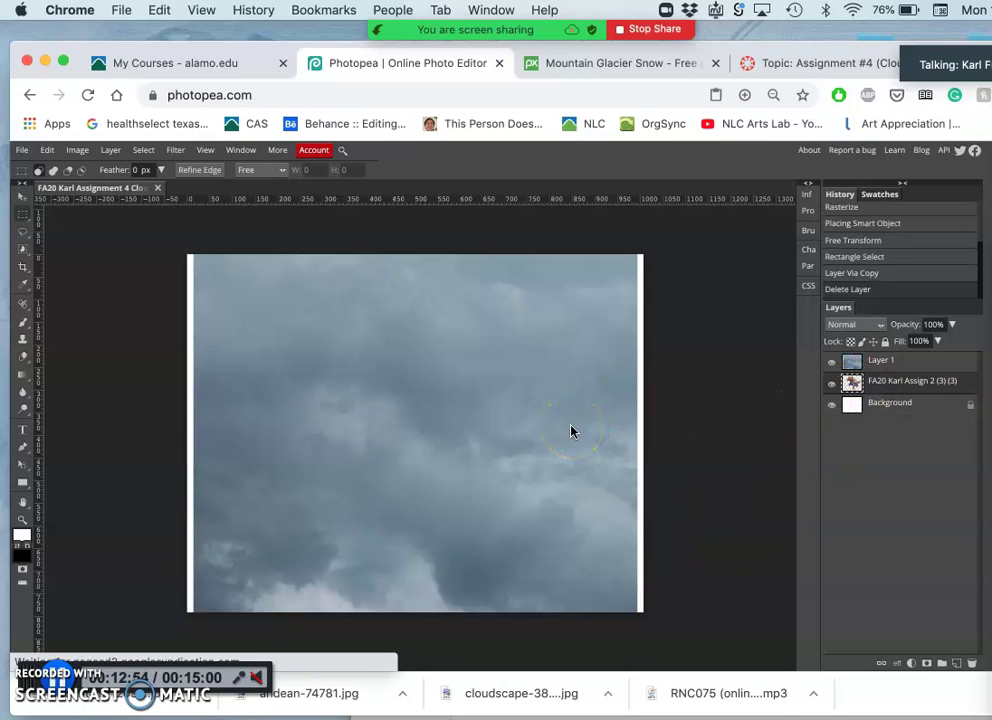
- Flip the Layer 1 clouds vertically and rotate them 180° in Free Transform
key(super+t)
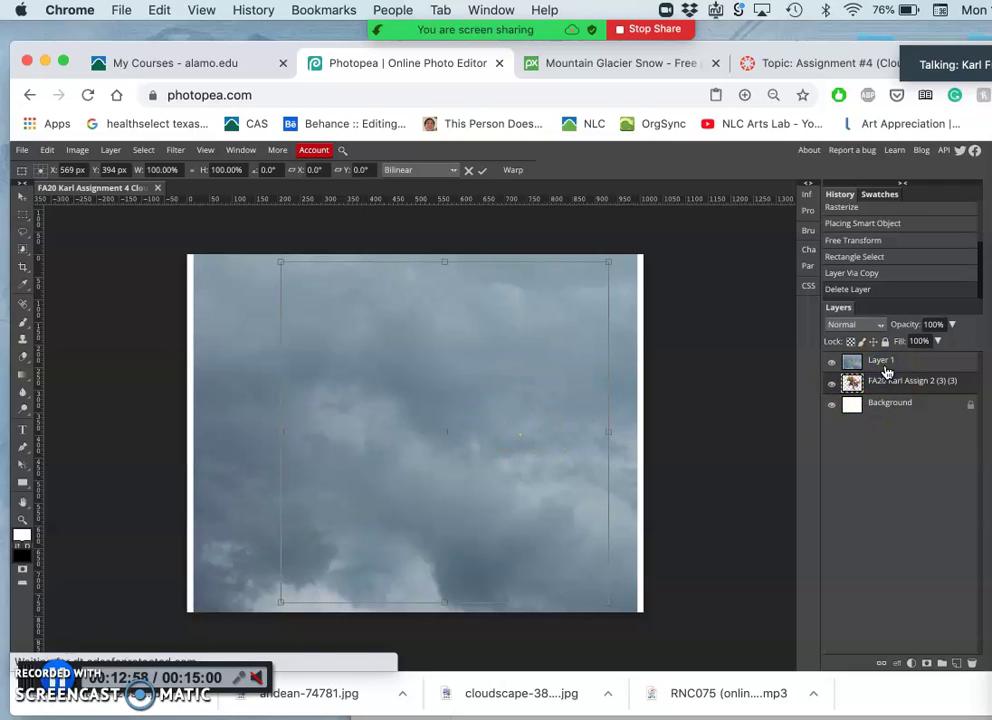
key(Return)
click(534, 418)
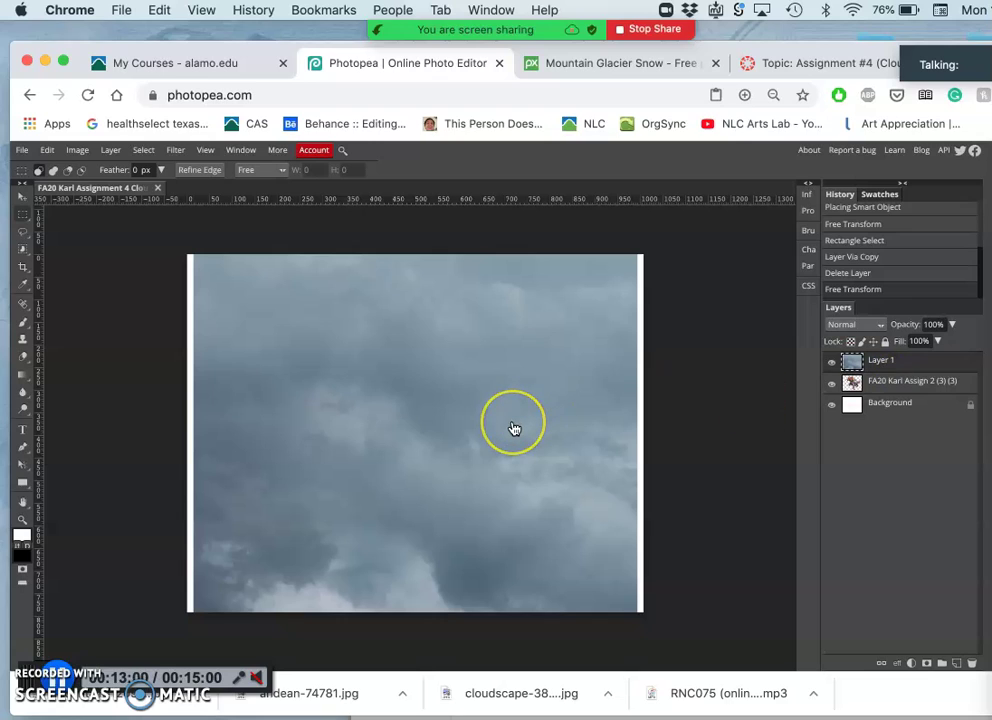
key(super+t)
right_click(473, 396)
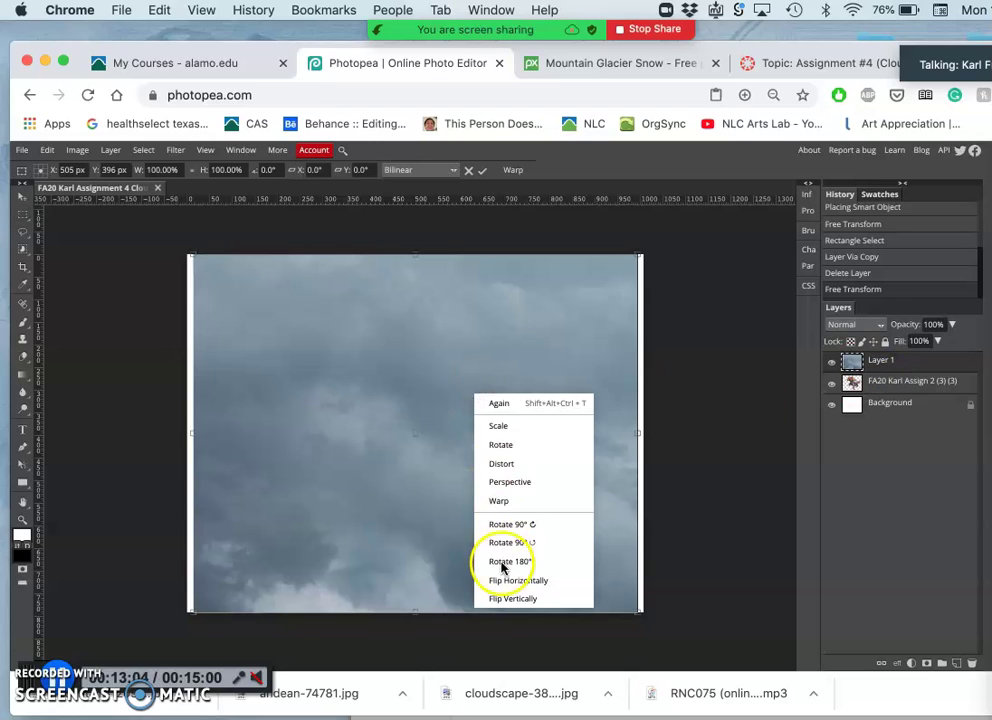
click(502, 599)
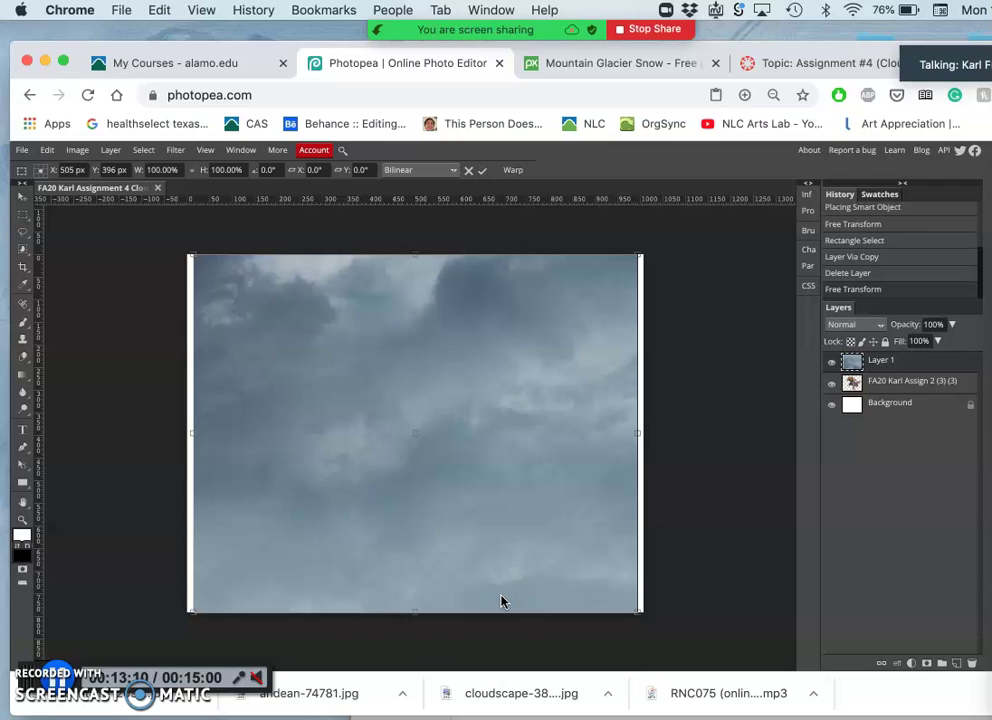
right_click(474, 525)
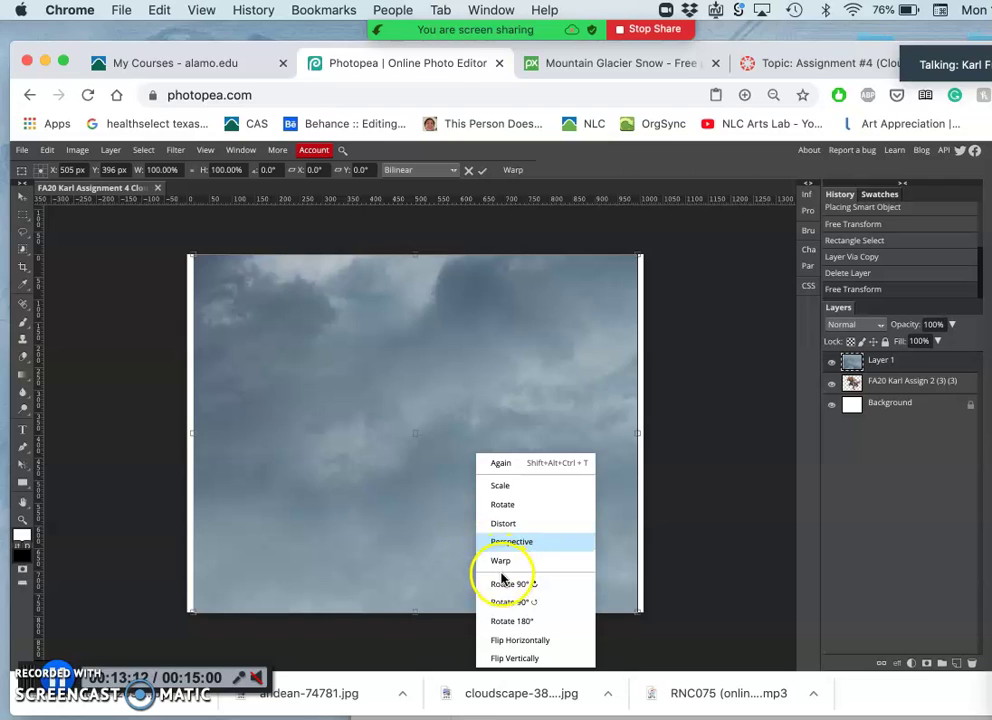
click(497, 622)
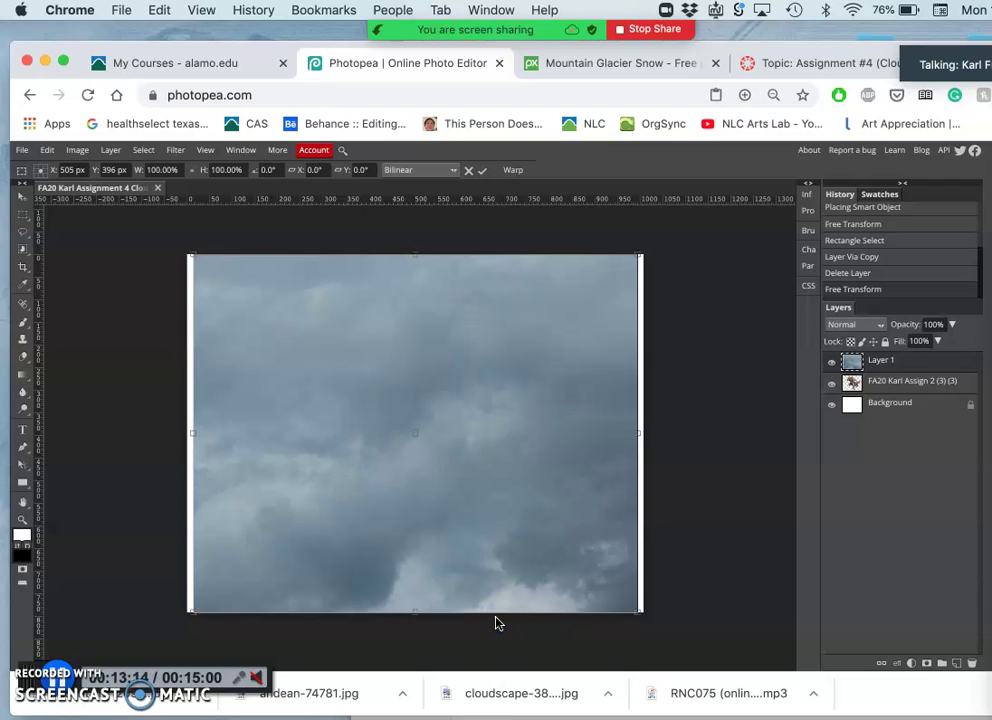
click(593, 583)
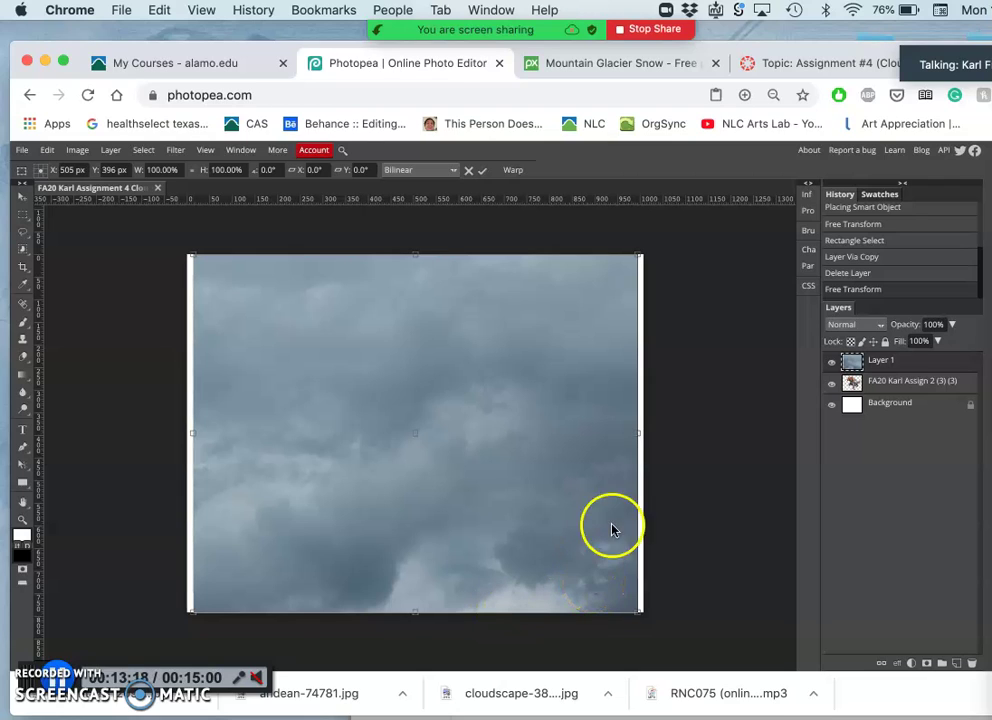
- Hide cloud Layer 1 and set up the Magic Wand with Feather 2 px and Tolerance 32
drag(882, 380, 836, 362)
click(834, 366)
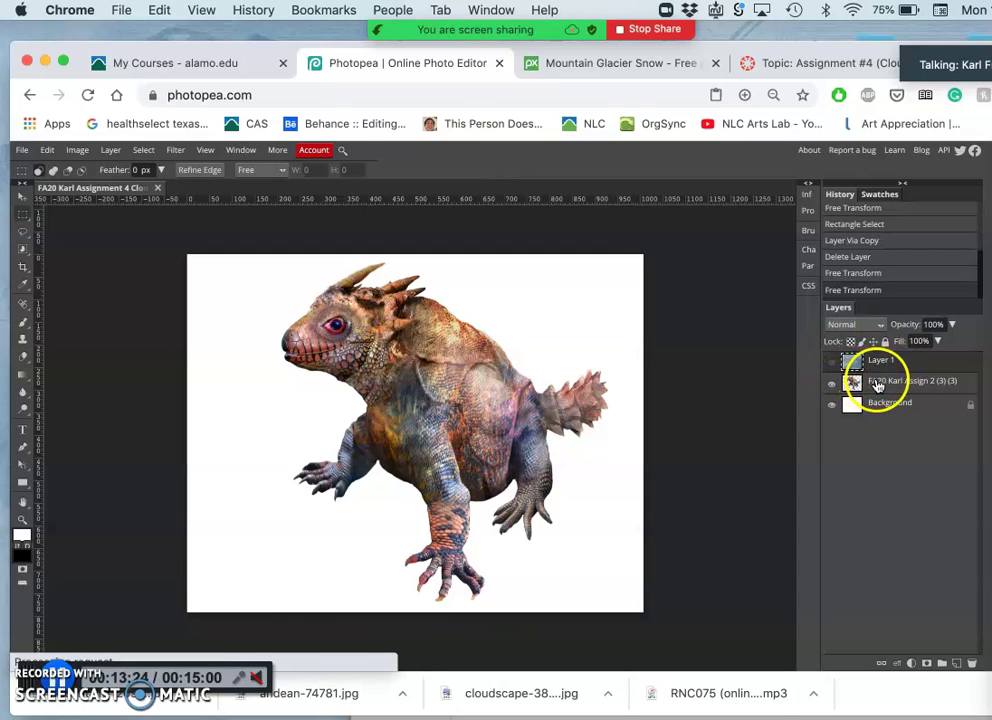
click(24, 253)
right_click(24, 253)
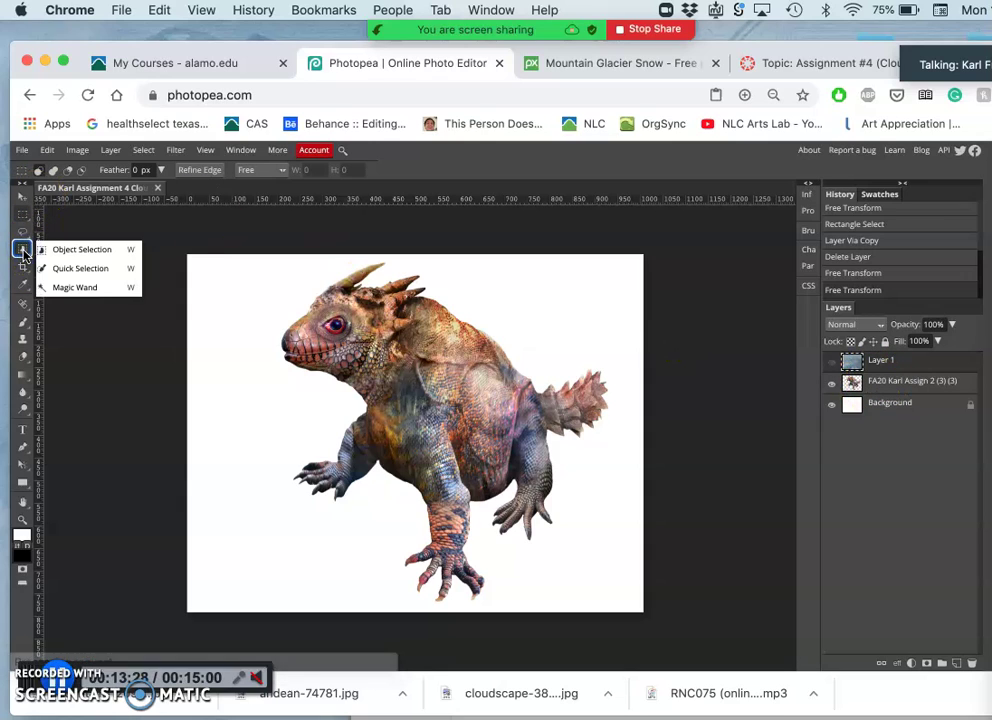
click(75, 288)
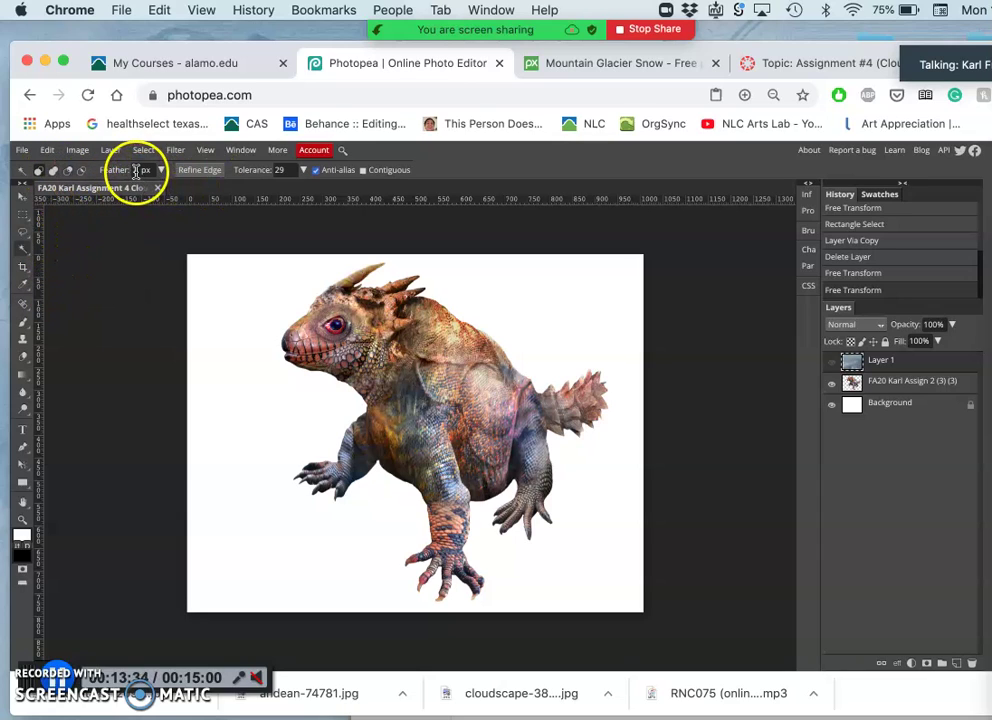
text(2)
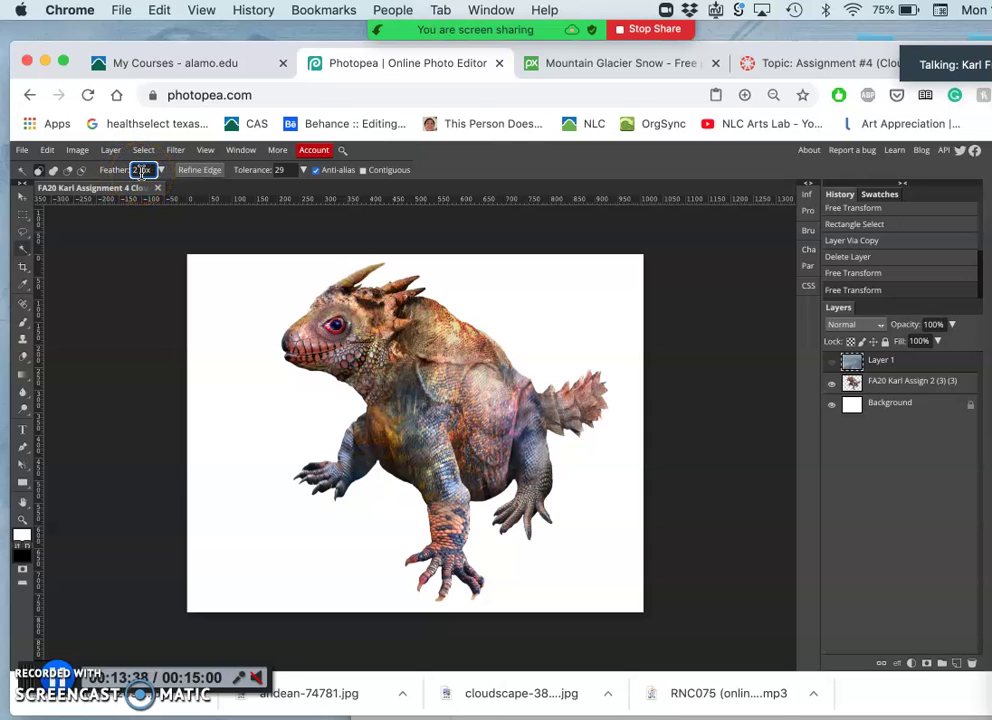
click(283, 171)
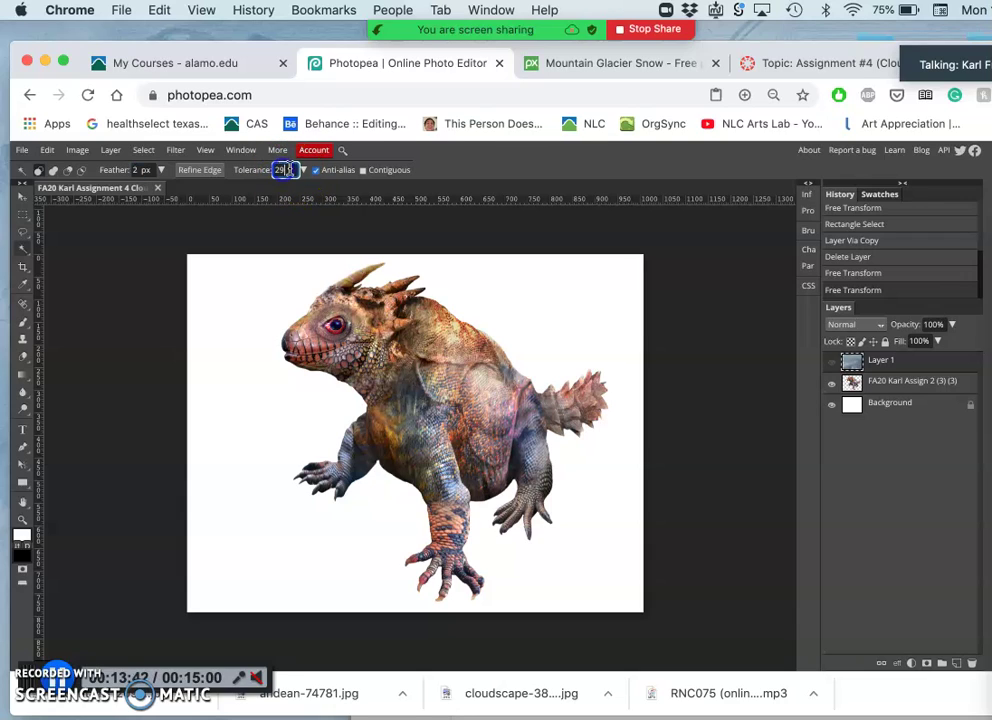
drag(308, 163, 283, 170)
mouse_move(350, 178)
mouse_down()
mouse_move(362, 177)
mouse_move(327, 172)
mouse_move(365, 175)
mouse_up()
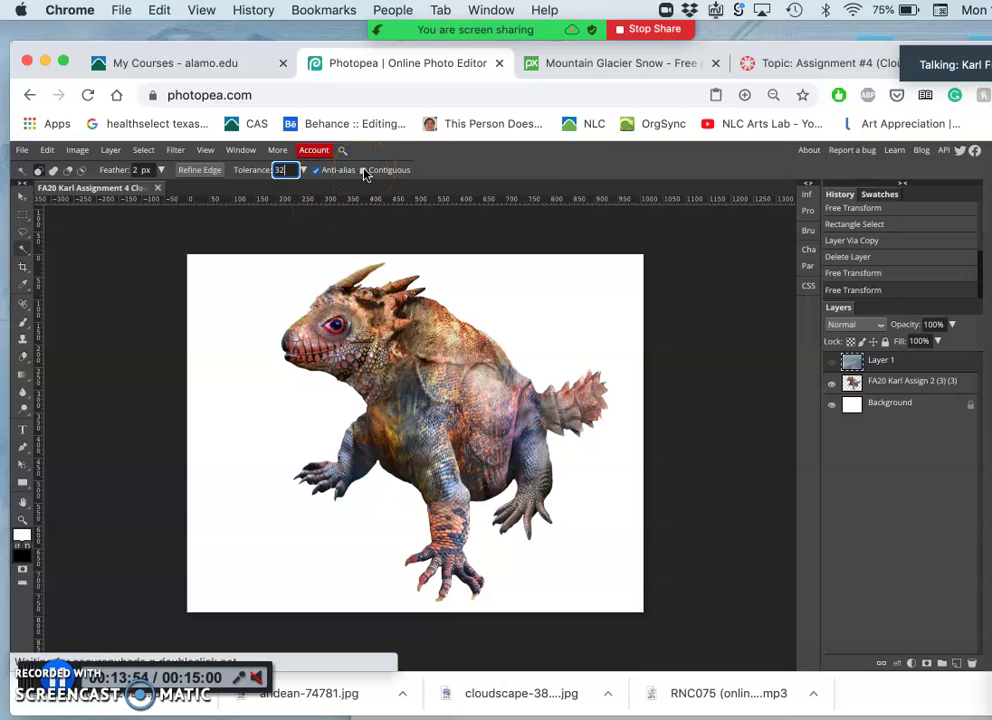
- Magic Wand the white background around the creature, then make Layer 1 visible again
click(522, 316)
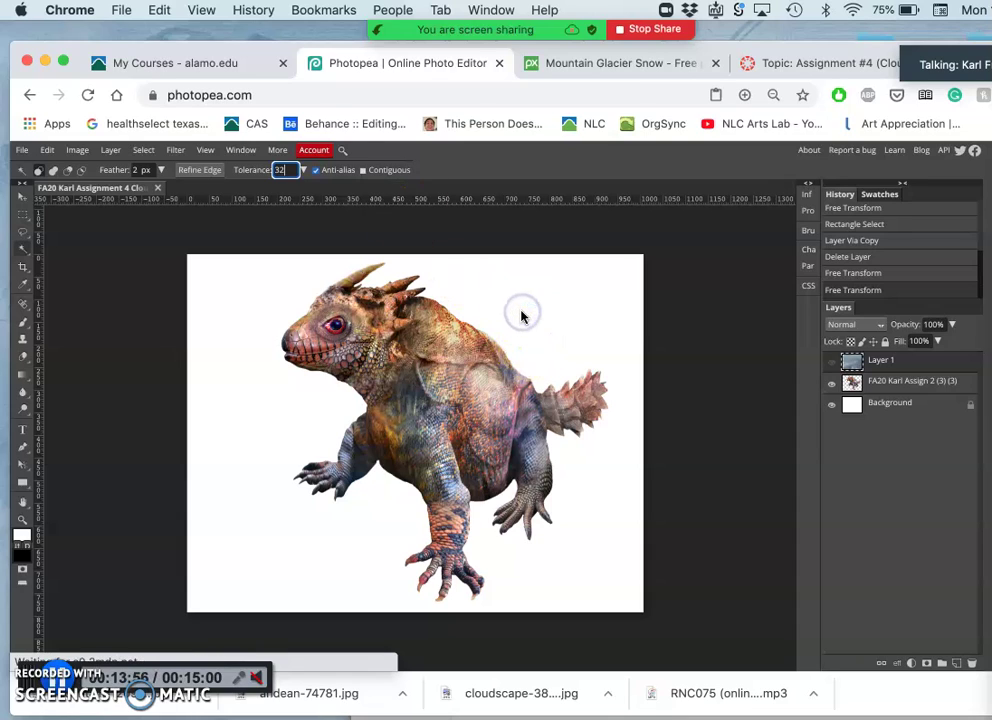
click(504, 302)
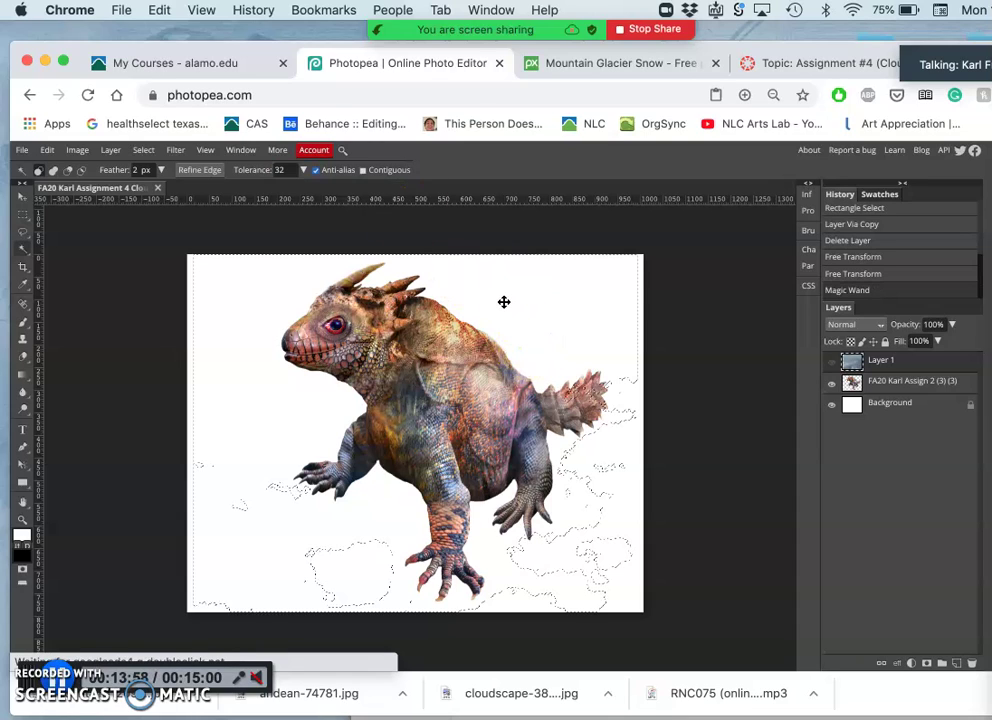
mouse_move(504, 301)
mouse_down()
mouse_move(511, 294)
mouse_move(446, 354)
mouse_up()
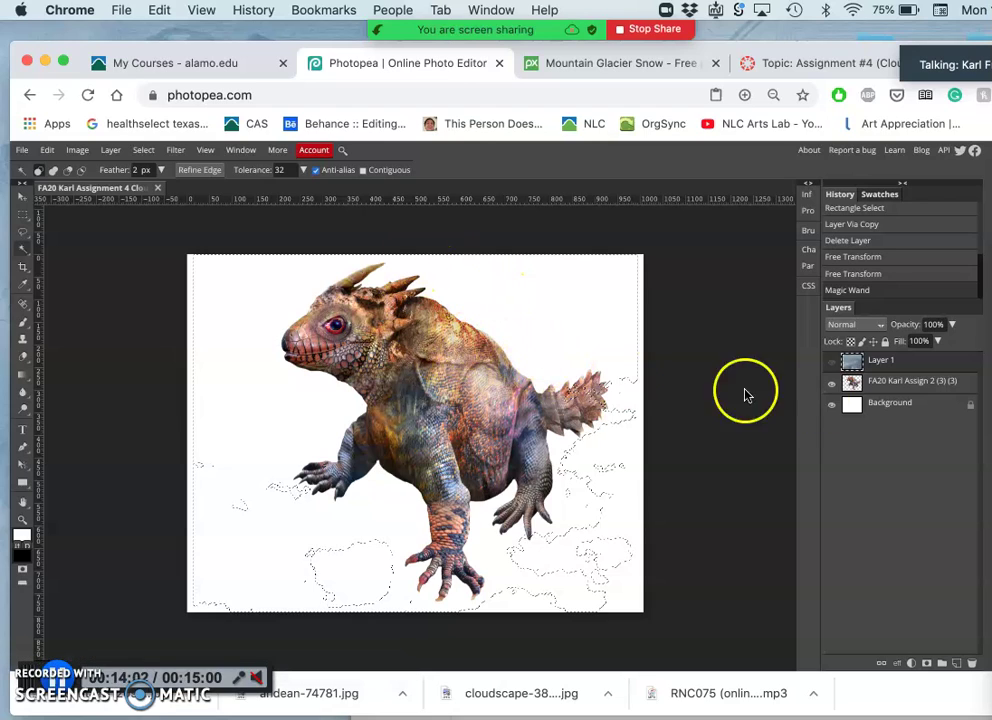
drag(833, 369, 883, 366)
click(834, 369)
click(833, 366)
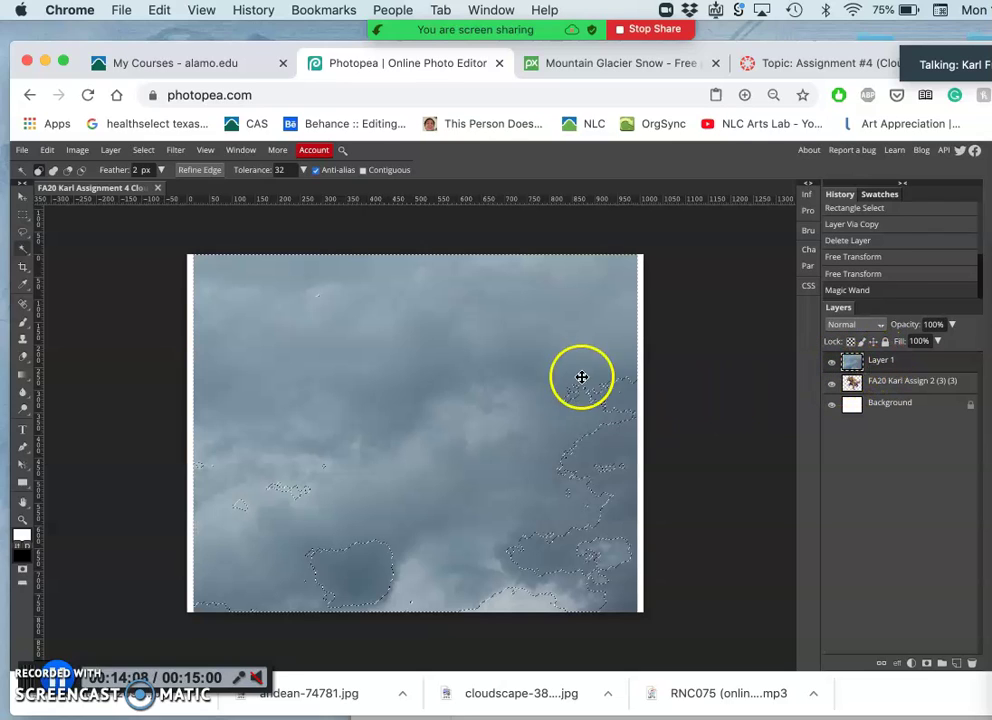
drag(580, 374, 570, 405)
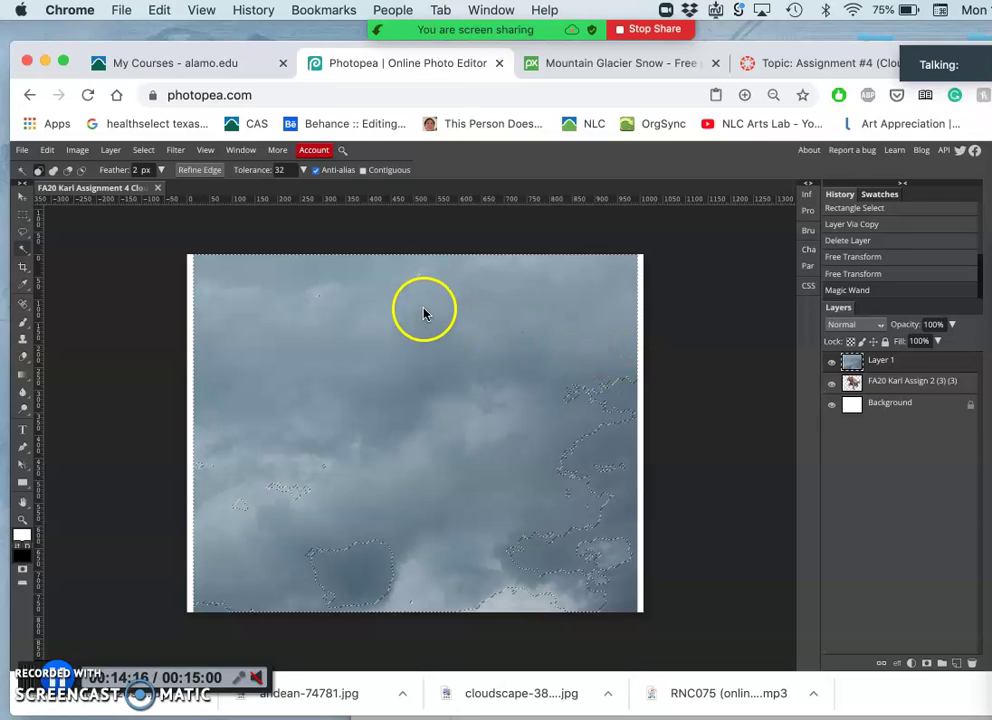
- Clear the selection, hide Layer 1, and Magic Wand the white background around the creature
key(ctrl+d)
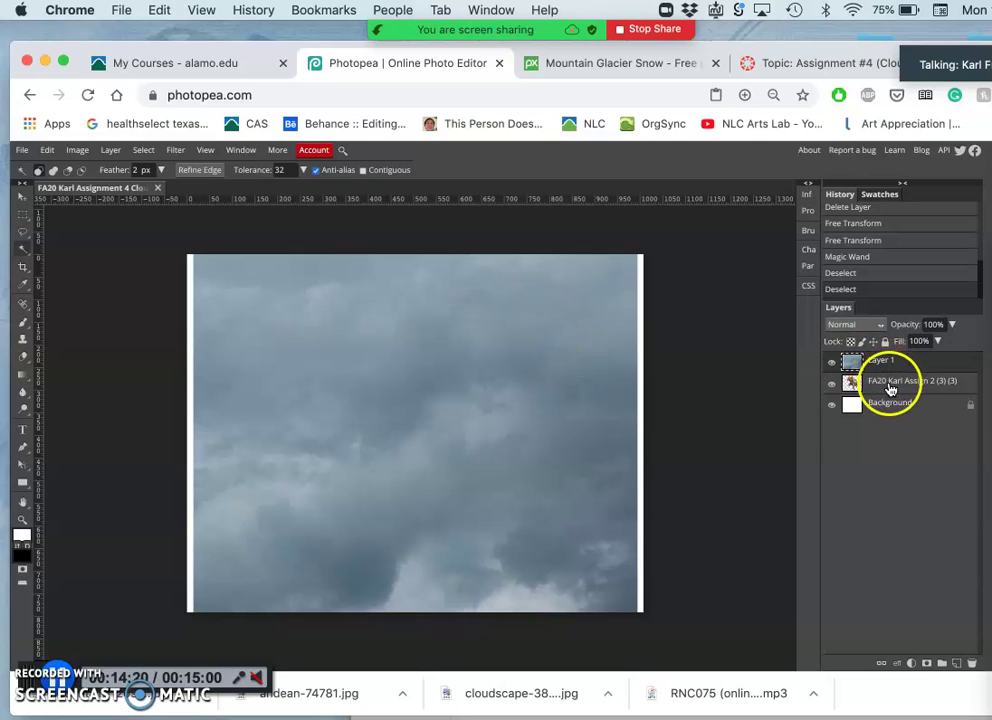
drag(852, 383, 834, 366)
click(831, 362)
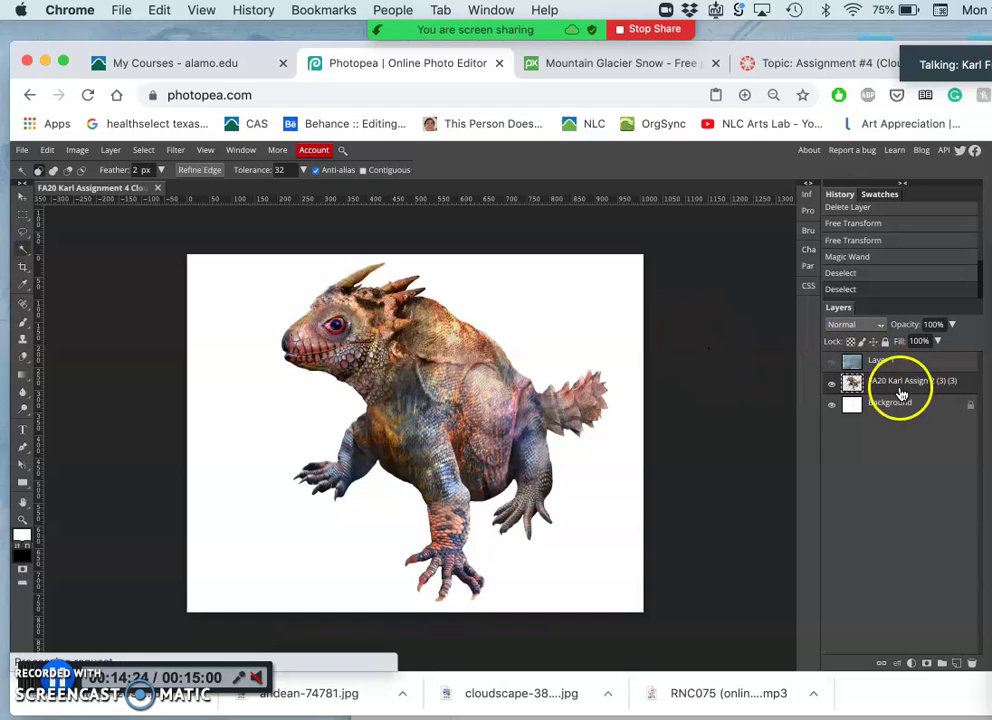
click(542, 303)
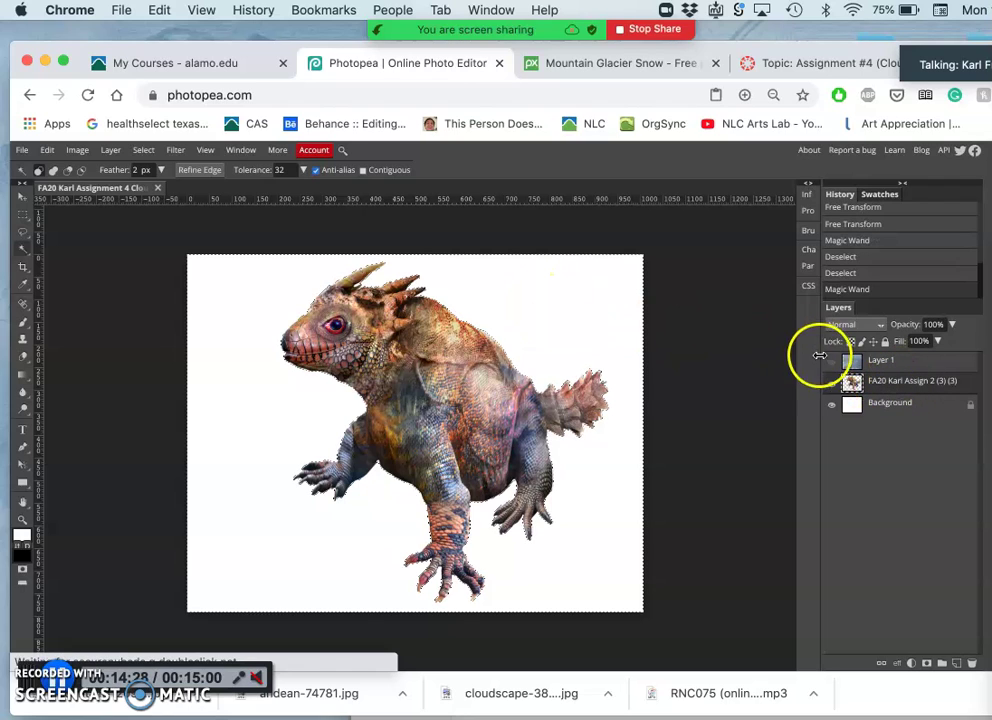
- Hide the creature layer, make cloud Layer 1 active and visible, and open the Select menu
click(829, 389)
click(892, 363)
drag(828, 374, 538, 310)
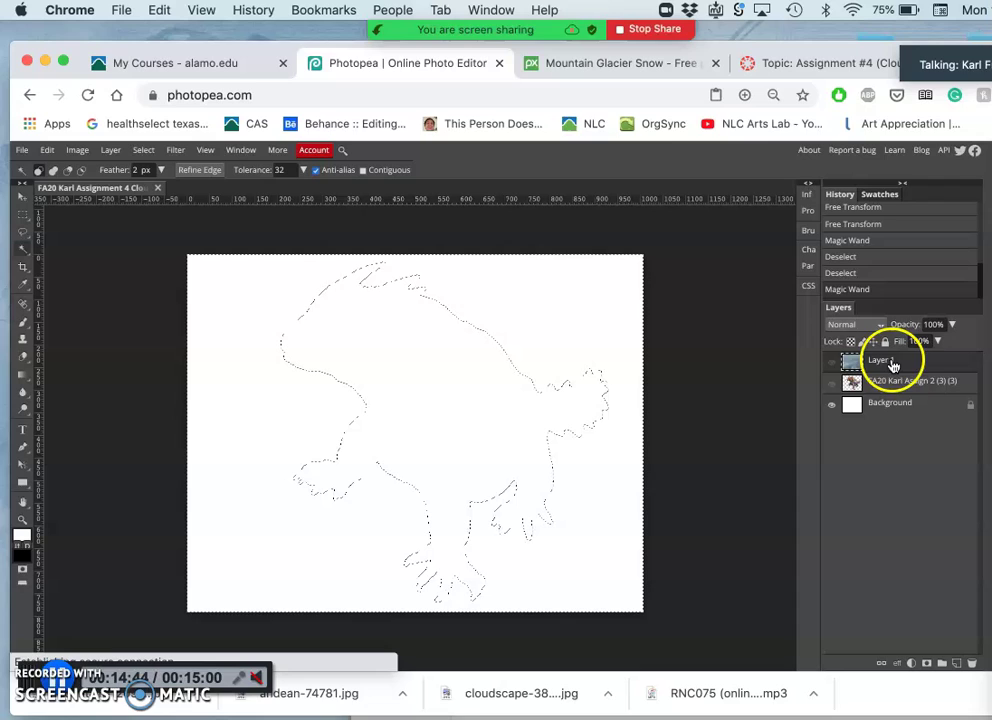
click(833, 366)
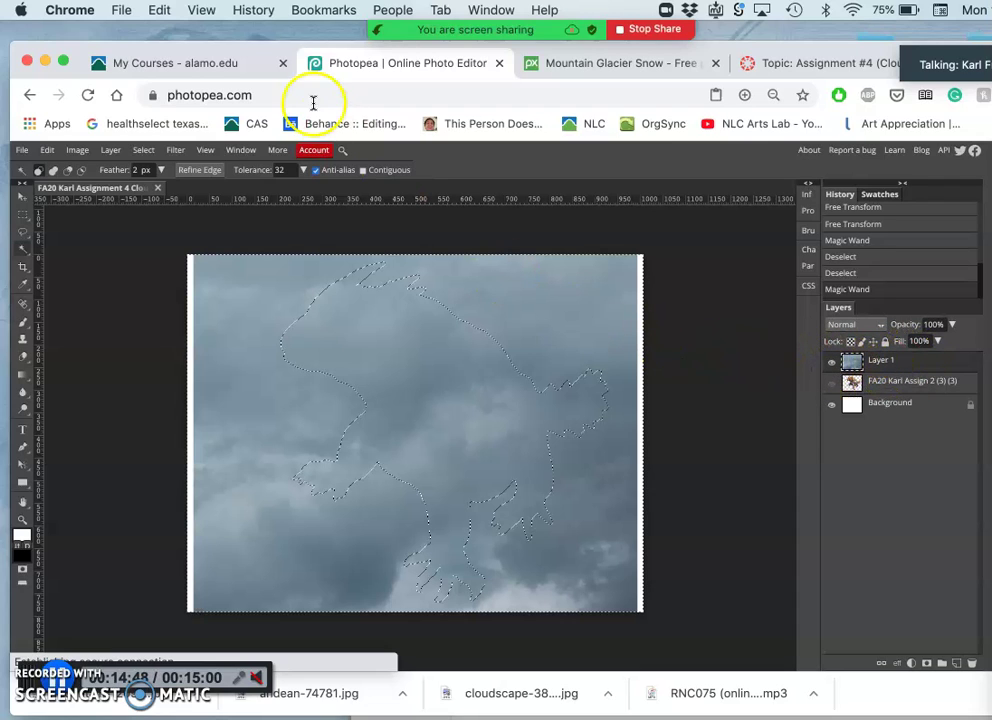
click(144, 151)
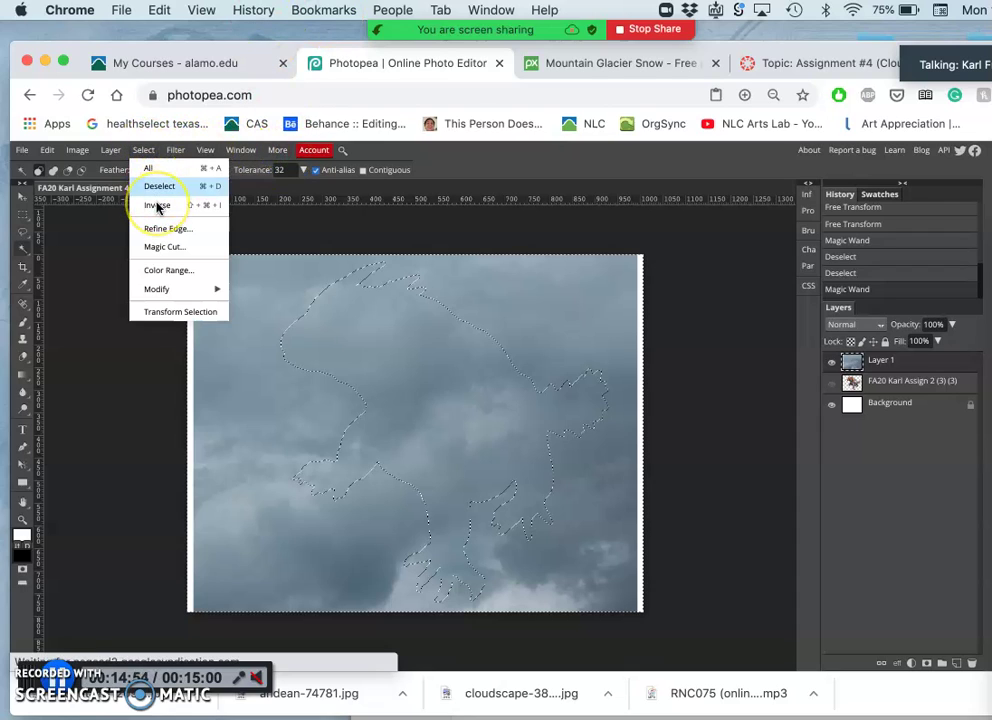